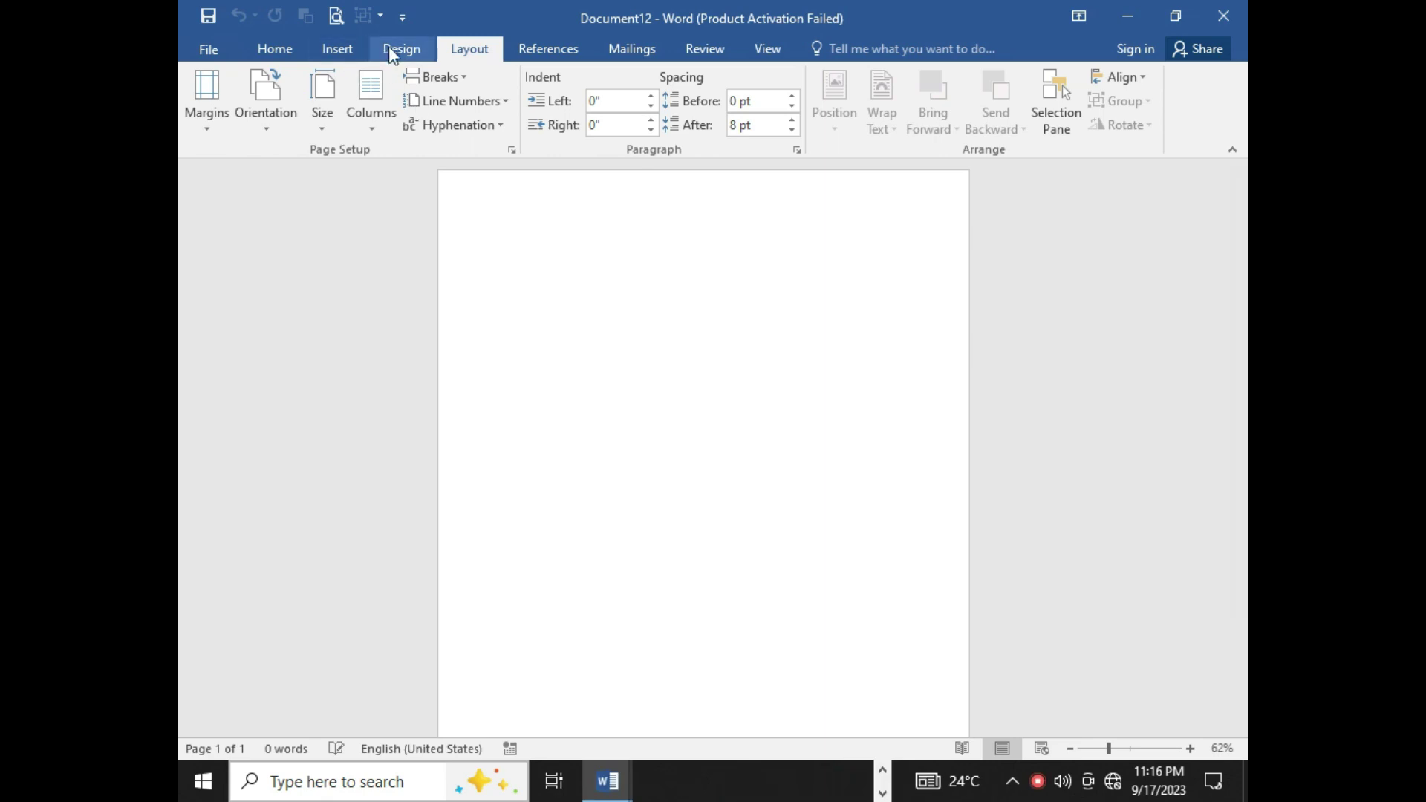
Switch the blank page's orientation to Landscape from the Layout tab
click(468, 45)
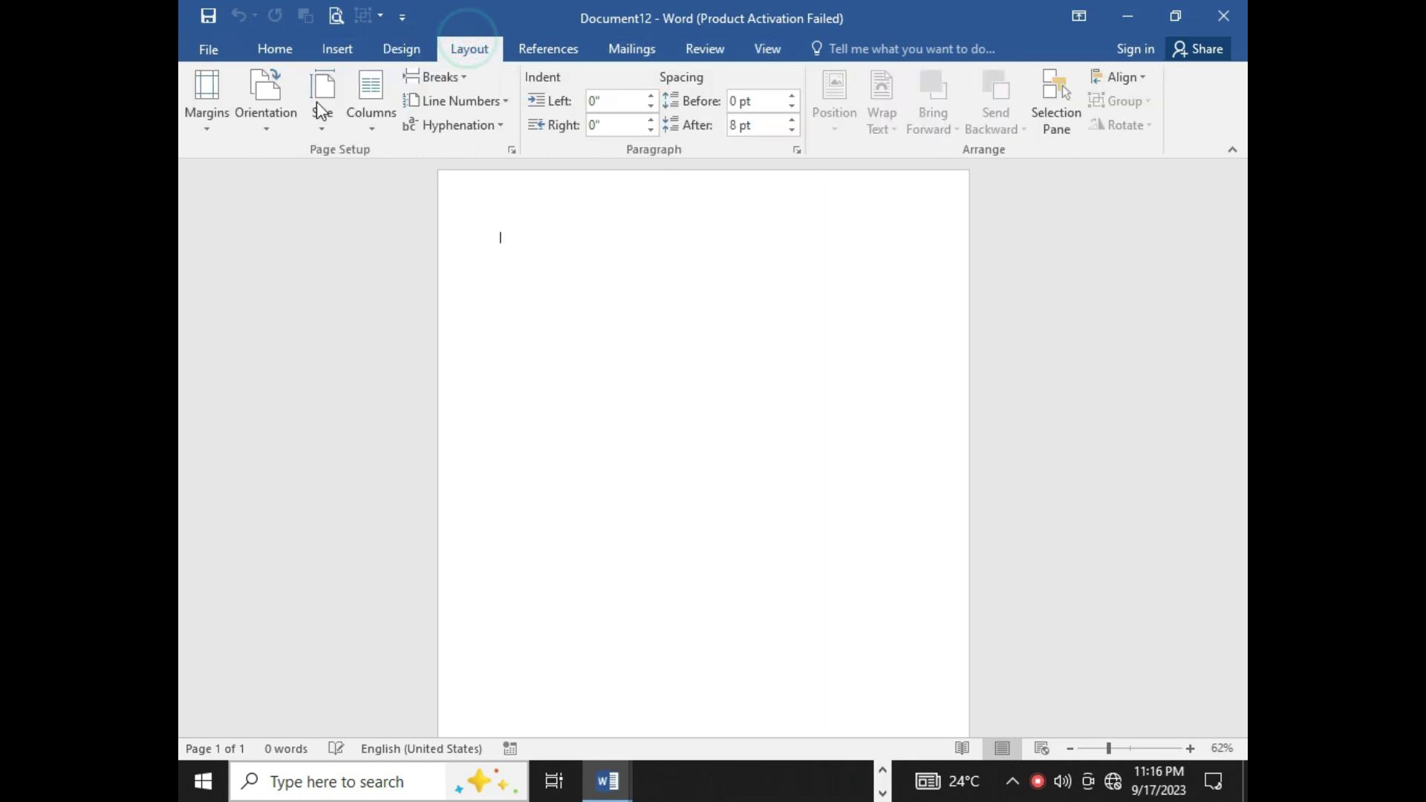
click(265, 133)
click(283, 203)
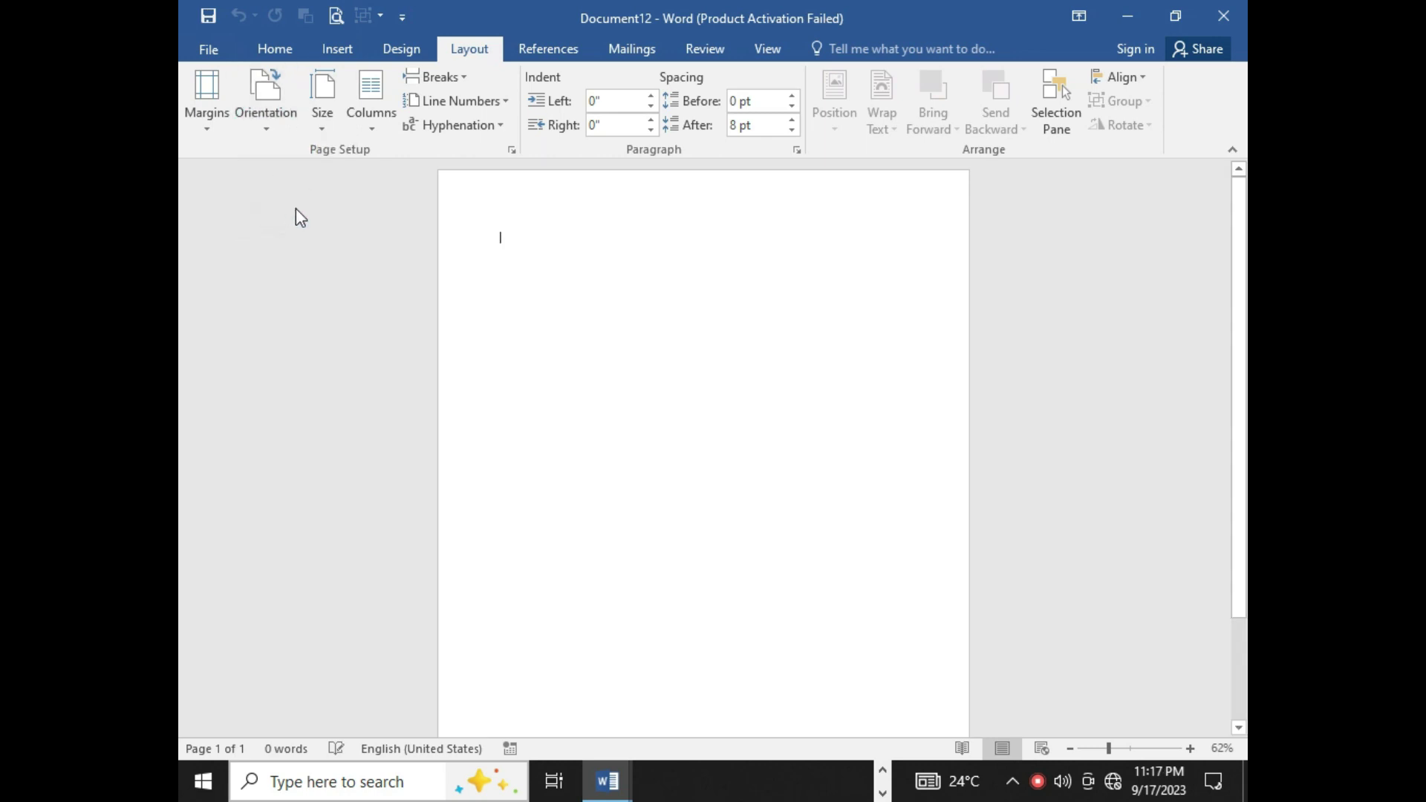
Apply a 3-D, triple-line, dark blue 3 pt page border around the whole page
click(399, 47)
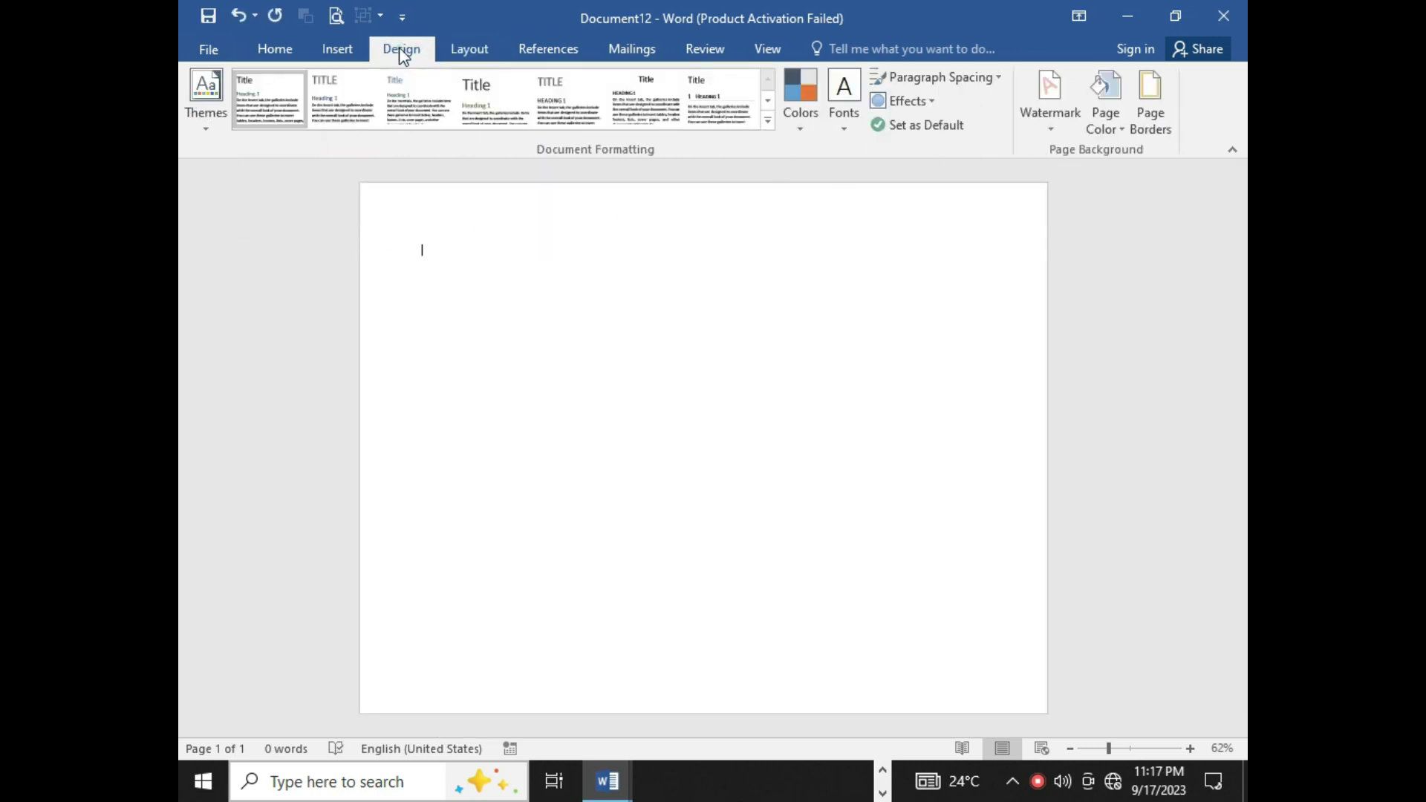
click(1149, 132)
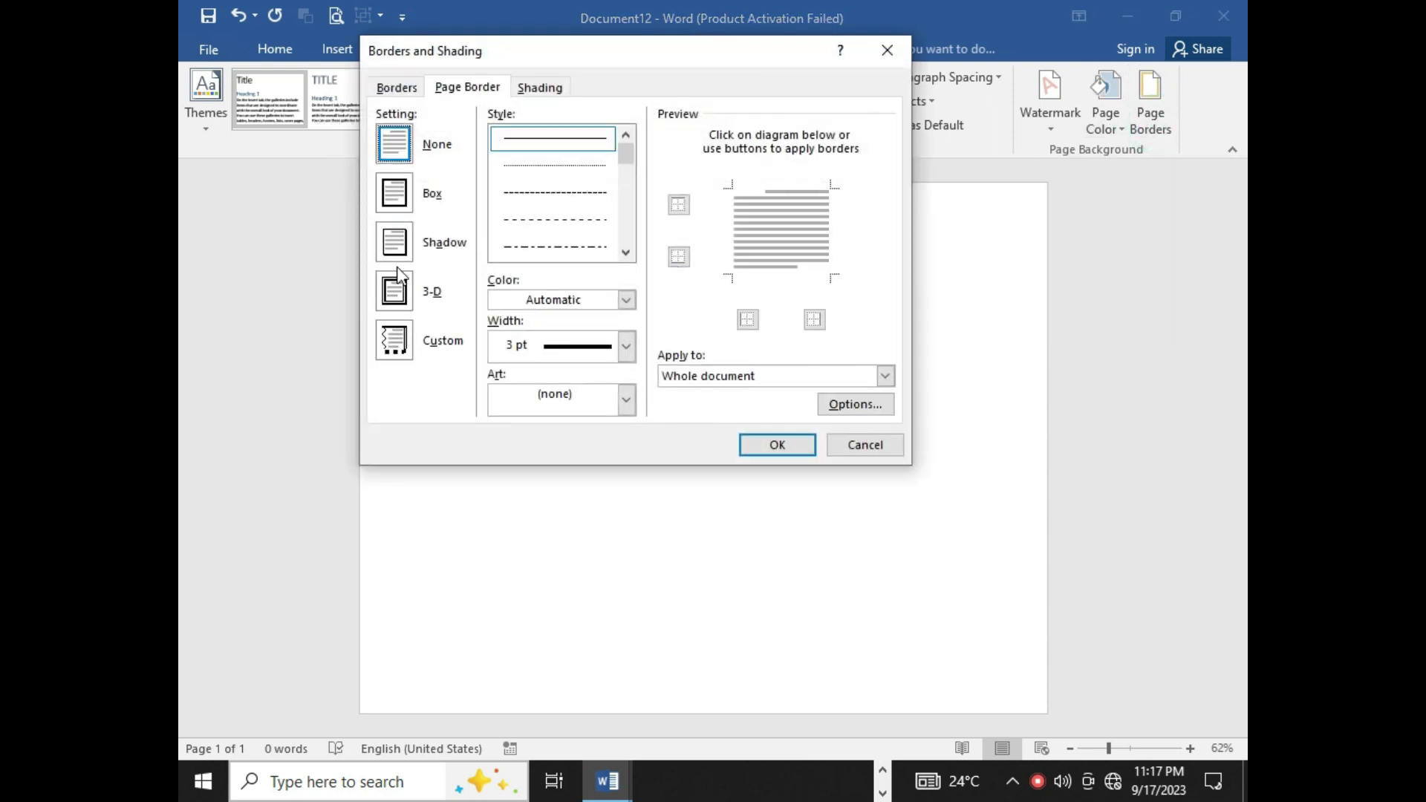
click(394, 290)
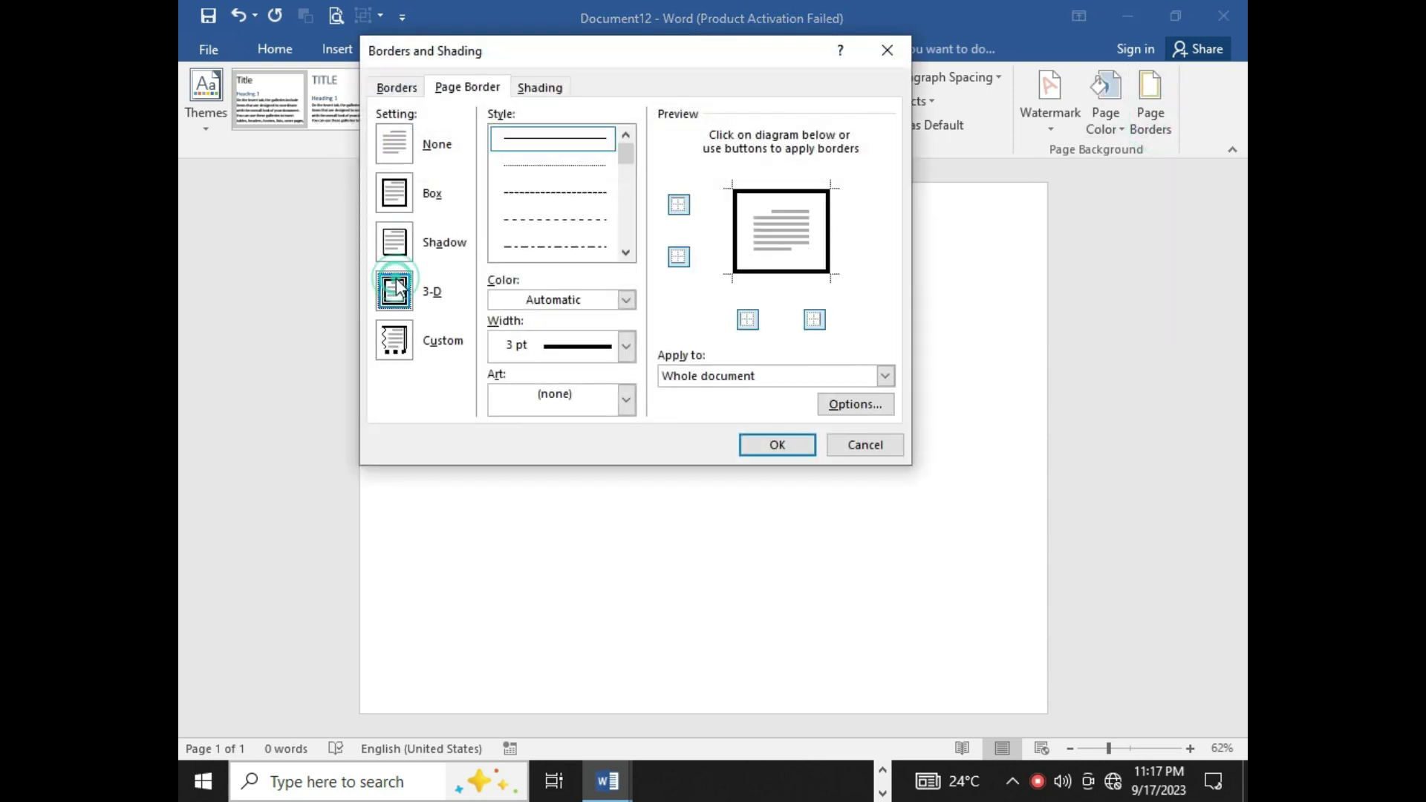
click(625, 253)
click(625, 253)
click(625, 254)
click(626, 253)
click(626, 253)
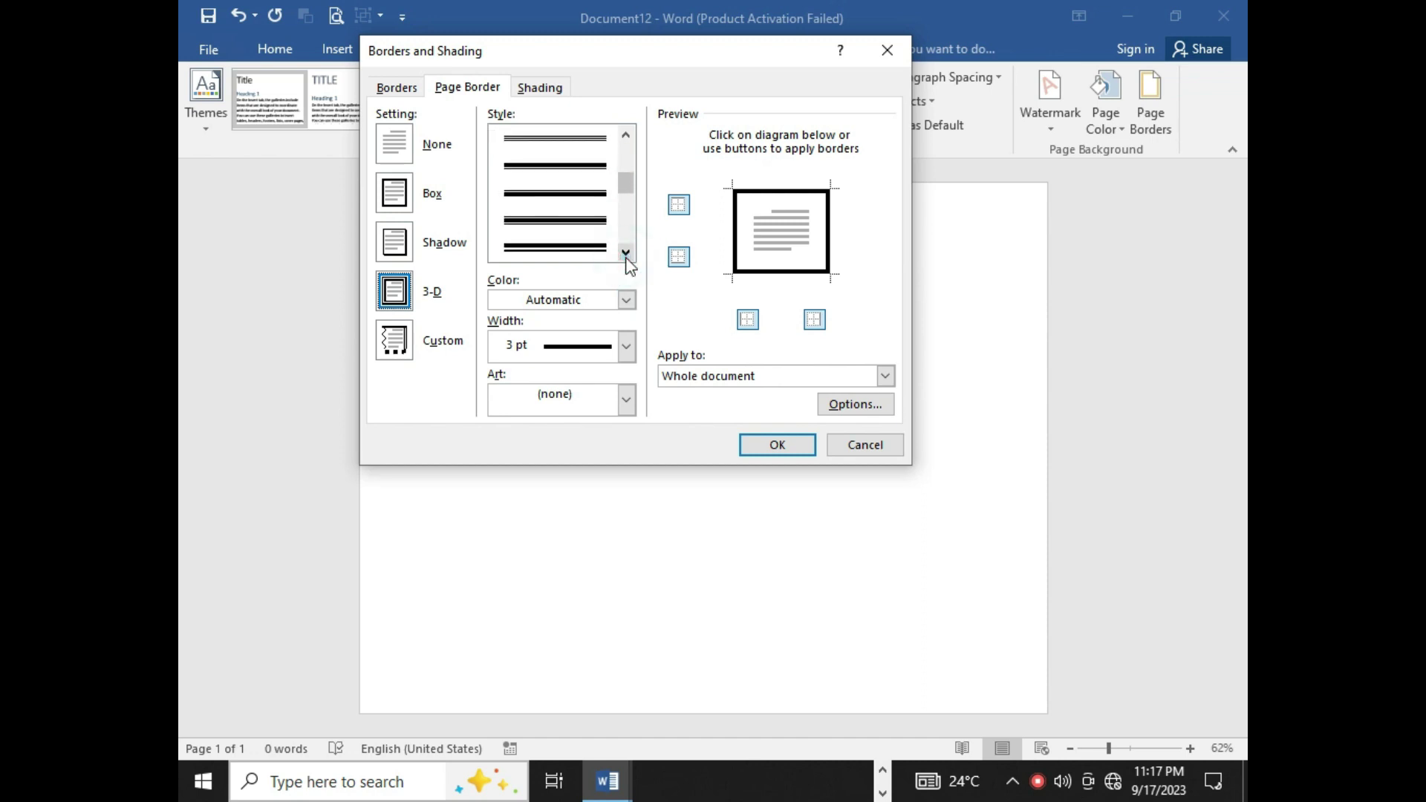
click(625, 253)
click(625, 253)
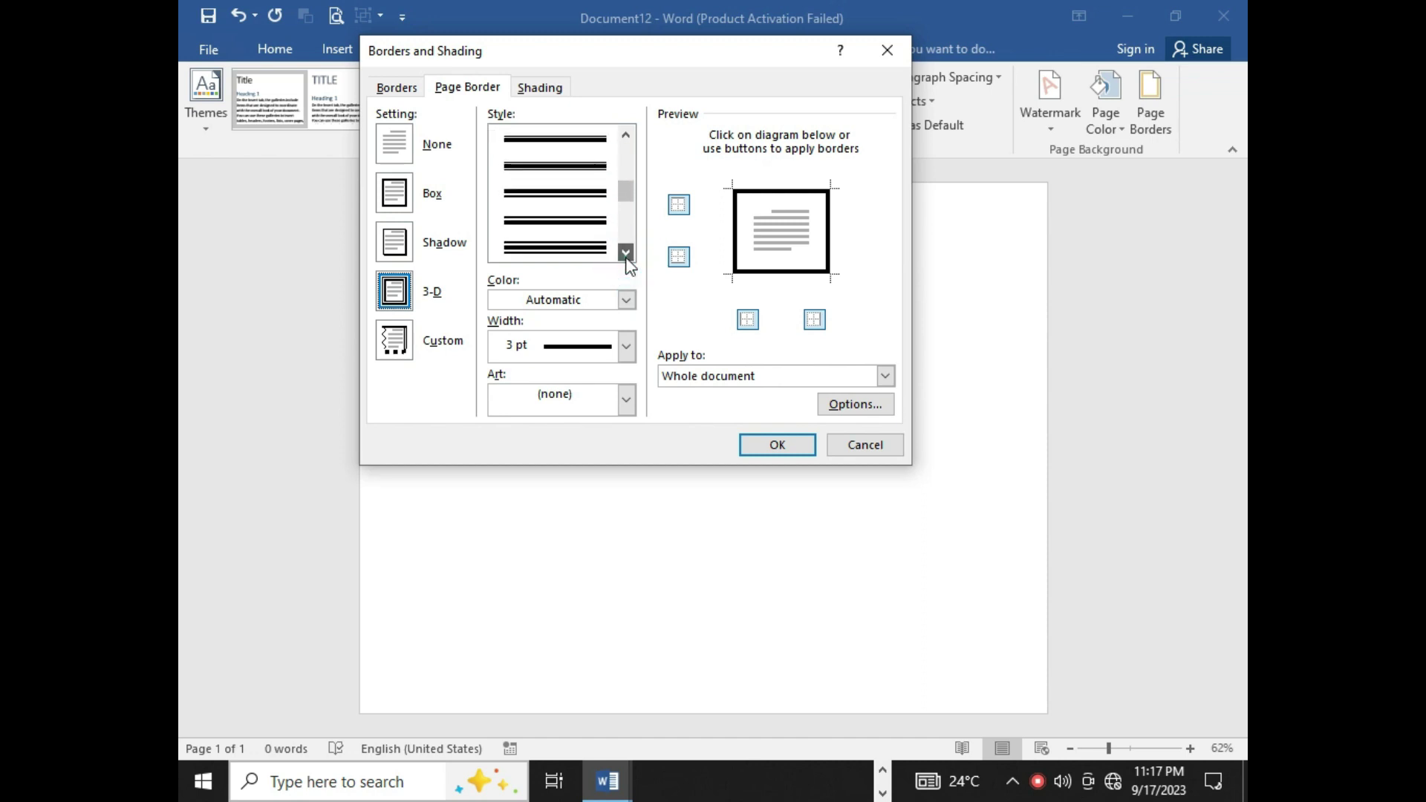
click(578, 249)
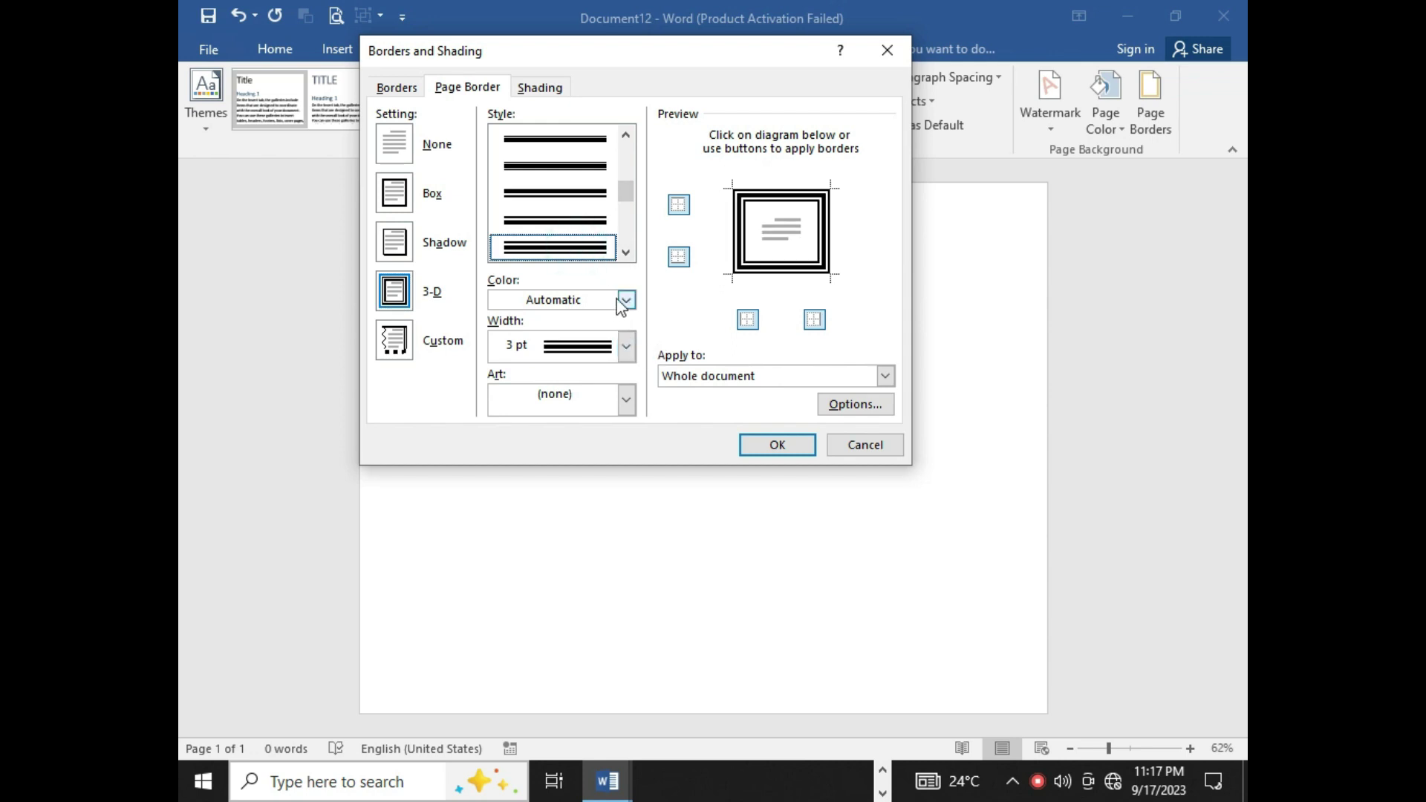
click(626, 299)
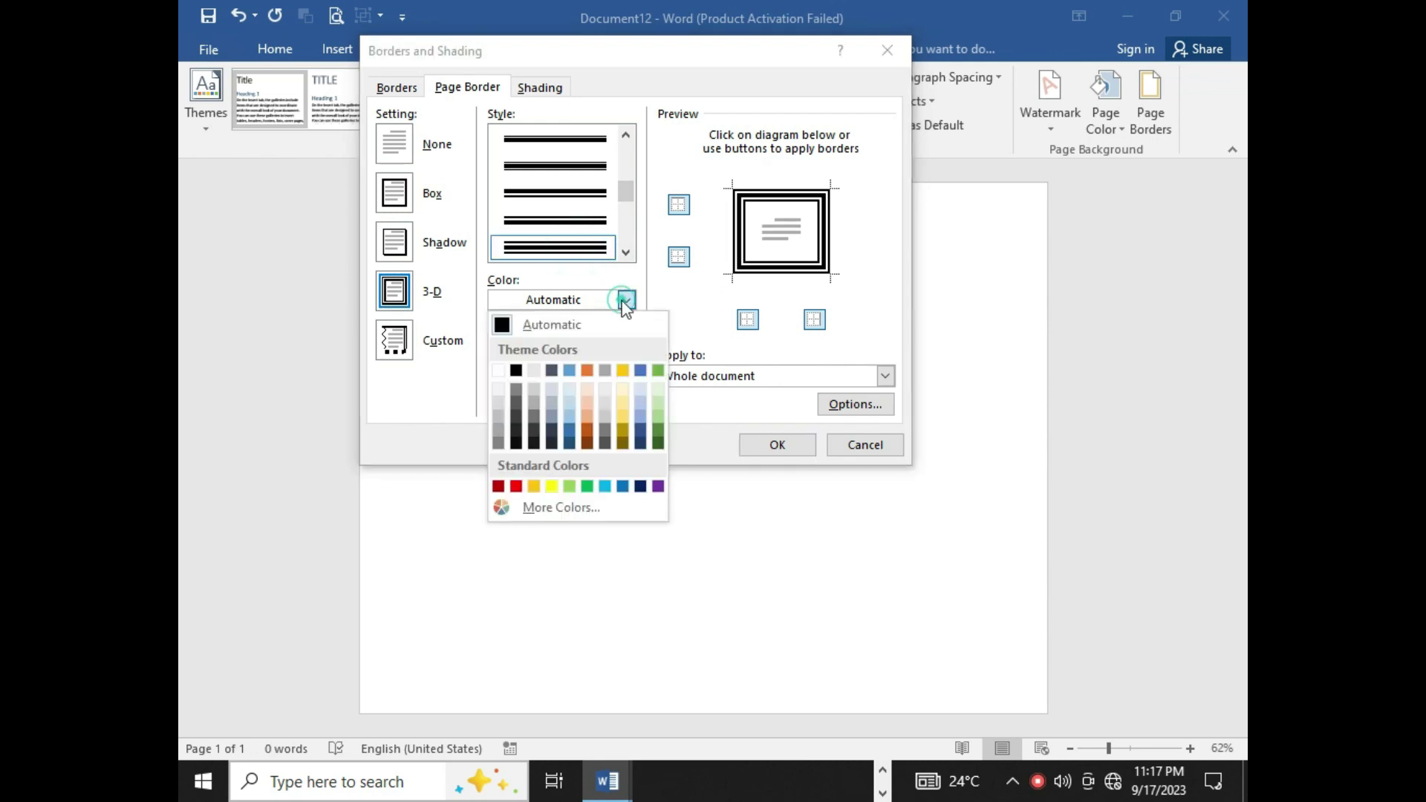
click(642, 486)
click(776, 445)
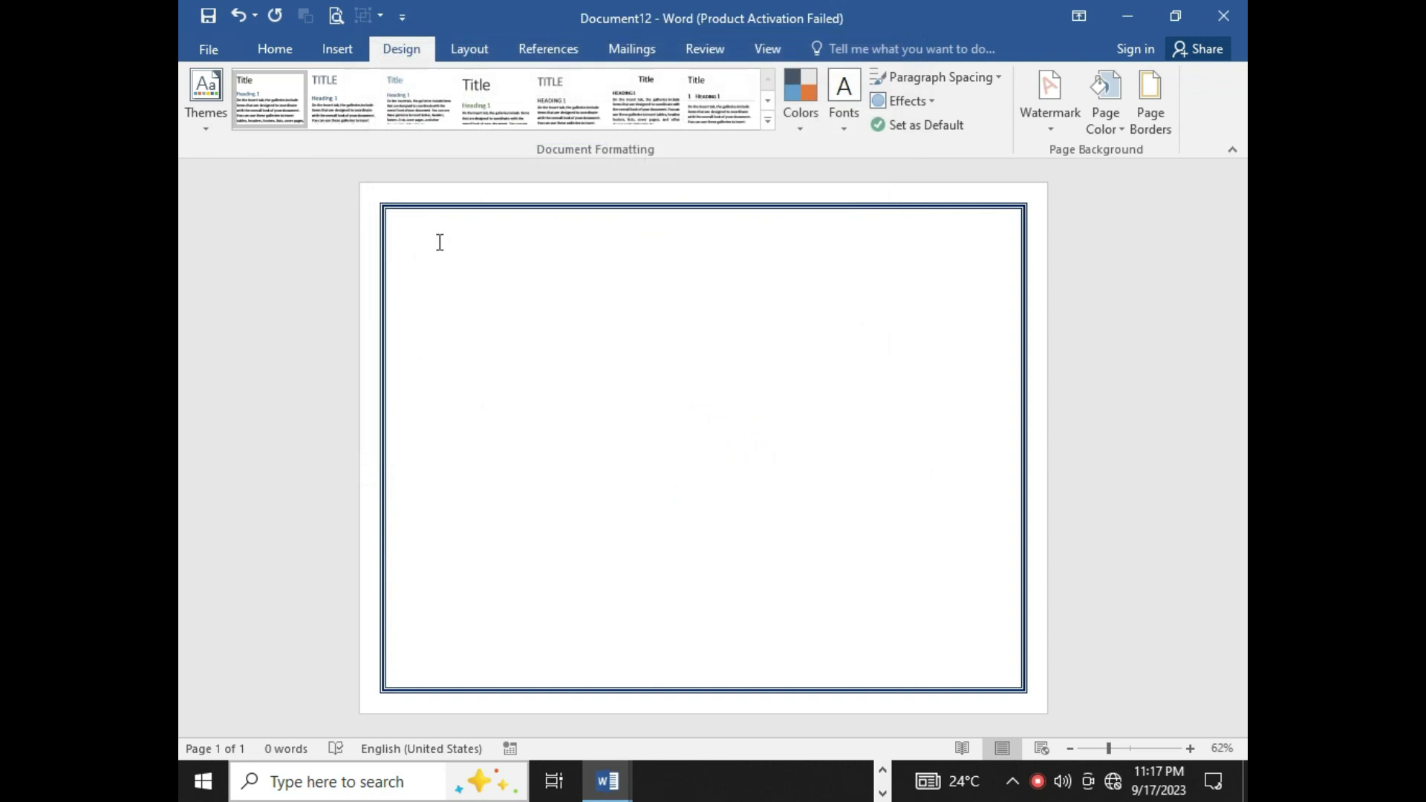
click(358, 47)
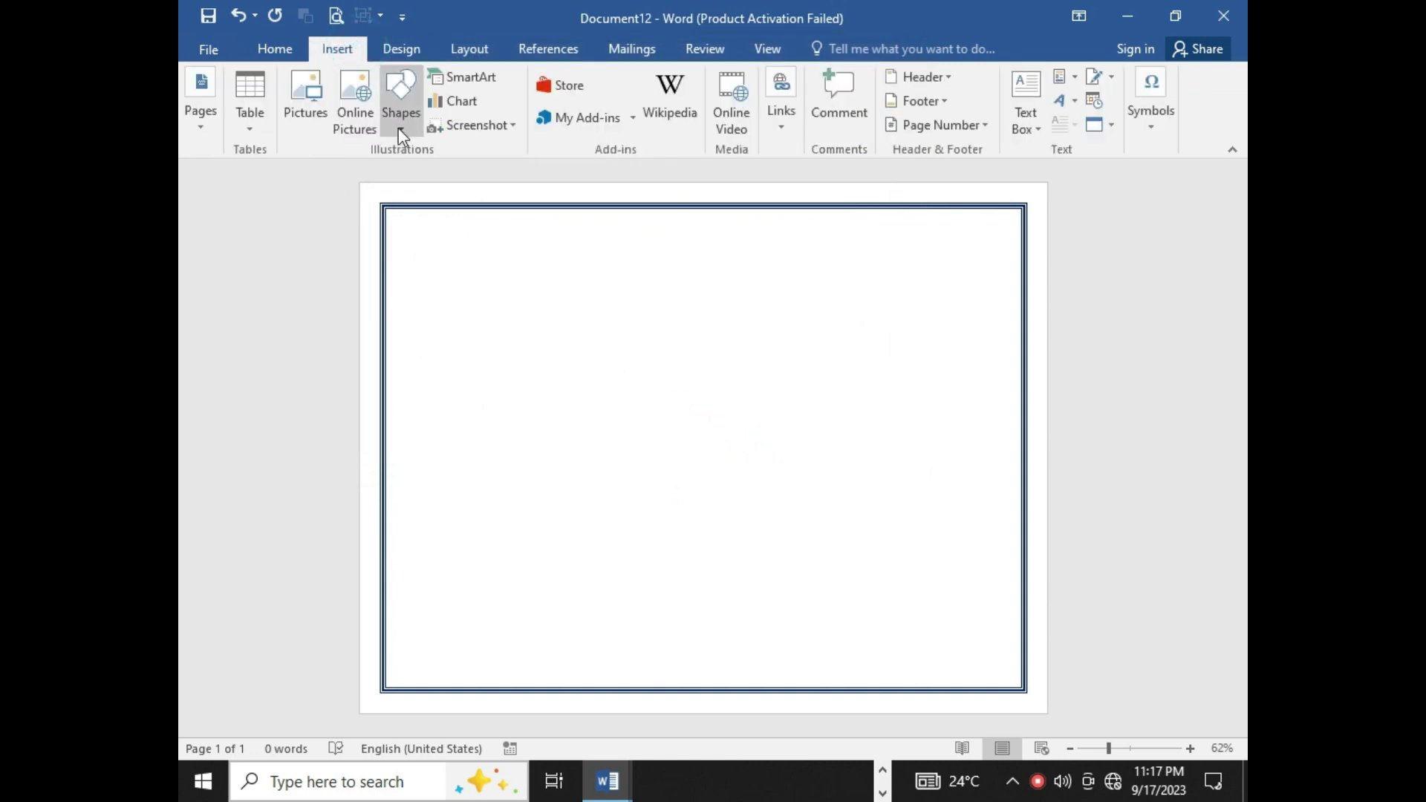
Draw an isosceles triangle on the upper-left of the page
click(401, 134)
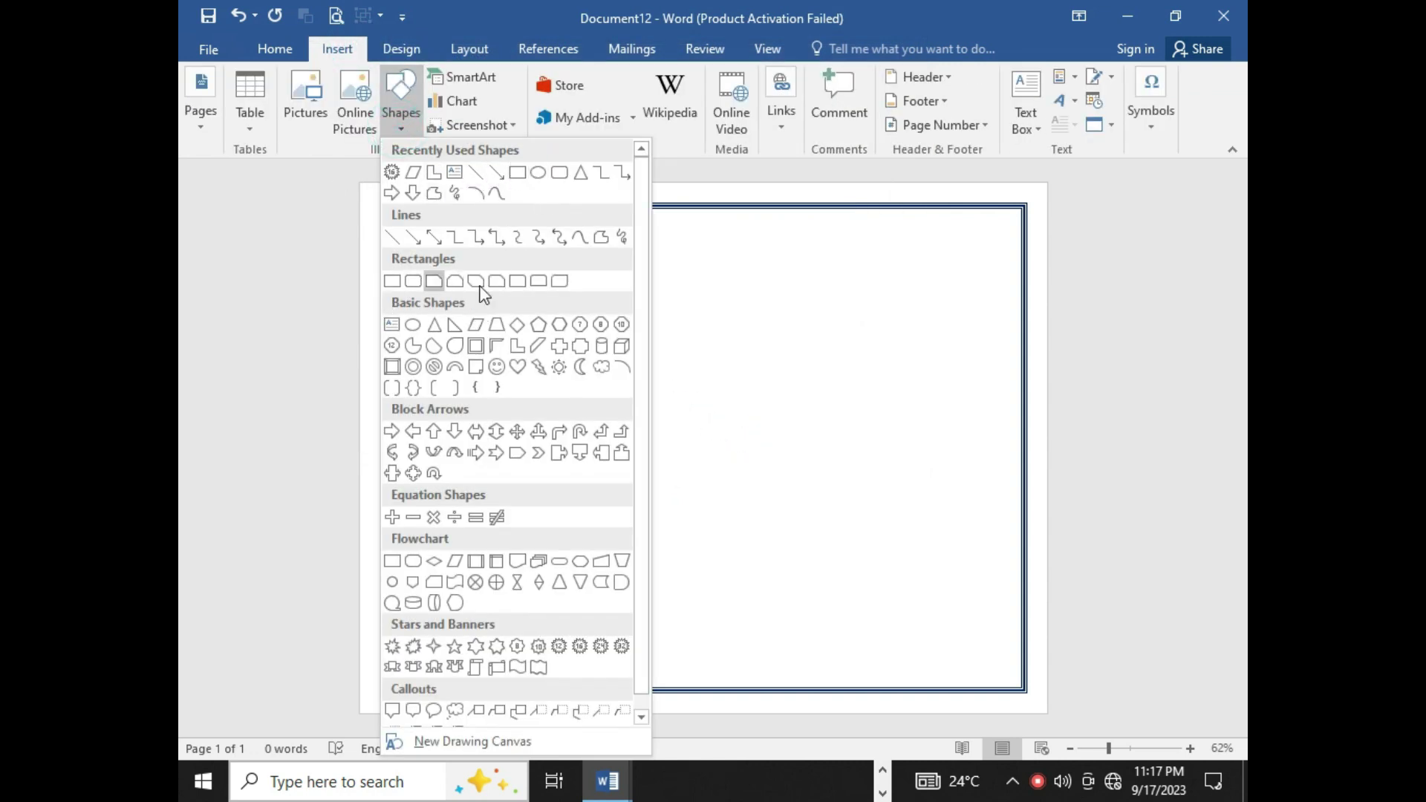
click(580, 171)
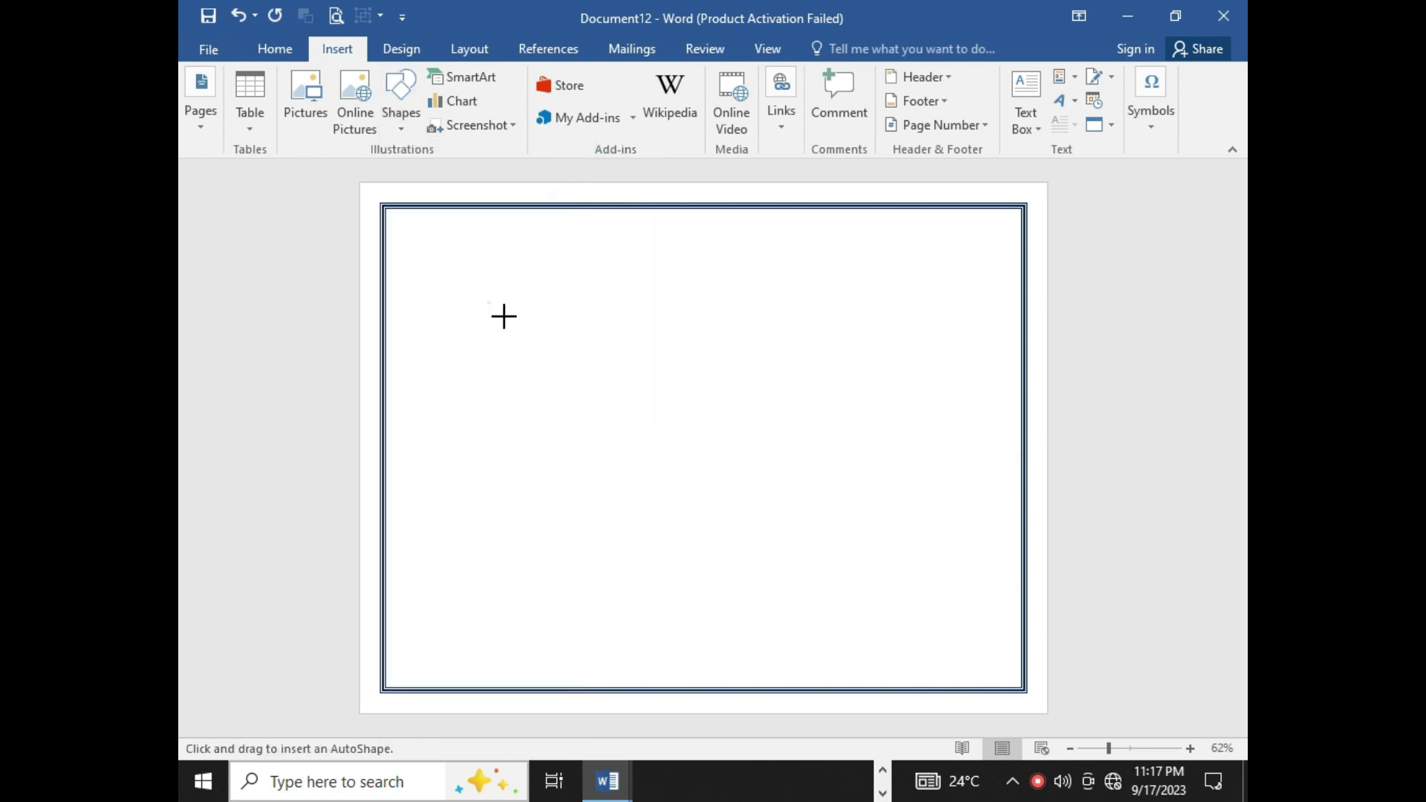
drag(488, 303, 647, 456)
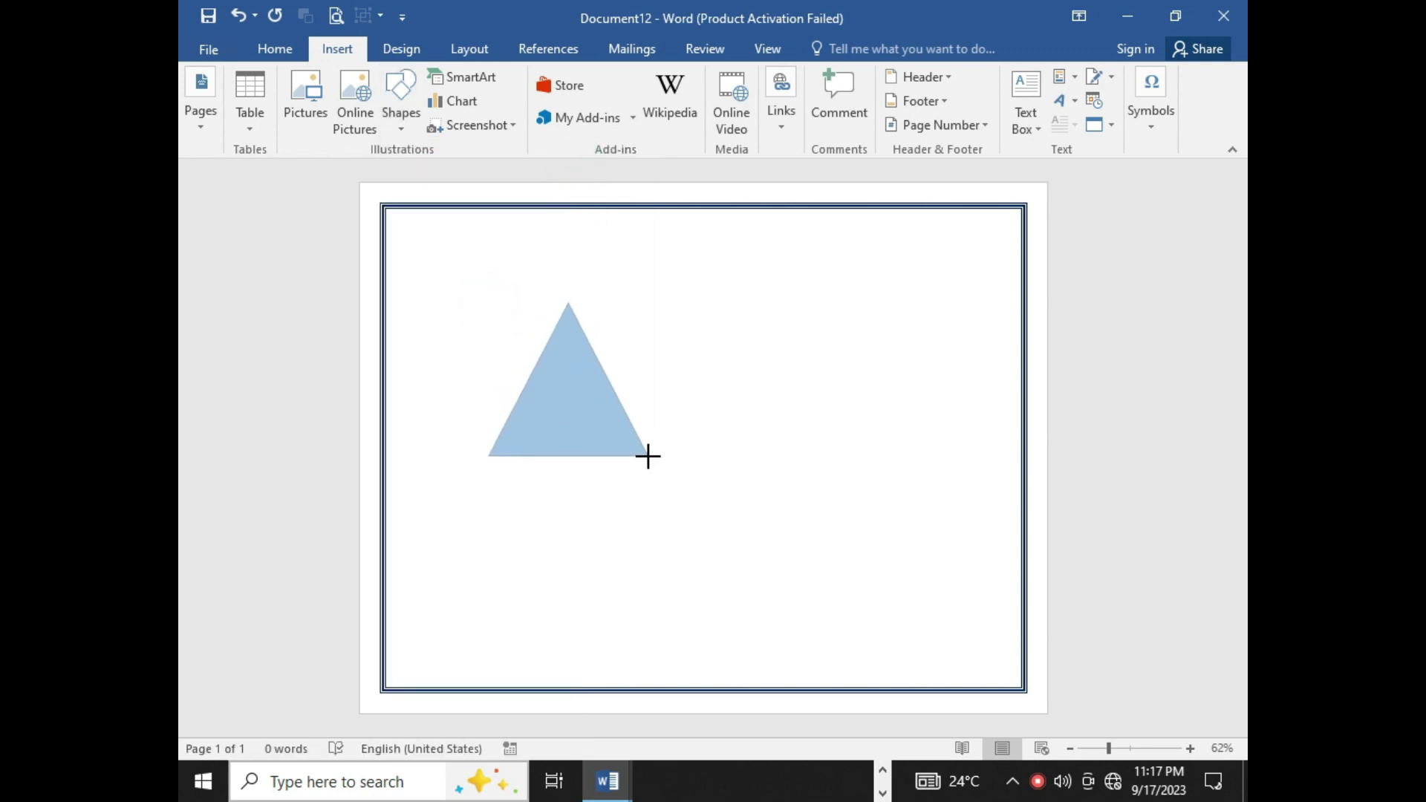
drag(648, 456, 658, 462)
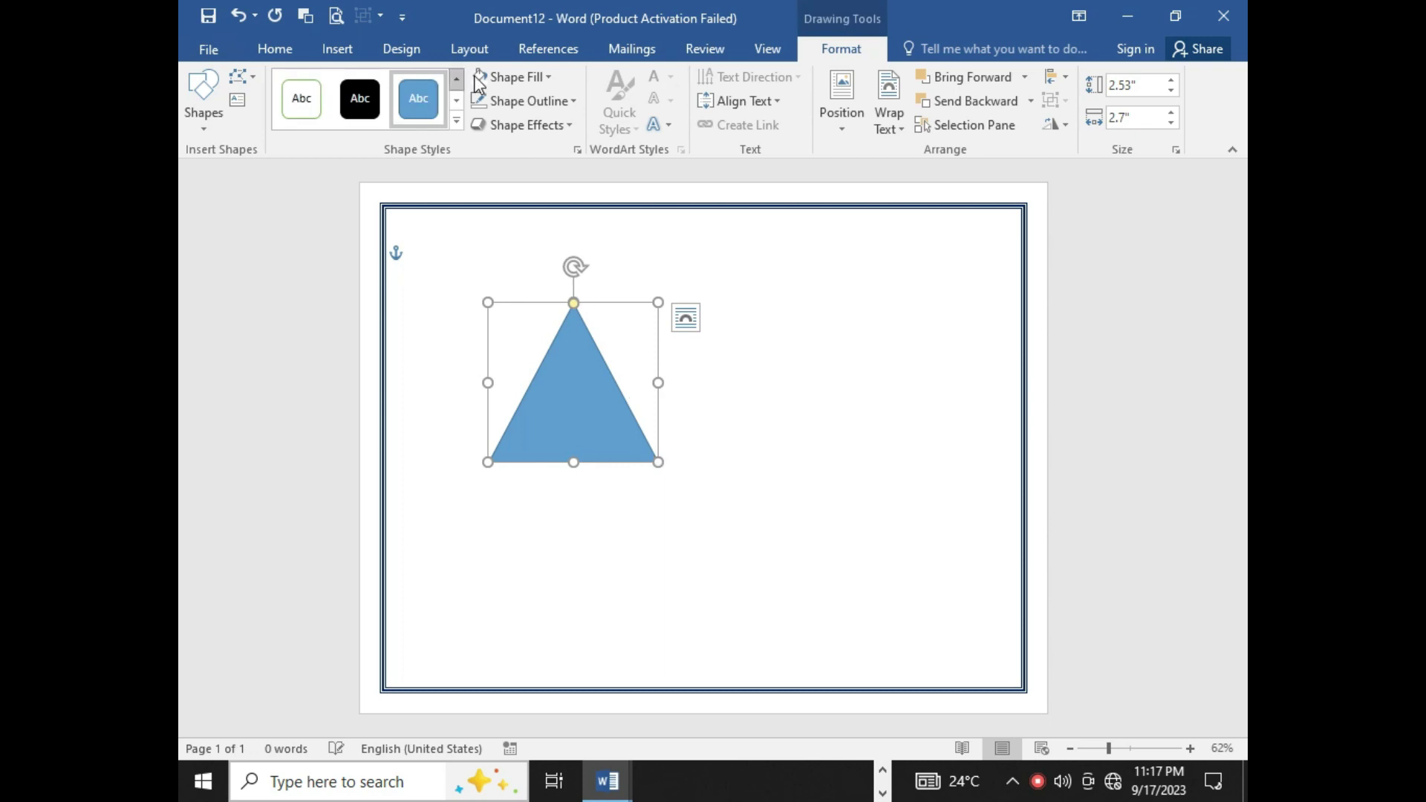
Fill the triangle gold and remove its outline
click(545, 77)
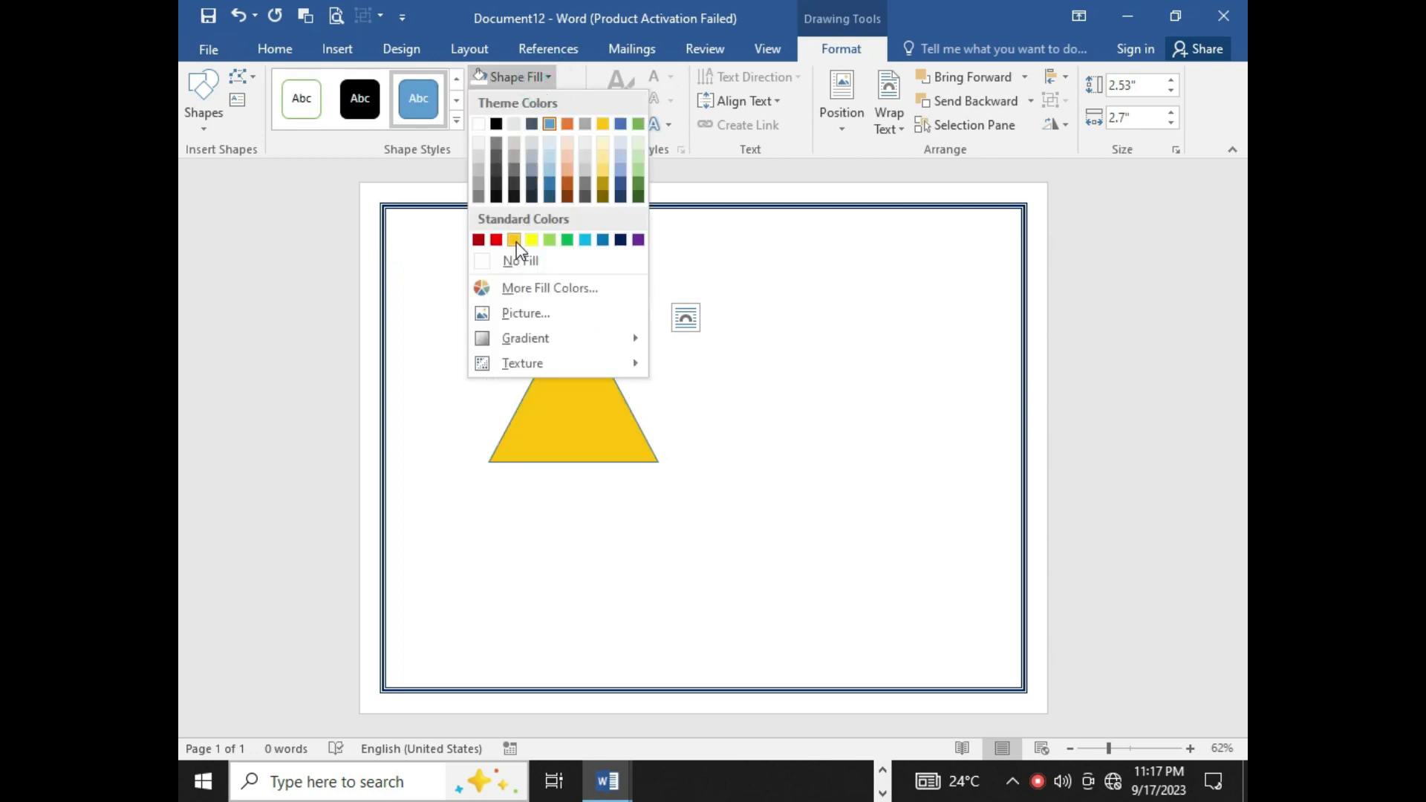
click(513, 239)
click(563, 101)
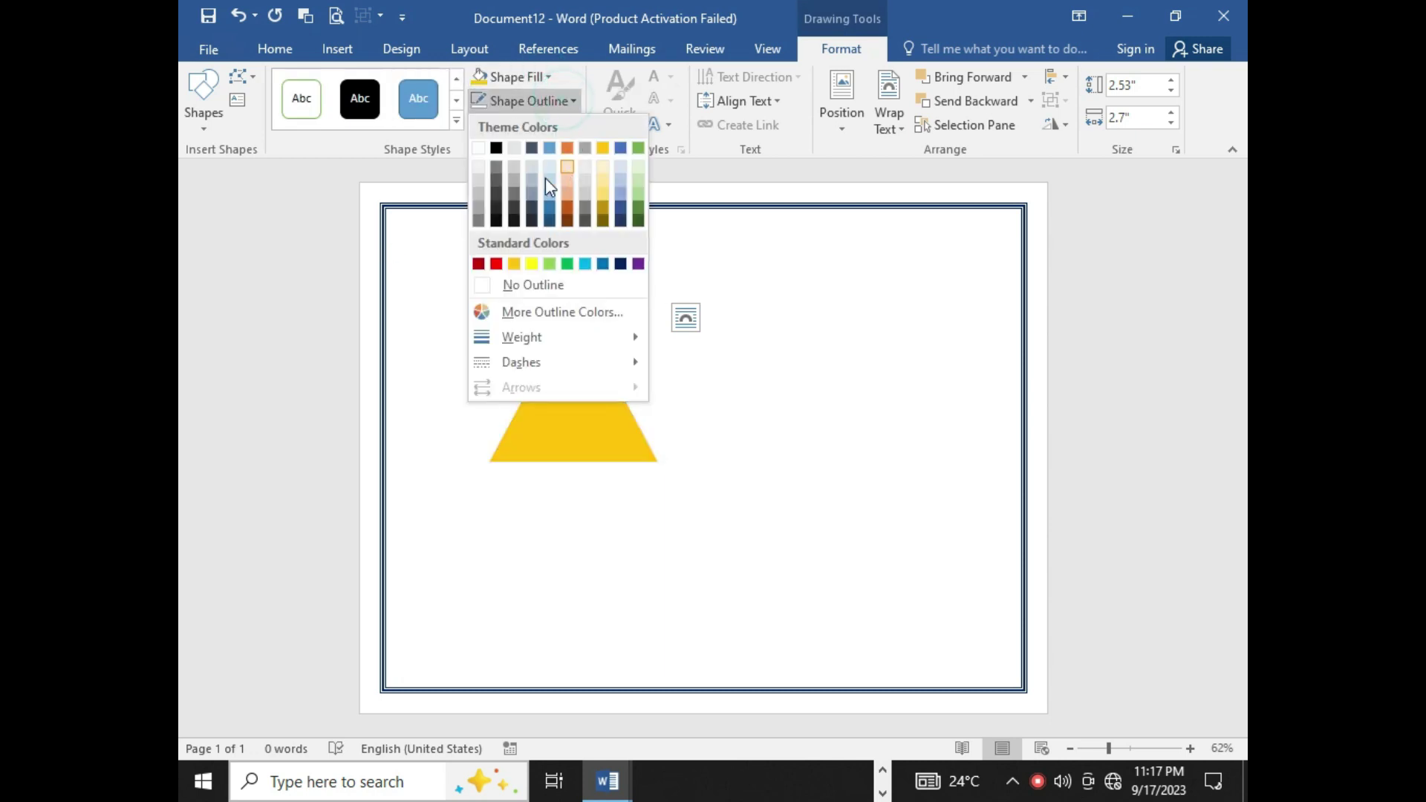
click(506, 285)
Rotate and resize the gold triangle into the top-left corner, then Ctrl-drag a copy to the centre
drag(574, 265, 457, 275)
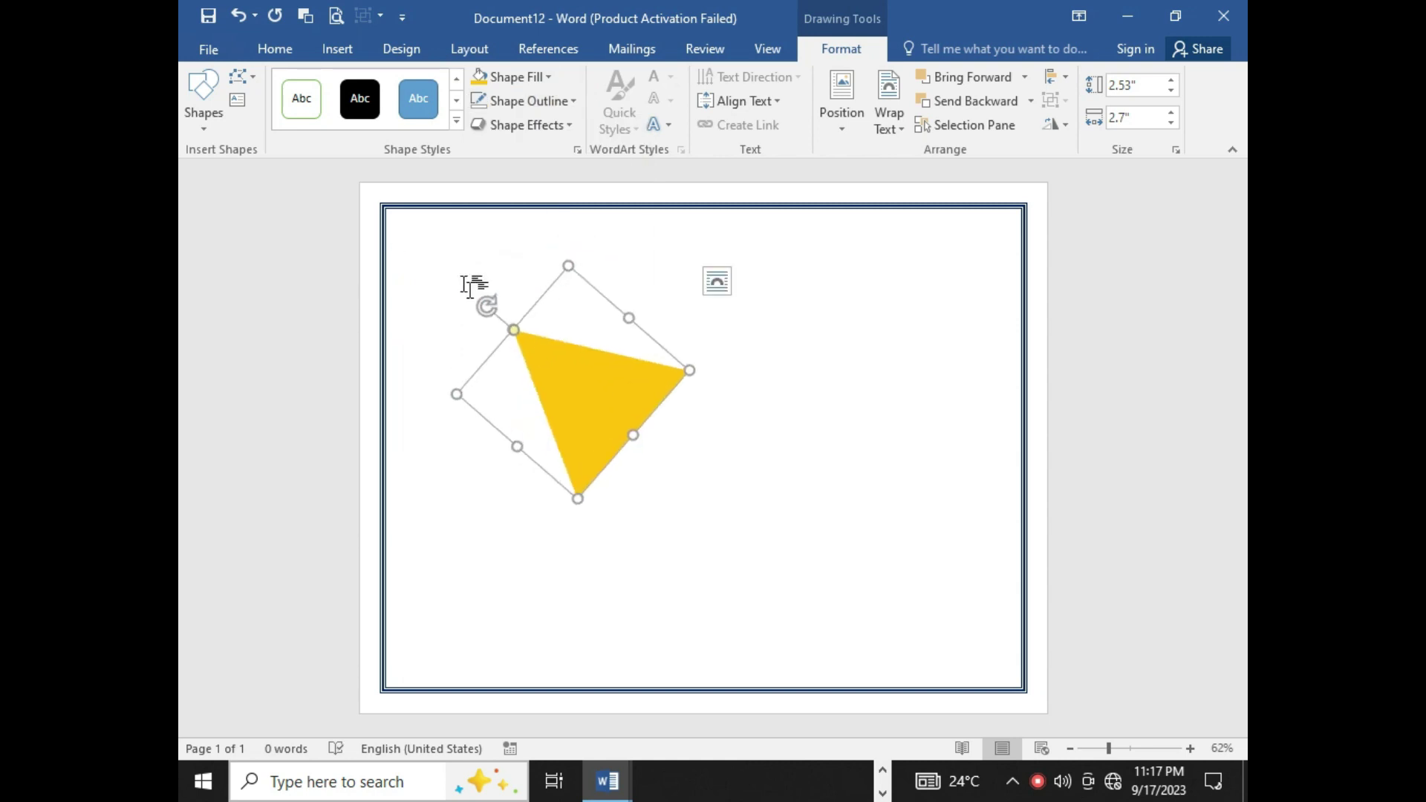
mouse_move(536, 378)
mouse_down()
mouse_move(406, 258)
mouse_move(532, 347)
mouse_up()
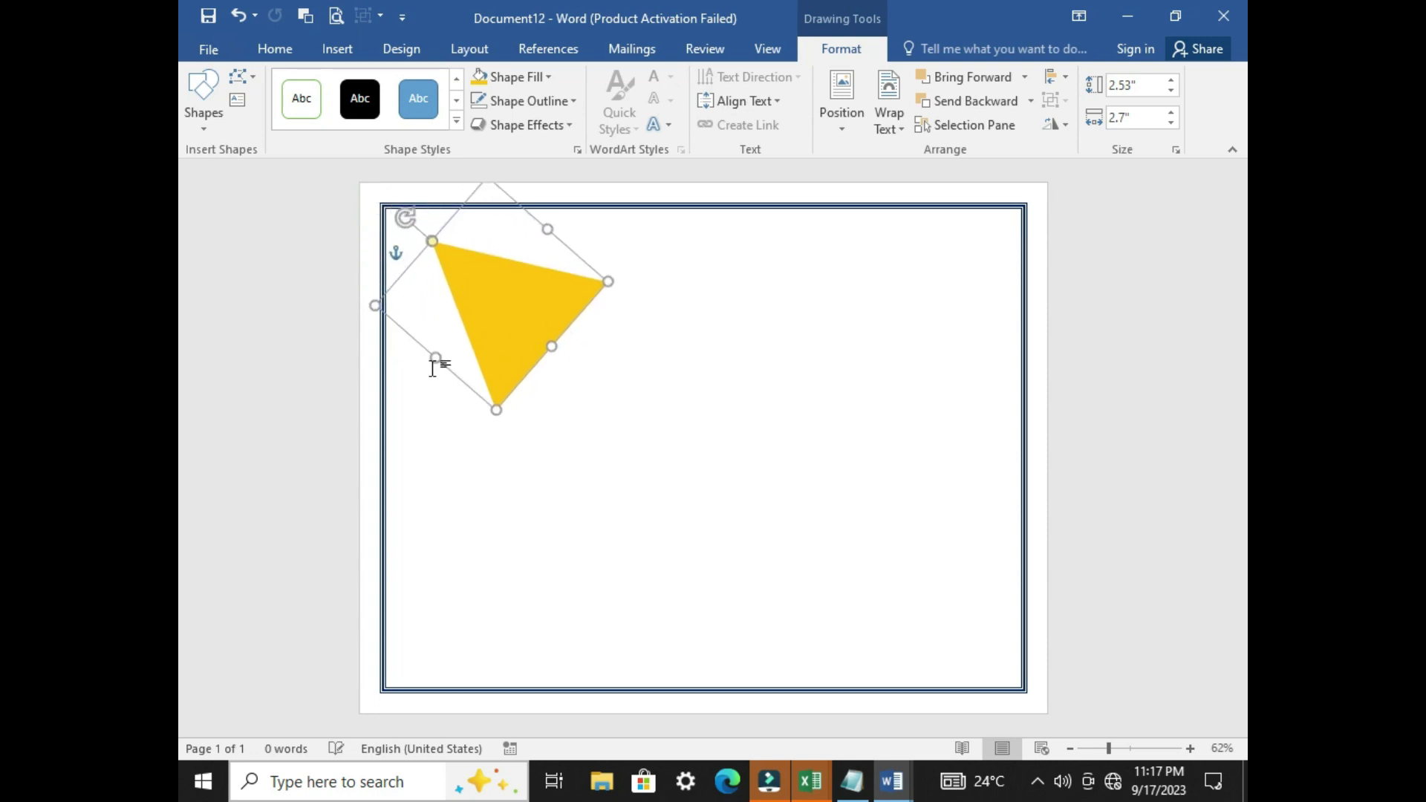
drag(437, 361, 363, 415)
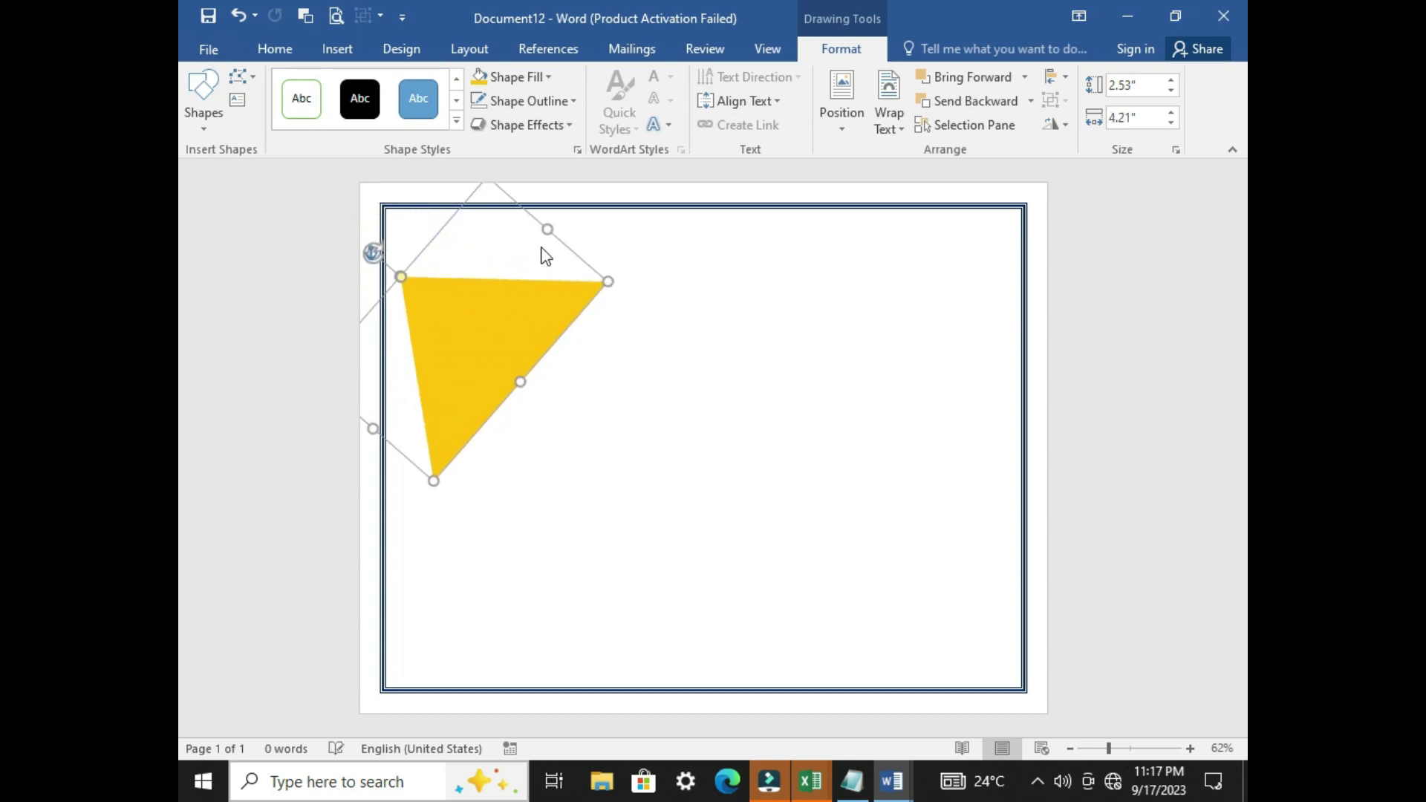
drag(551, 232, 532, 232)
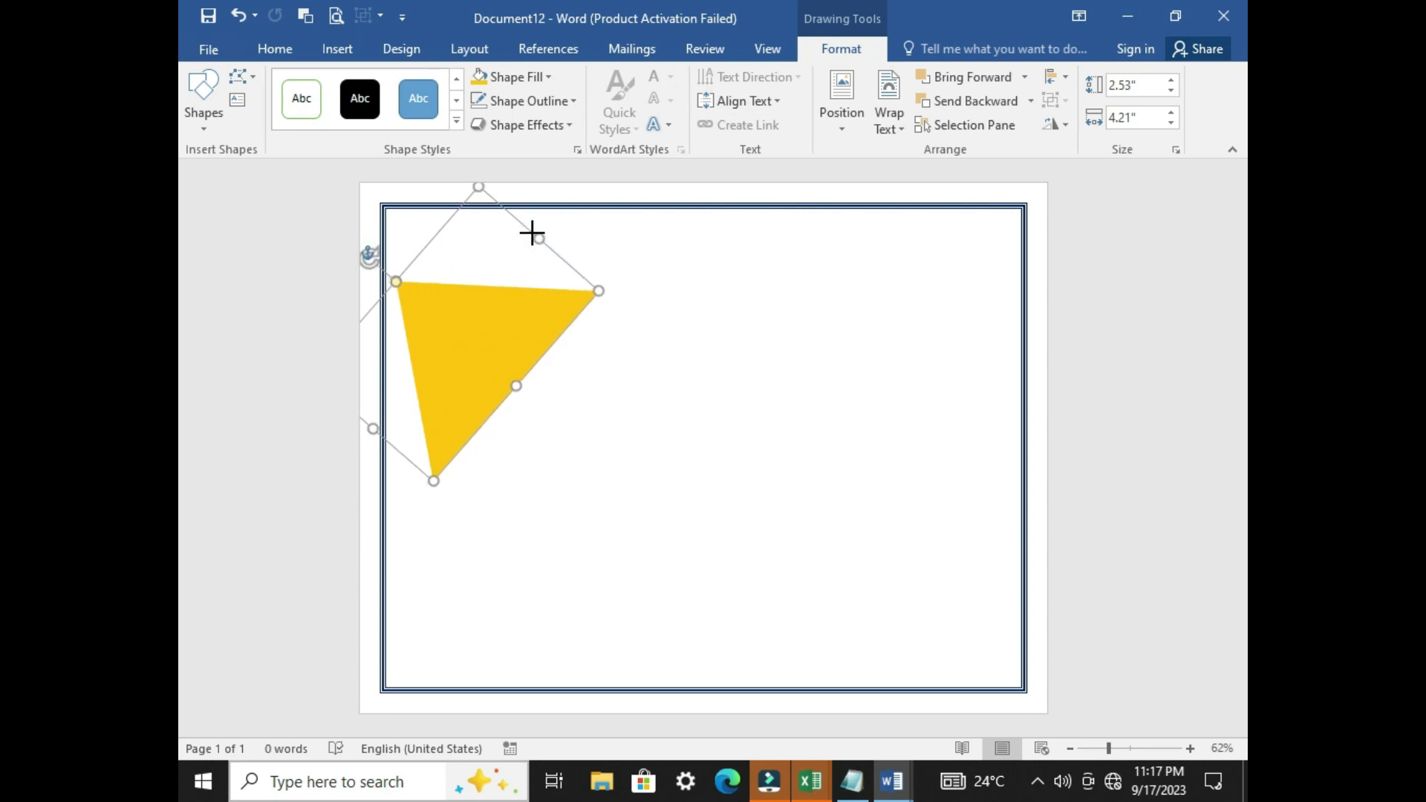
drag(441, 326, 358, 218)
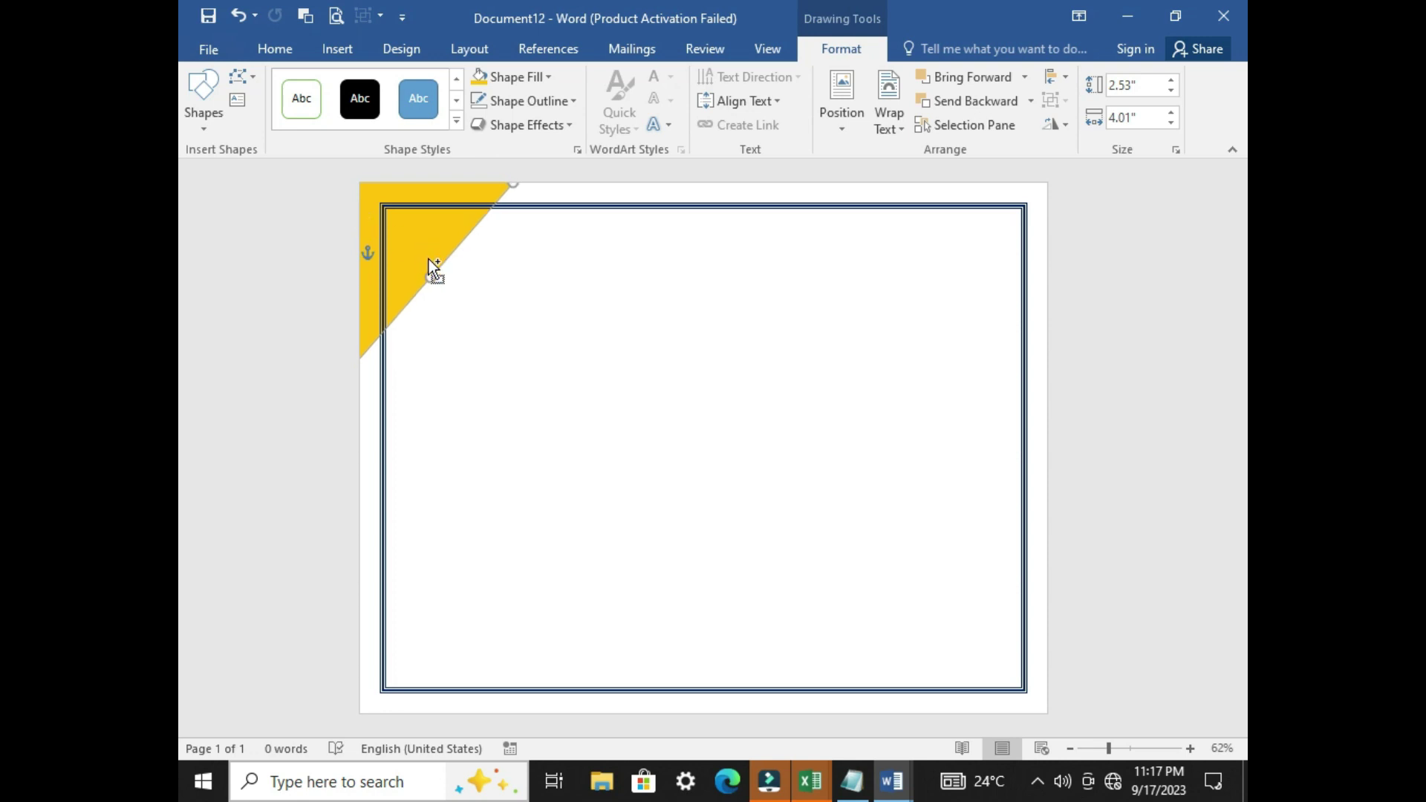
drag(429, 260, 713, 423)
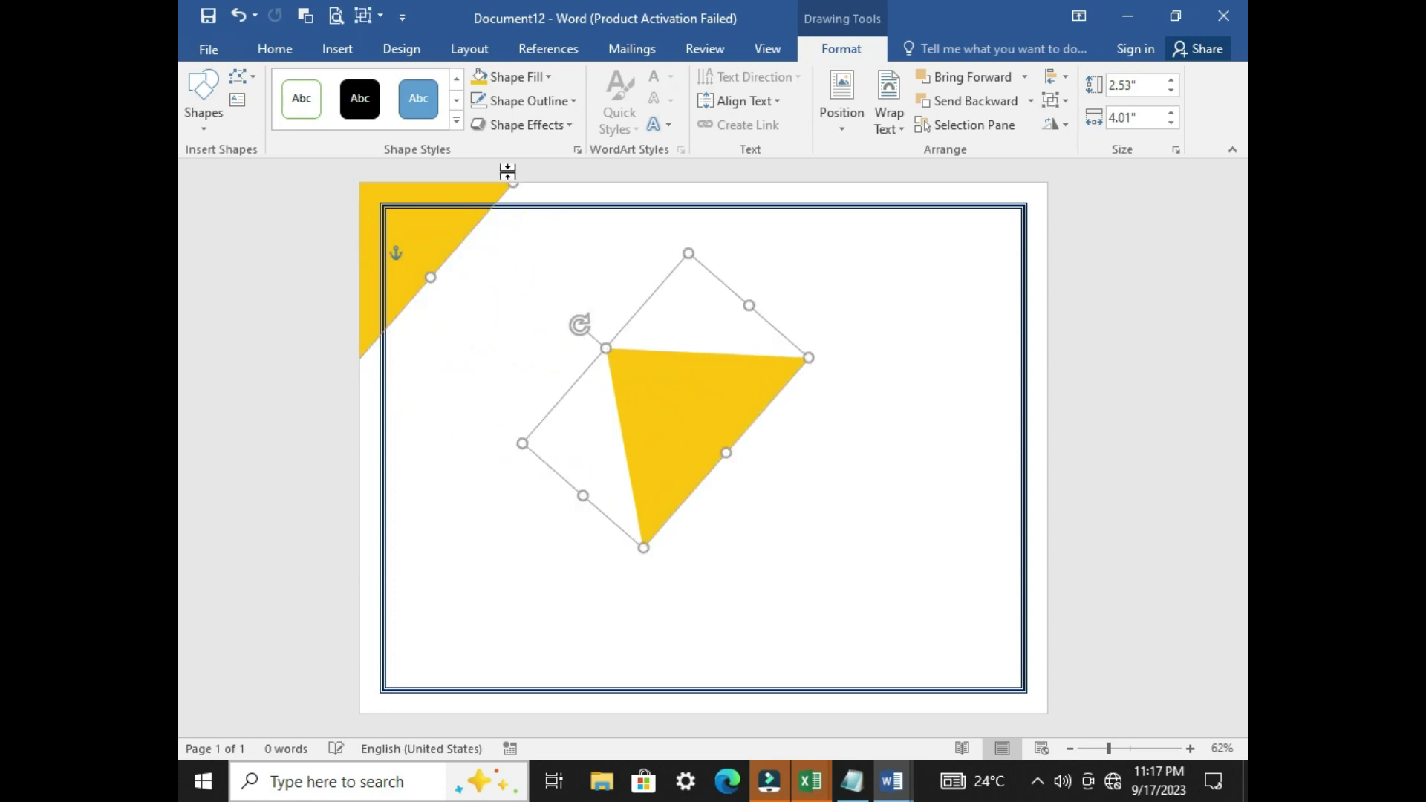
drag(669, 333, 688, 373)
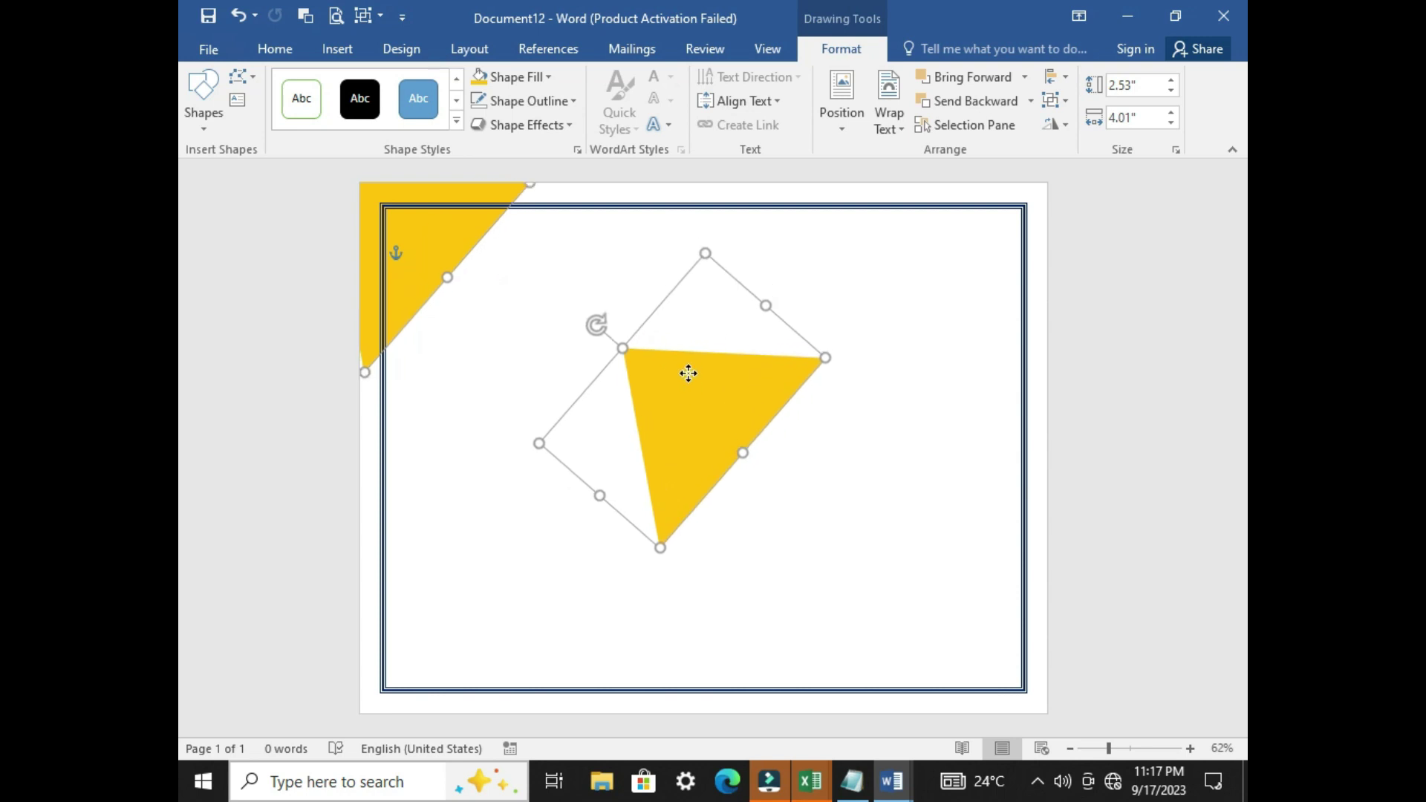
Move and rotate the copied gold triangle into the bottom-right page corner
click(803, 437)
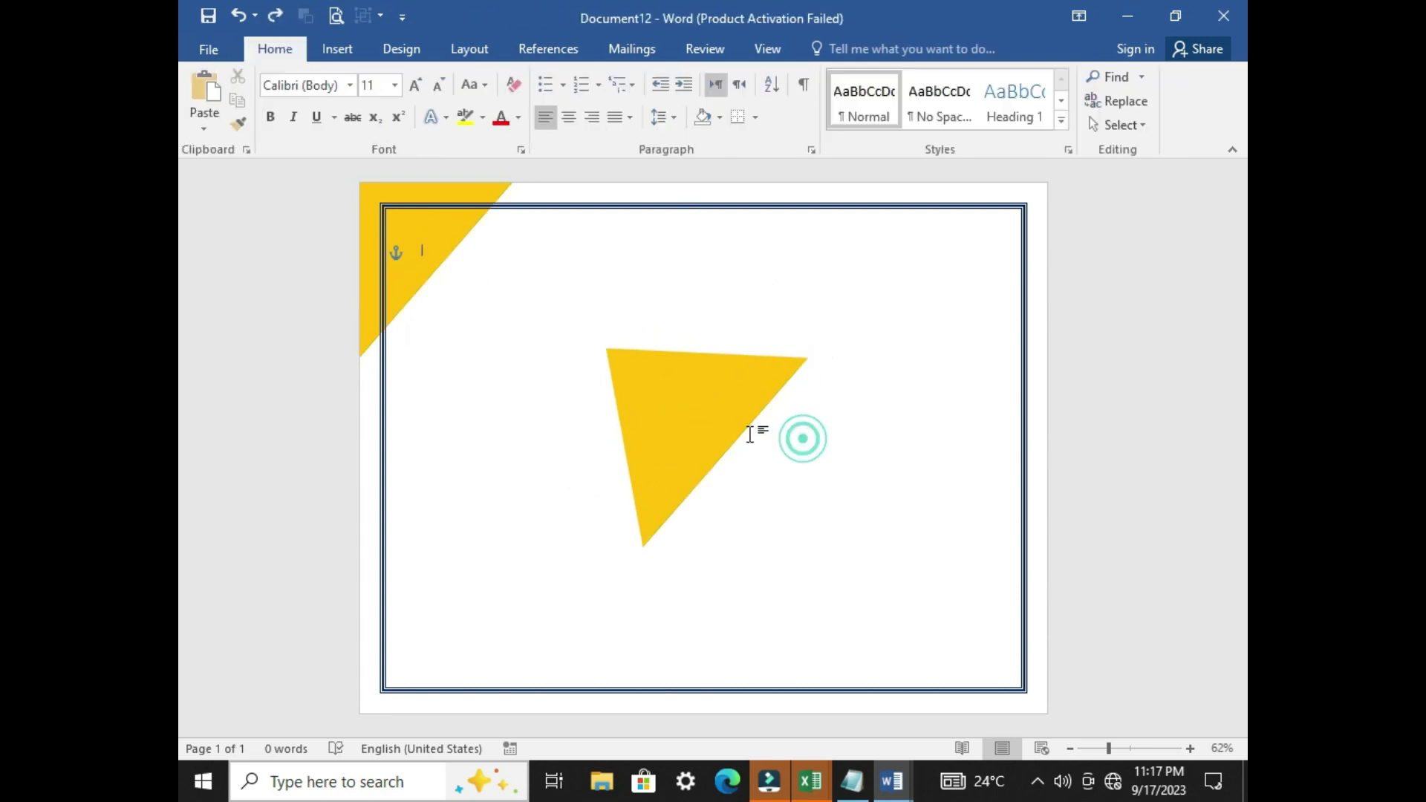
drag(706, 427, 925, 584)
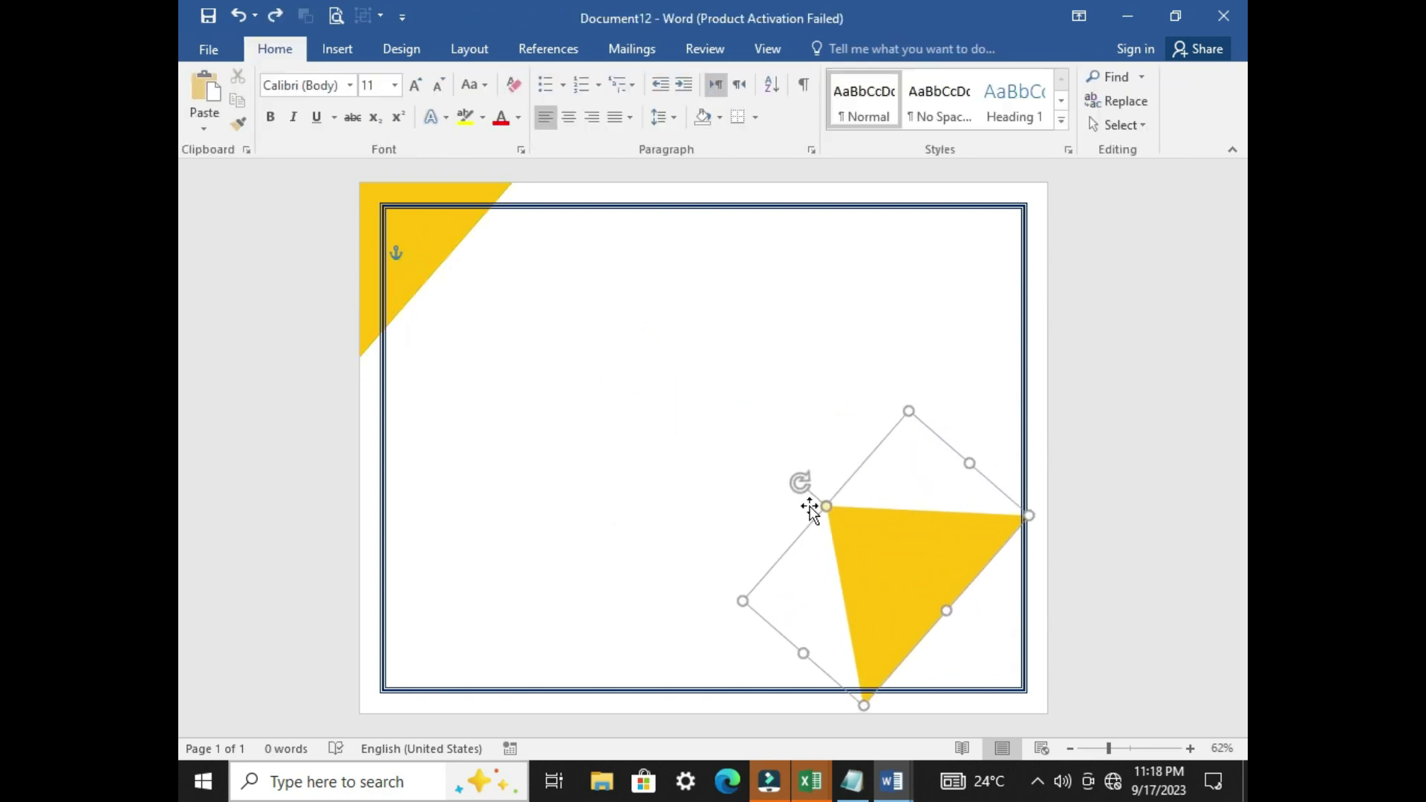
drag(800, 482, 1008, 650)
mouse_move(875, 545)
mouse_down()
mouse_move(1028, 661)
mouse_move(1038, 651)
mouse_up()
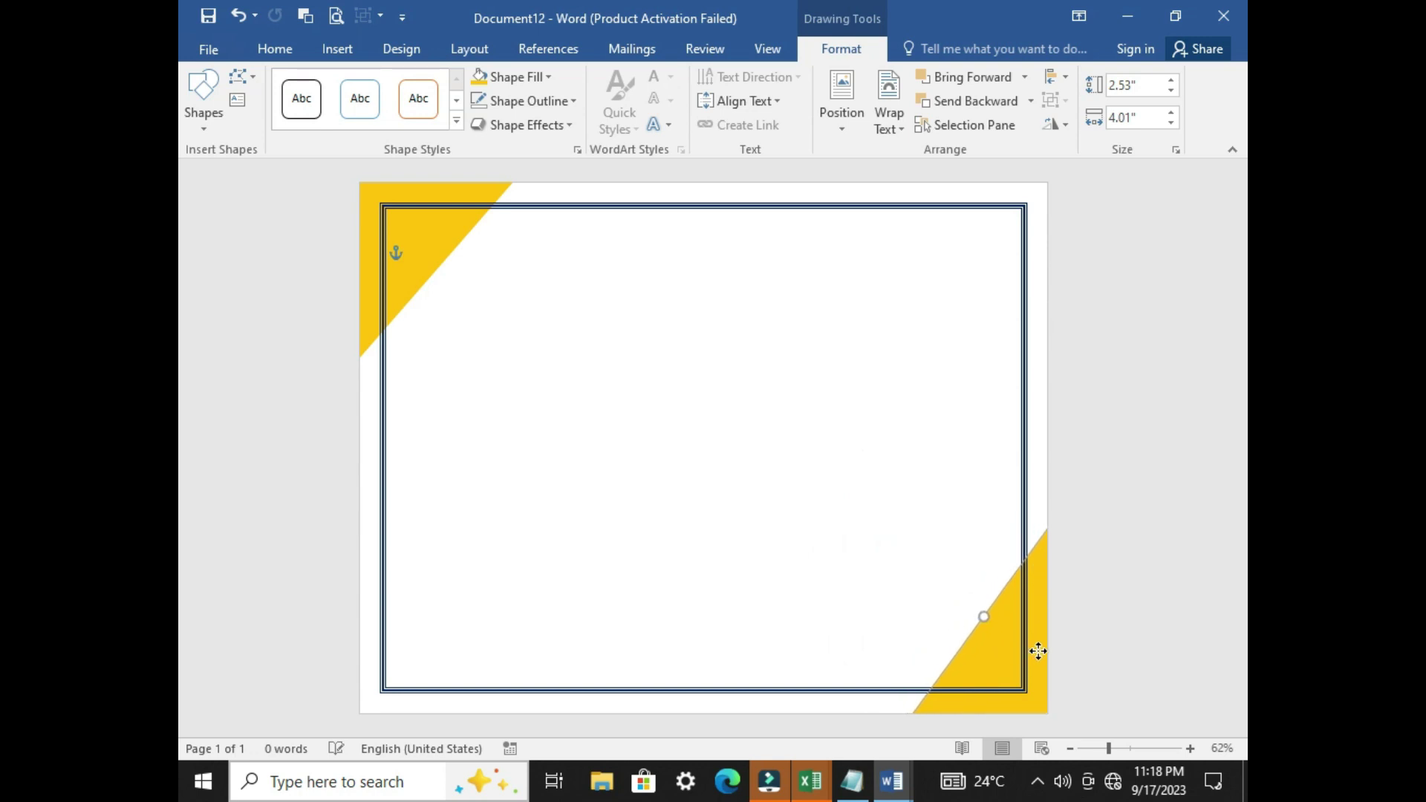
click(874, 567)
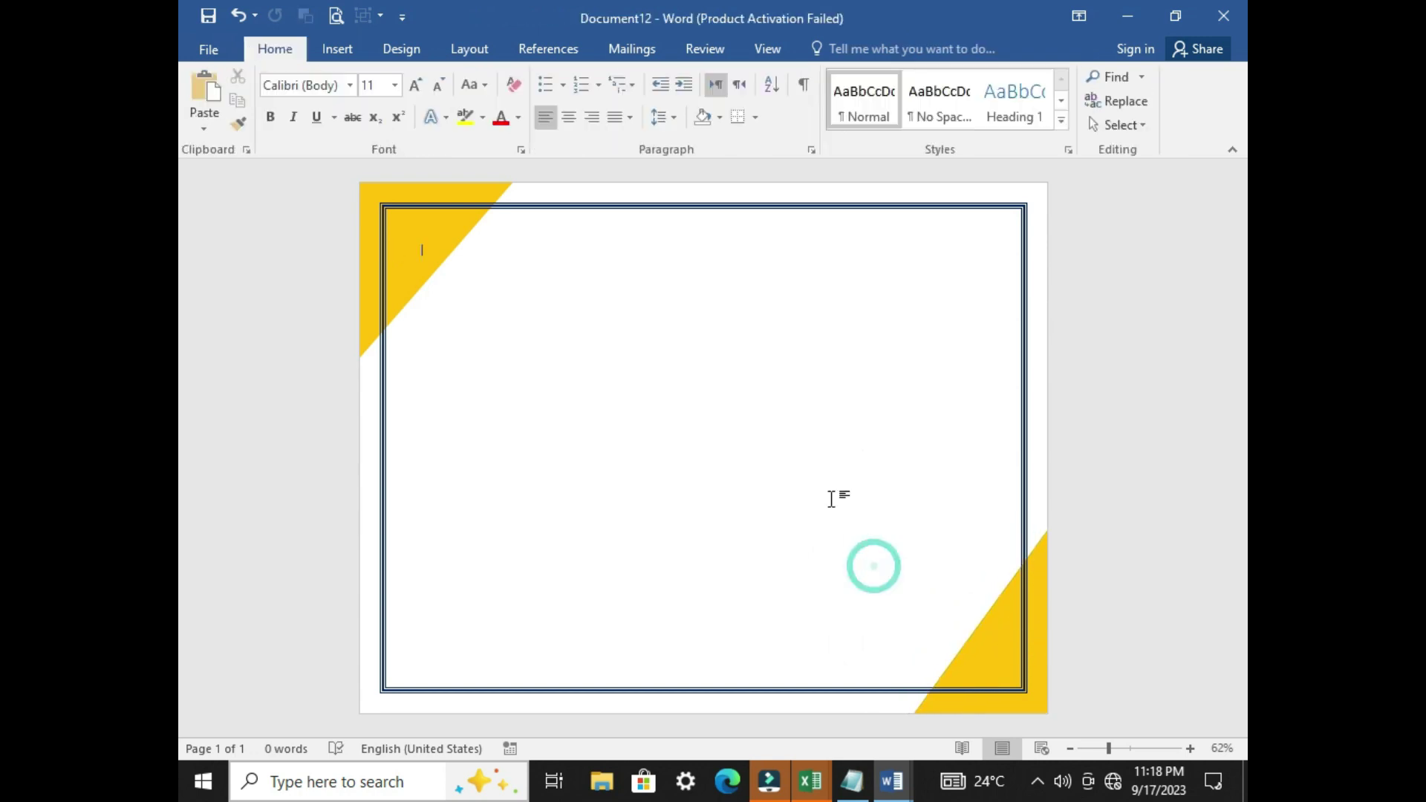
Draw a thin rectangle bar across the middle of the page
click(346, 46)
click(396, 119)
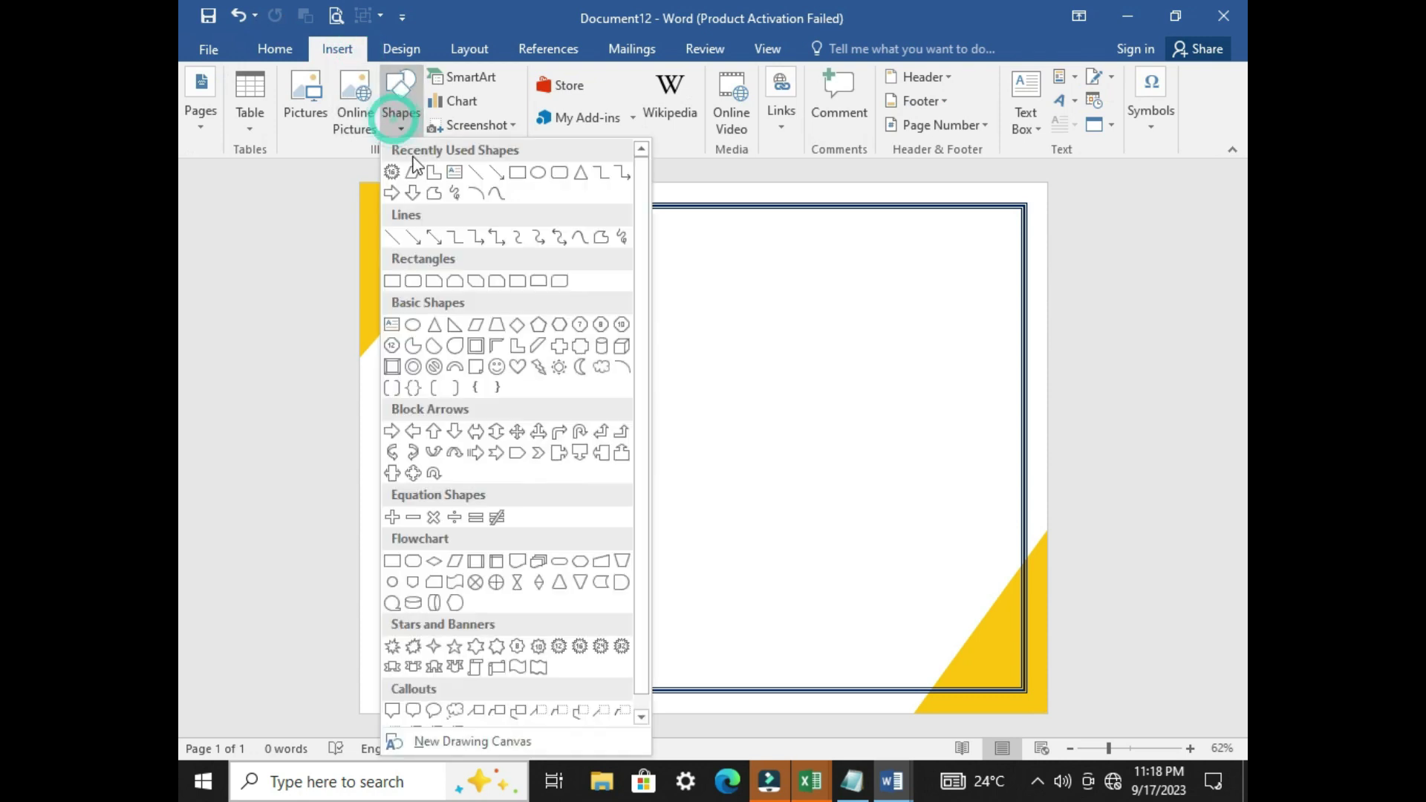
click(514, 172)
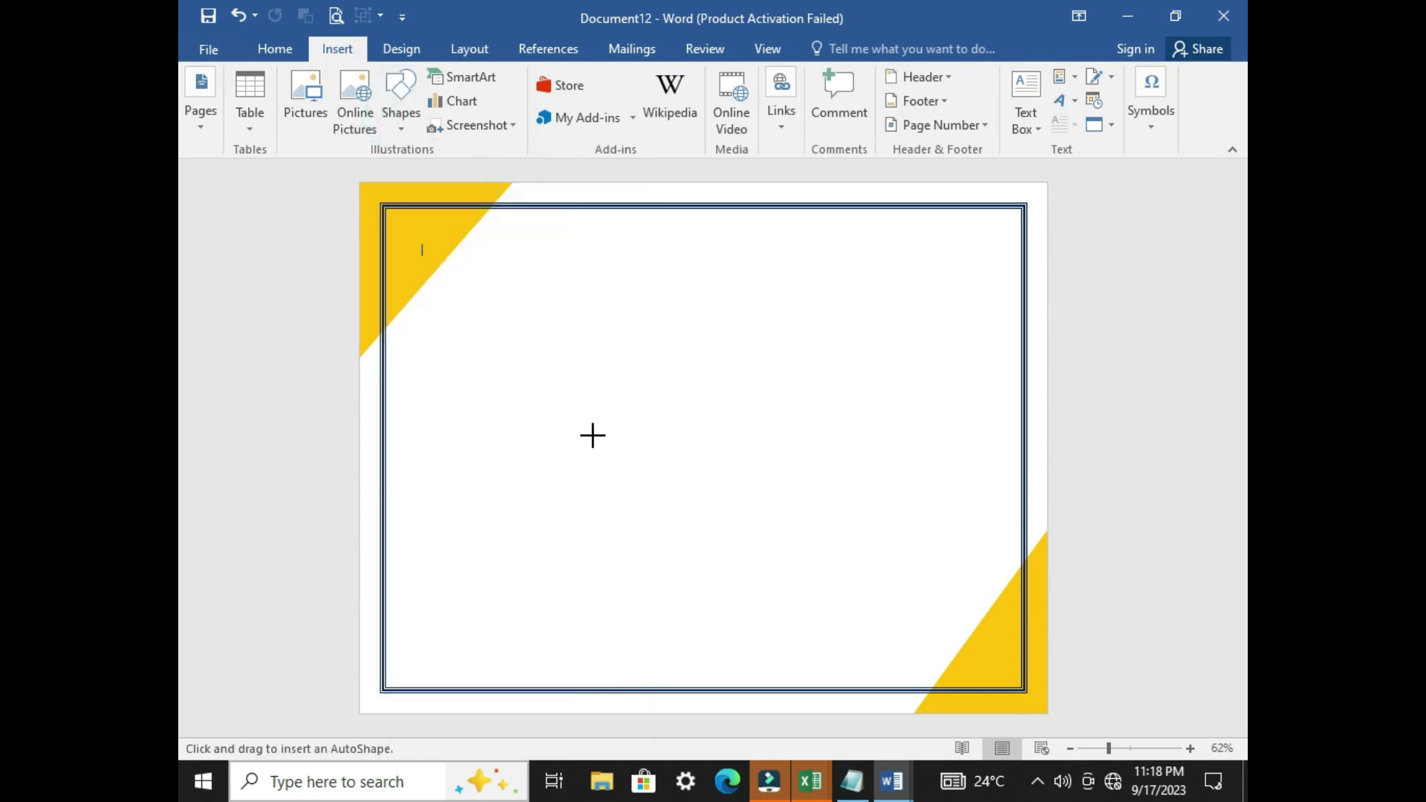
drag(537, 424, 734, 446)
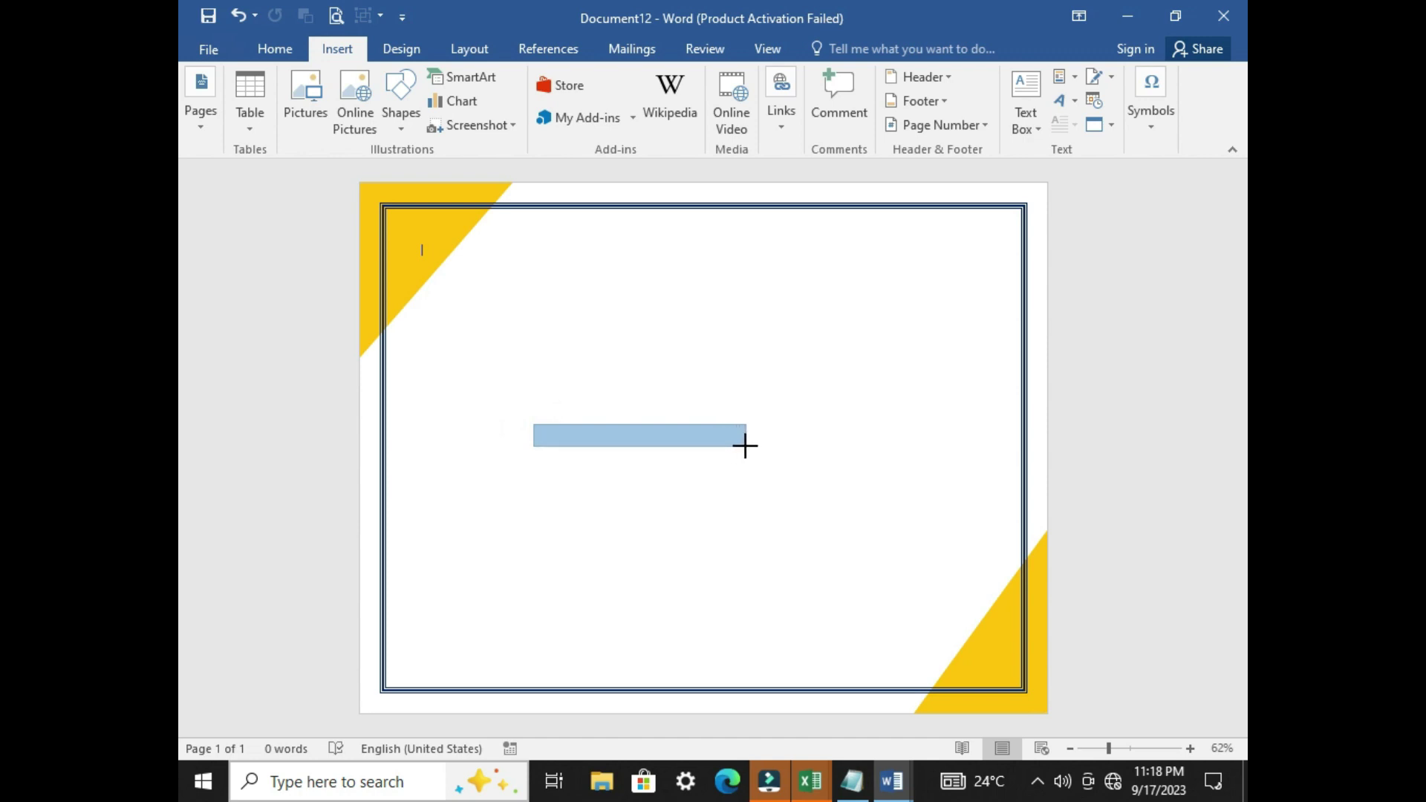
drag(745, 445, 745, 446)
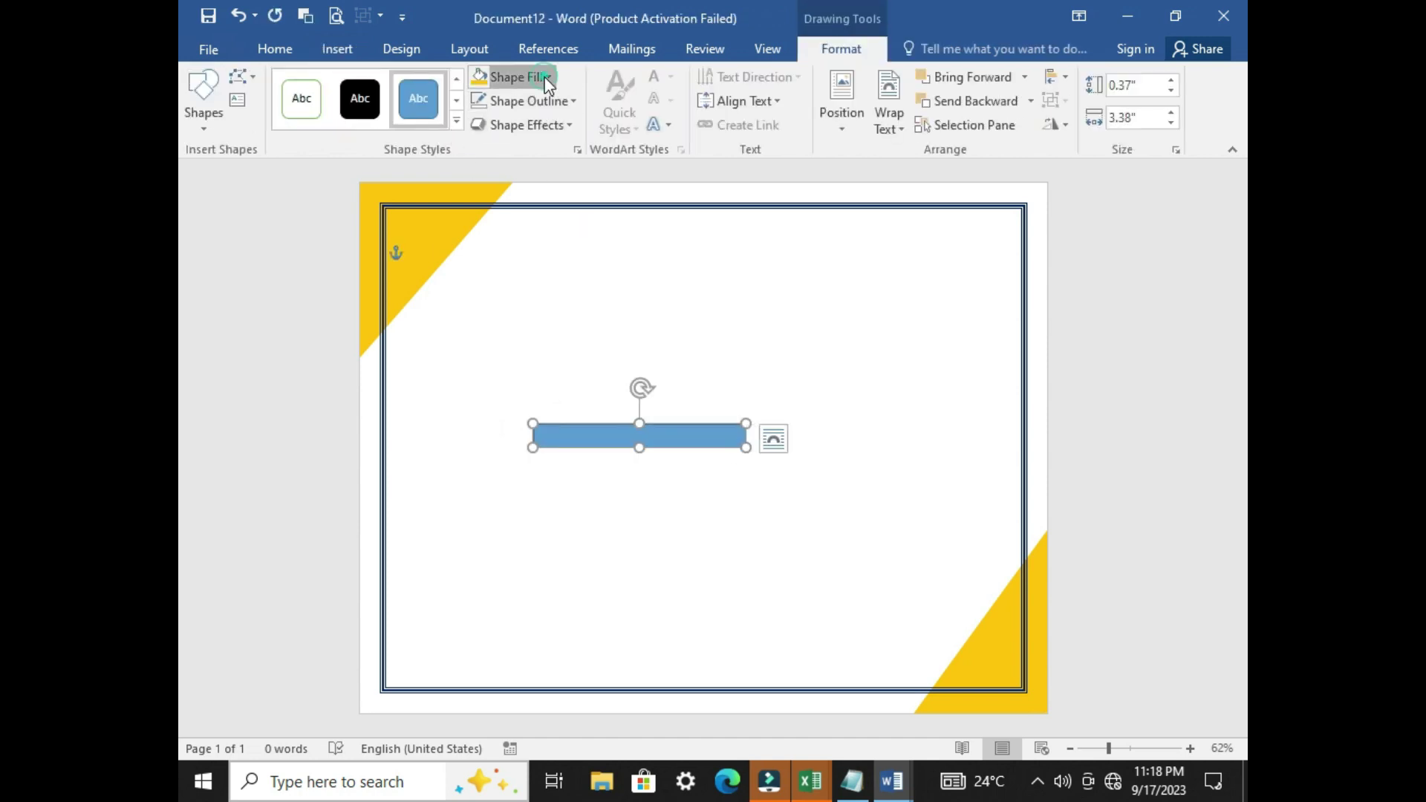
Fill the bar dark navy and remove its outline
click(547, 78)
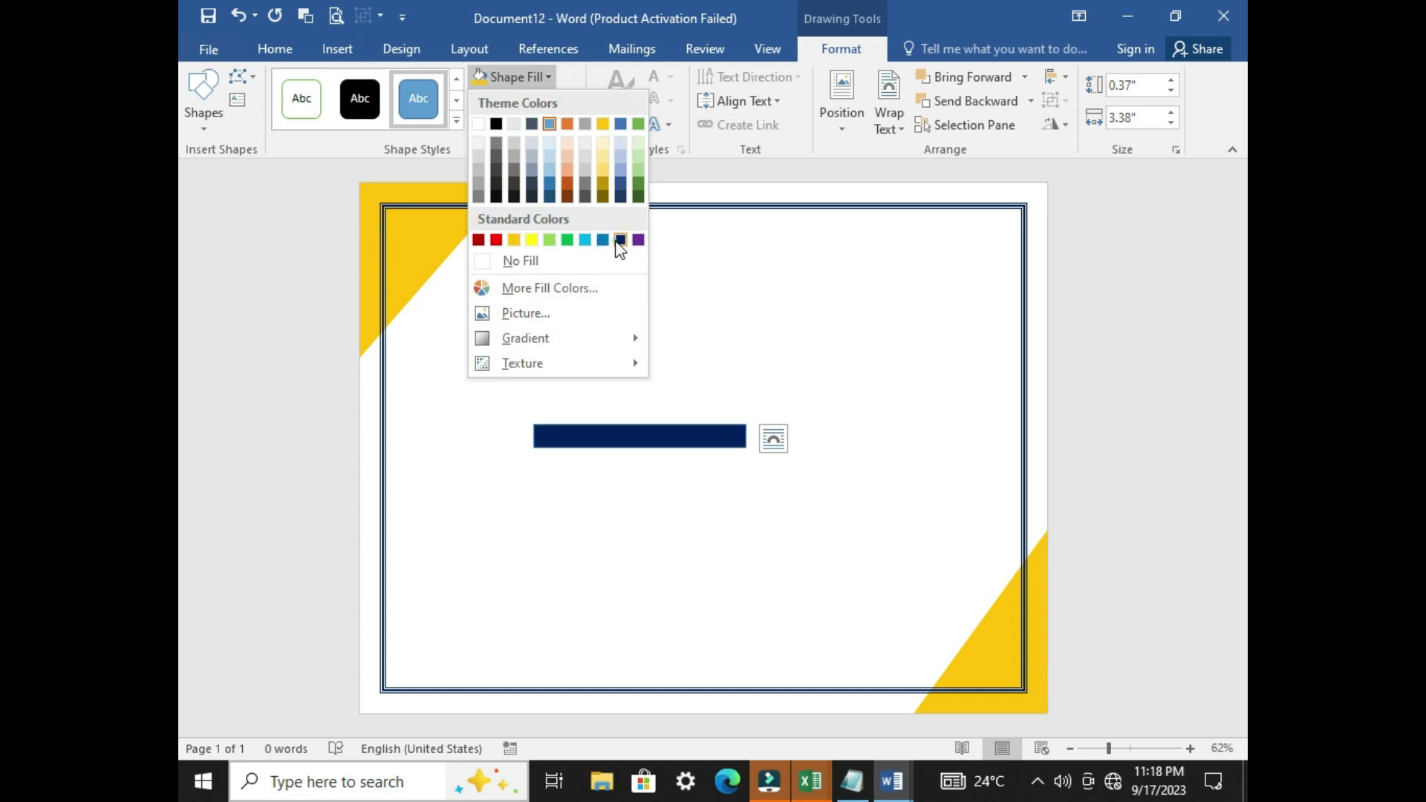
click(620, 239)
click(500, 103)
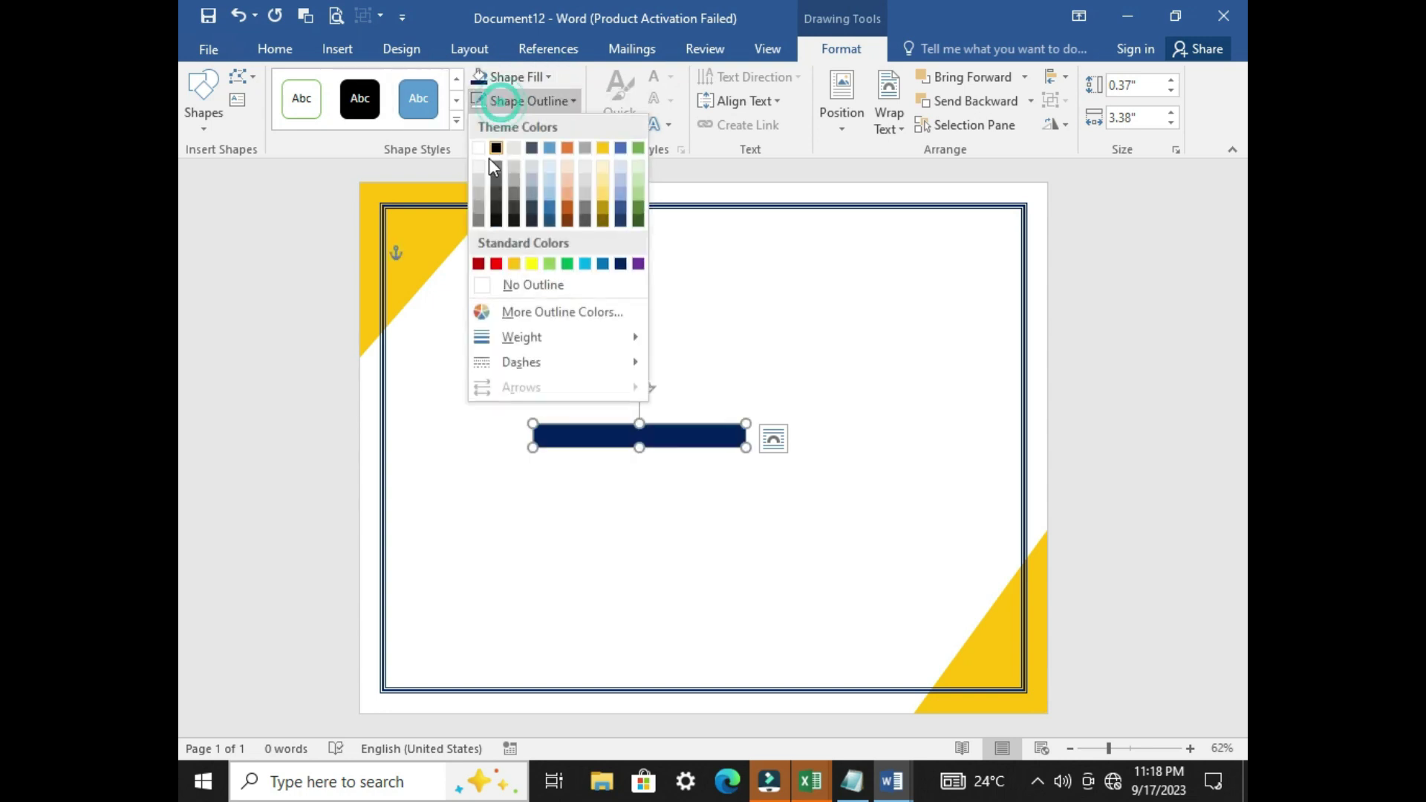
click(513, 284)
click(665, 435)
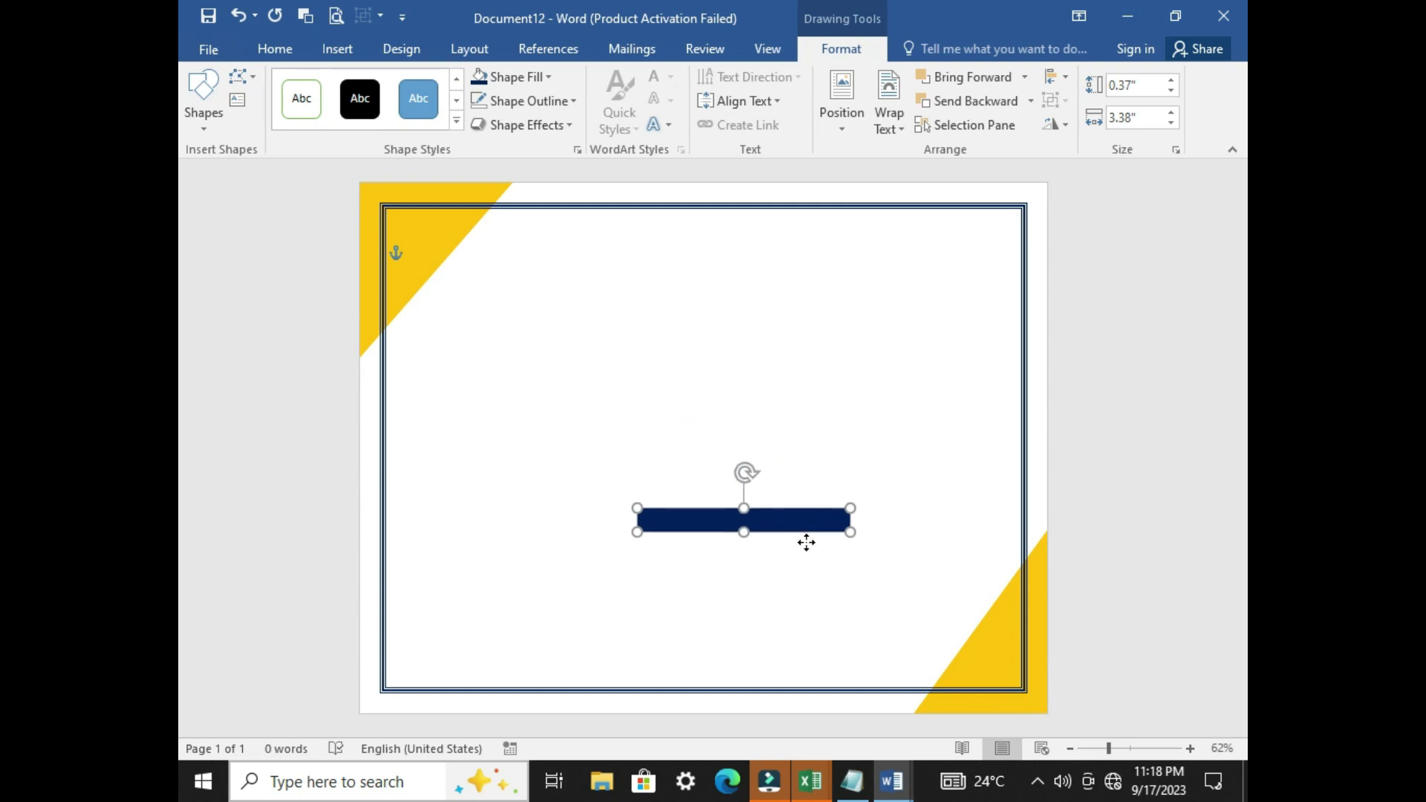
Rotate the navy bar diagonally and stretch it across the bottom-right gold corner
drag(700, 465, 879, 590)
drag(819, 512, 783, 524)
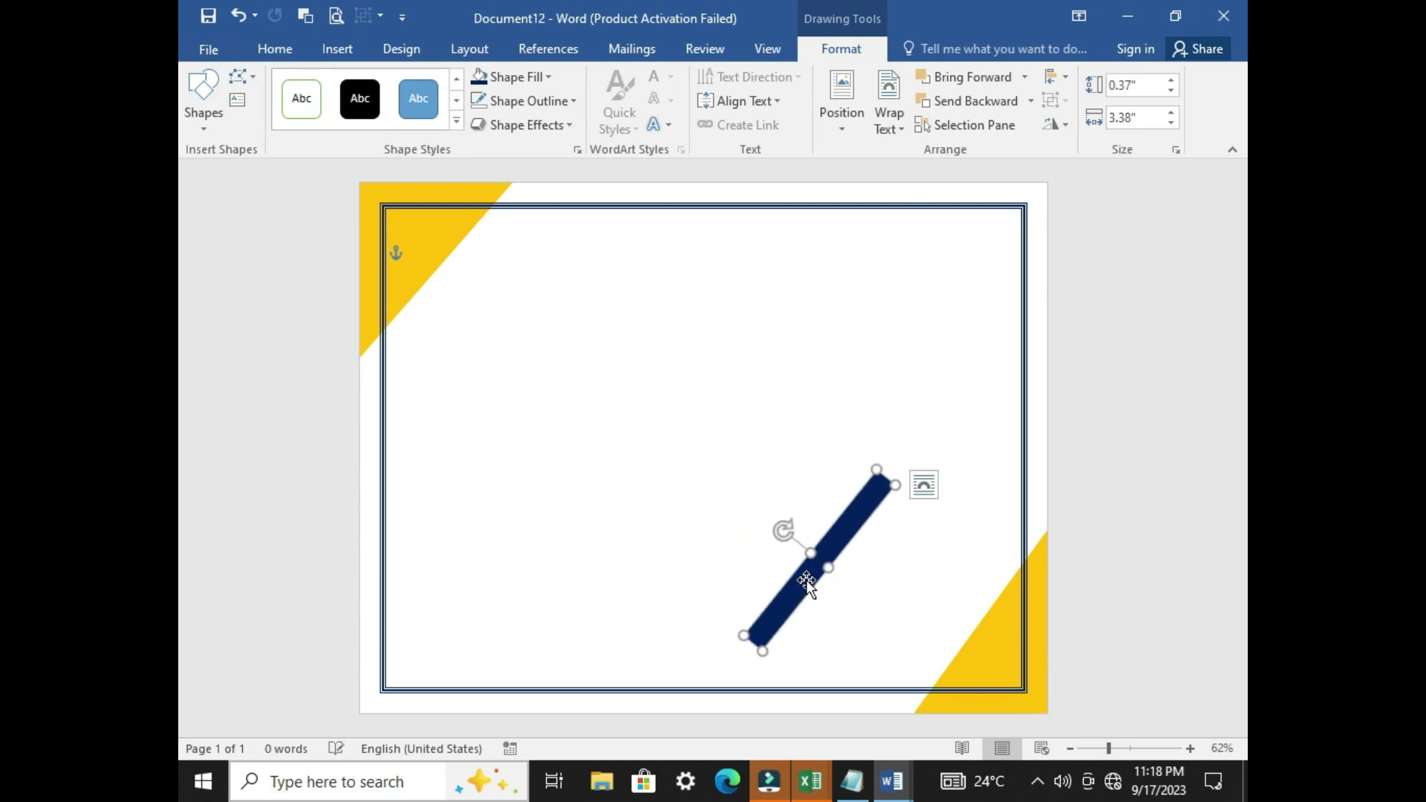
drag(806, 581, 958, 620)
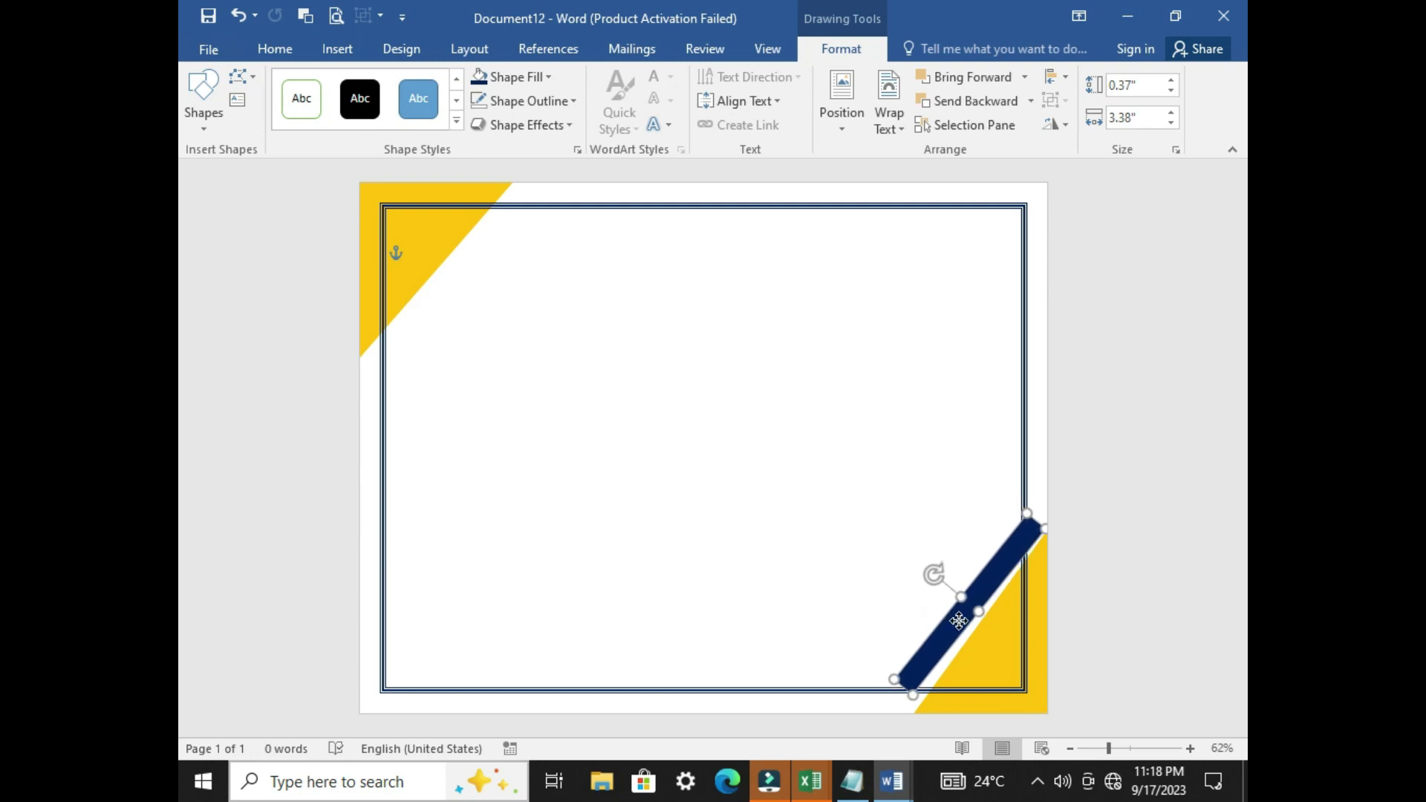
mouse_move(958, 620)
mouse_down()
mouse_move(933, 578)
mouse_move(998, 577)
mouse_up()
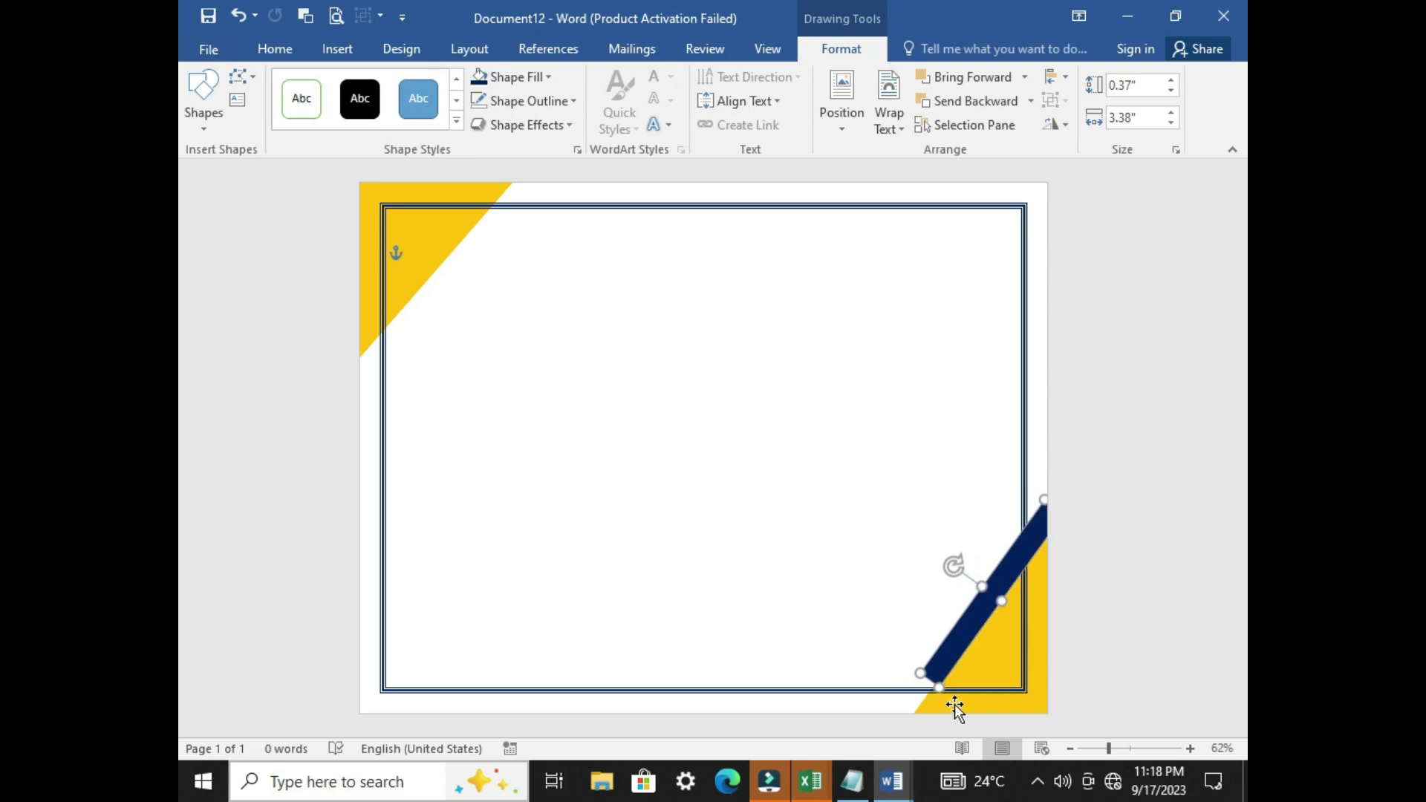
drag(942, 684, 912, 731)
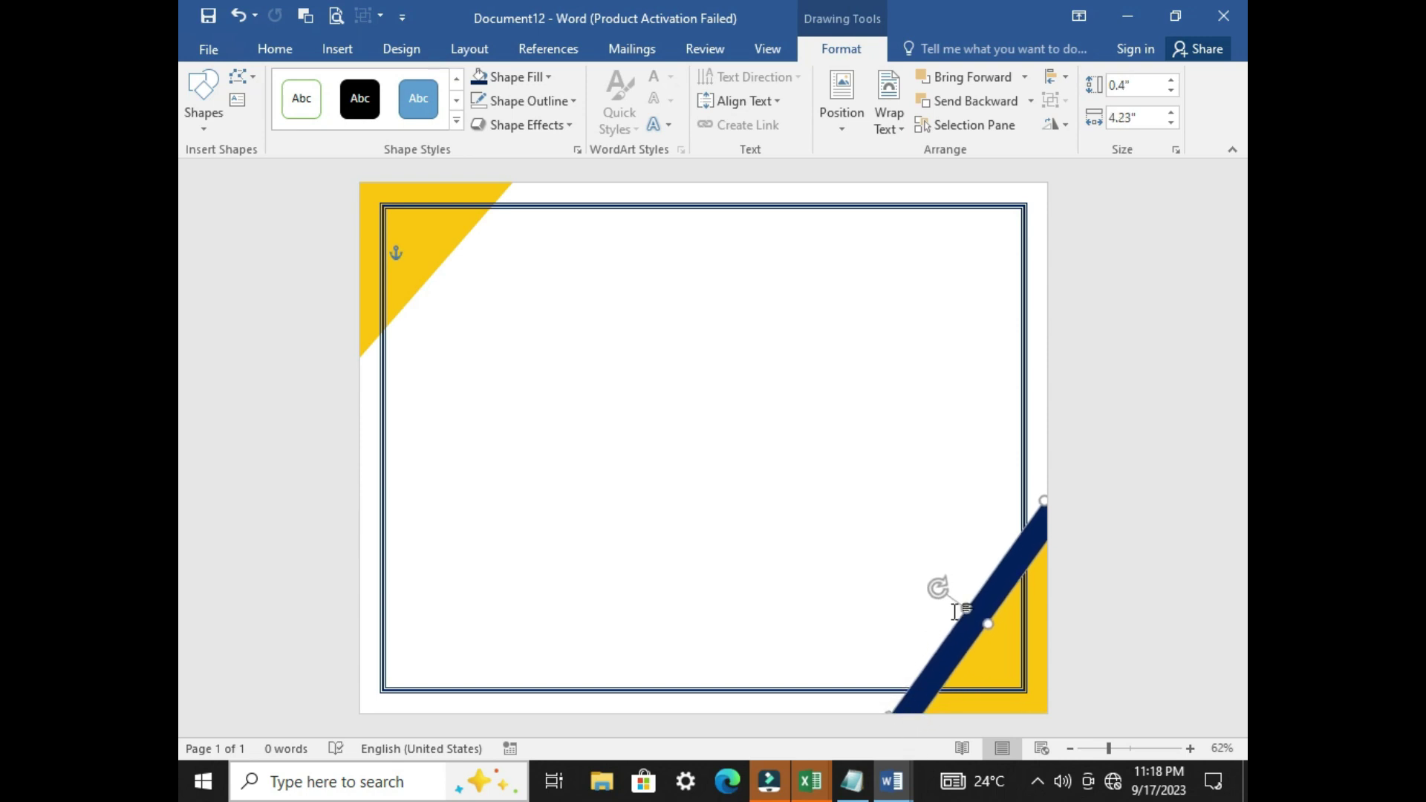
drag(965, 606, 973, 611)
click(888, 613)
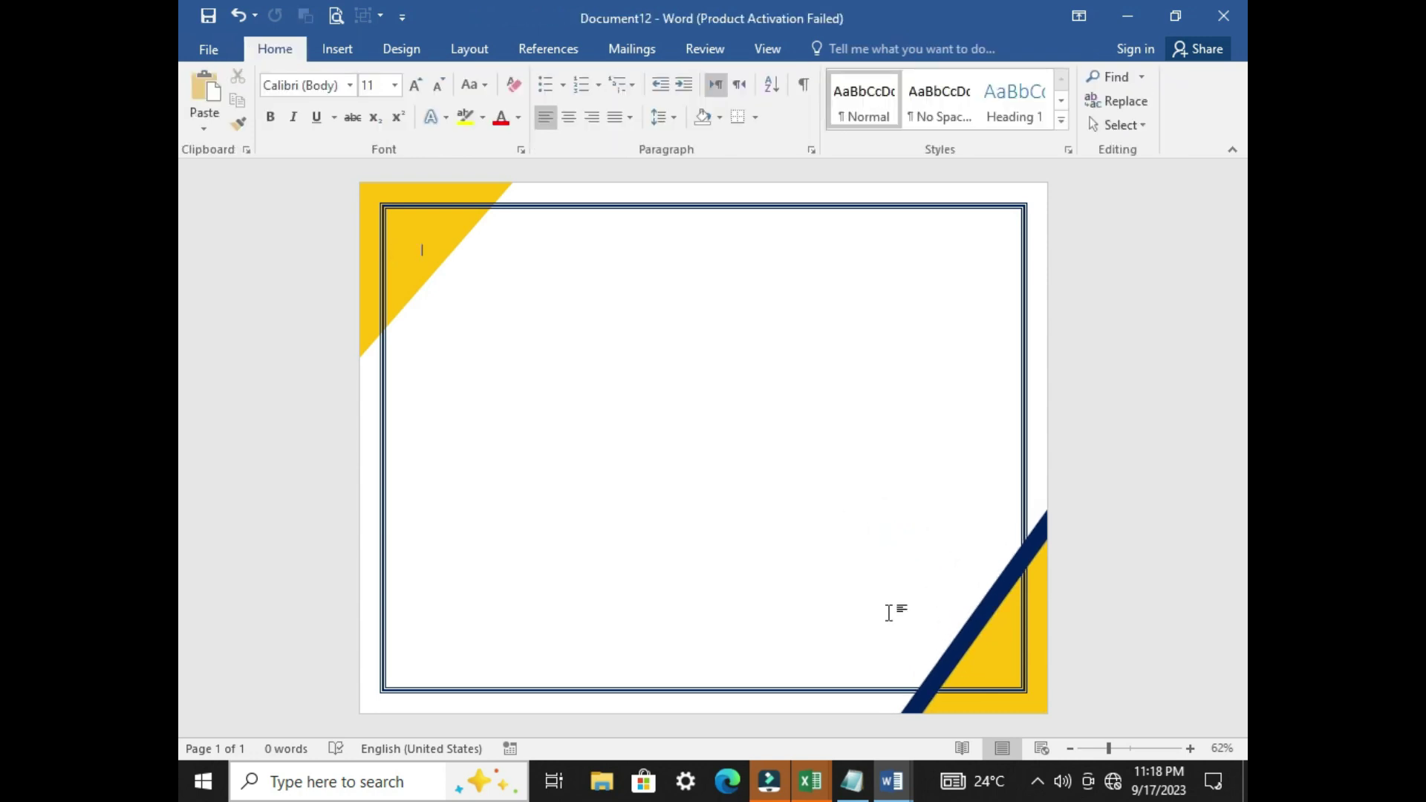
Copy the navy bar onto the top-left gold corner and adjust its angle
click(959, 643)
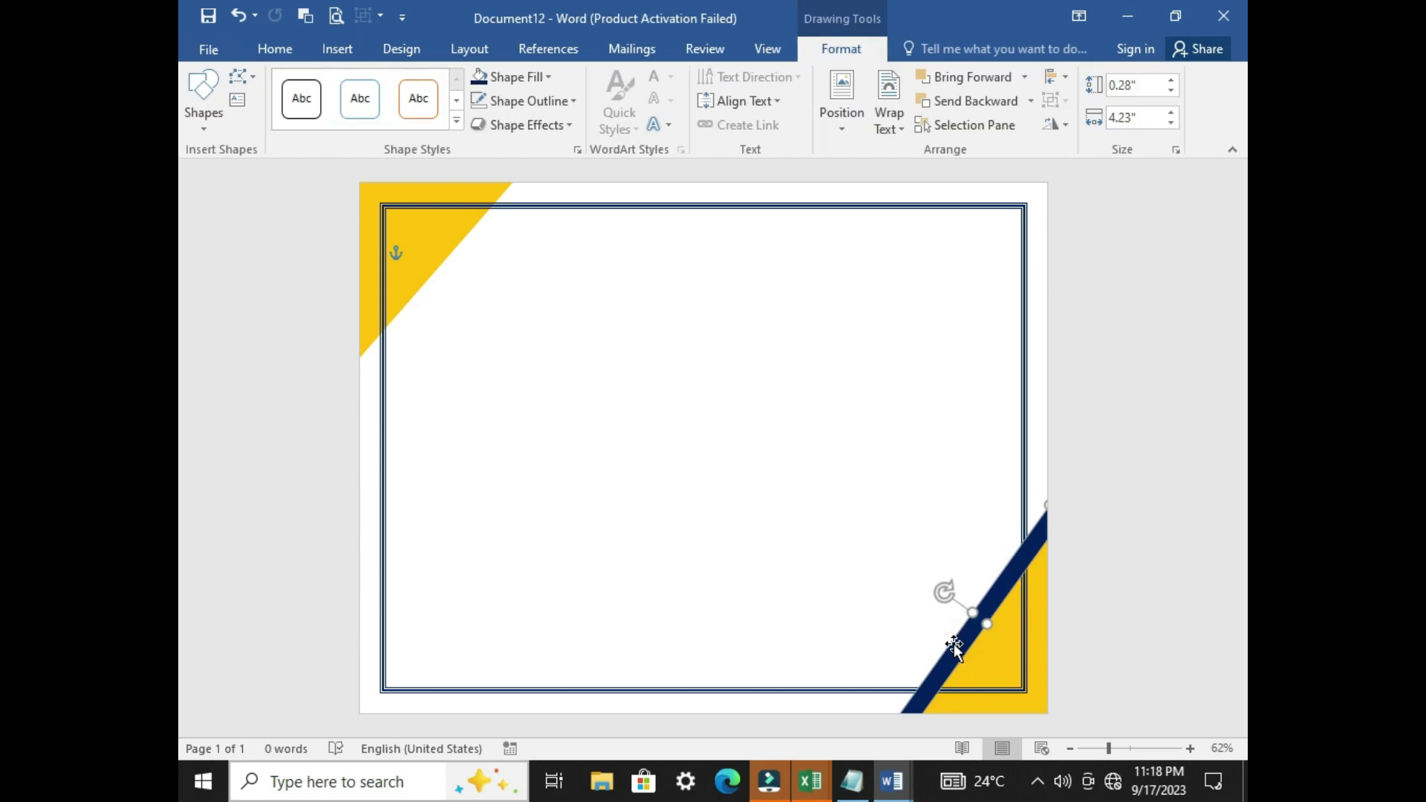
drag(953, 644, 422, 310)
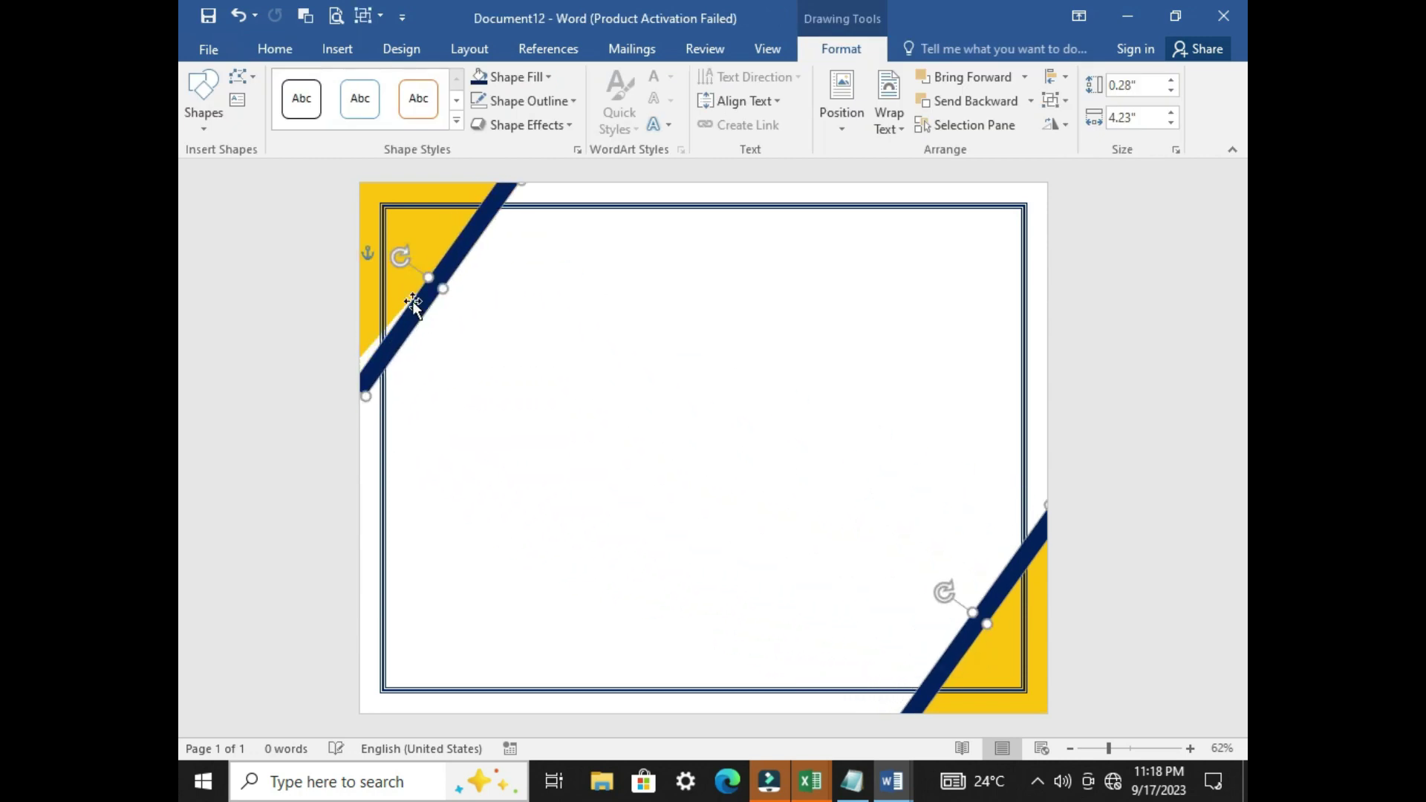
drag(401, 258, 398, 250)
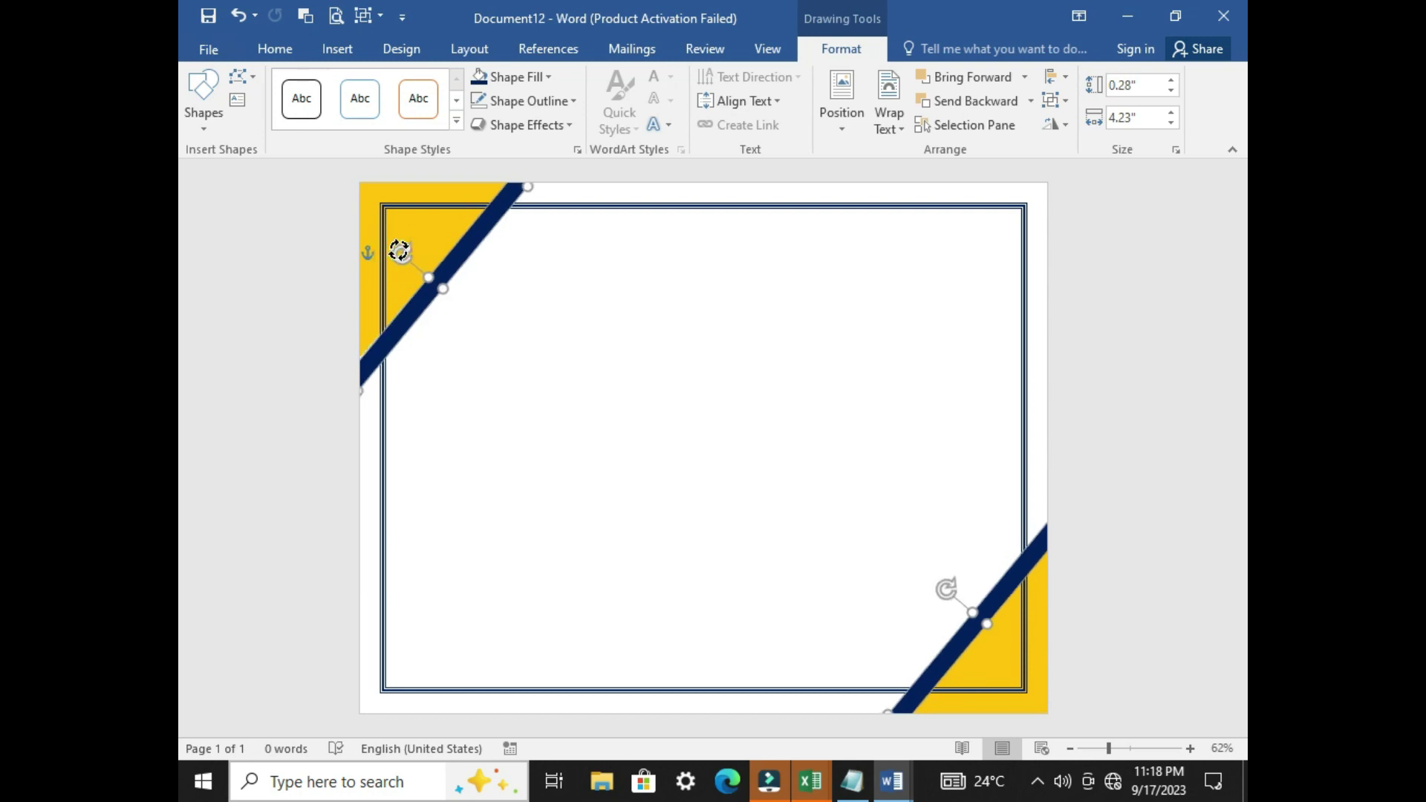
click(473, 476)
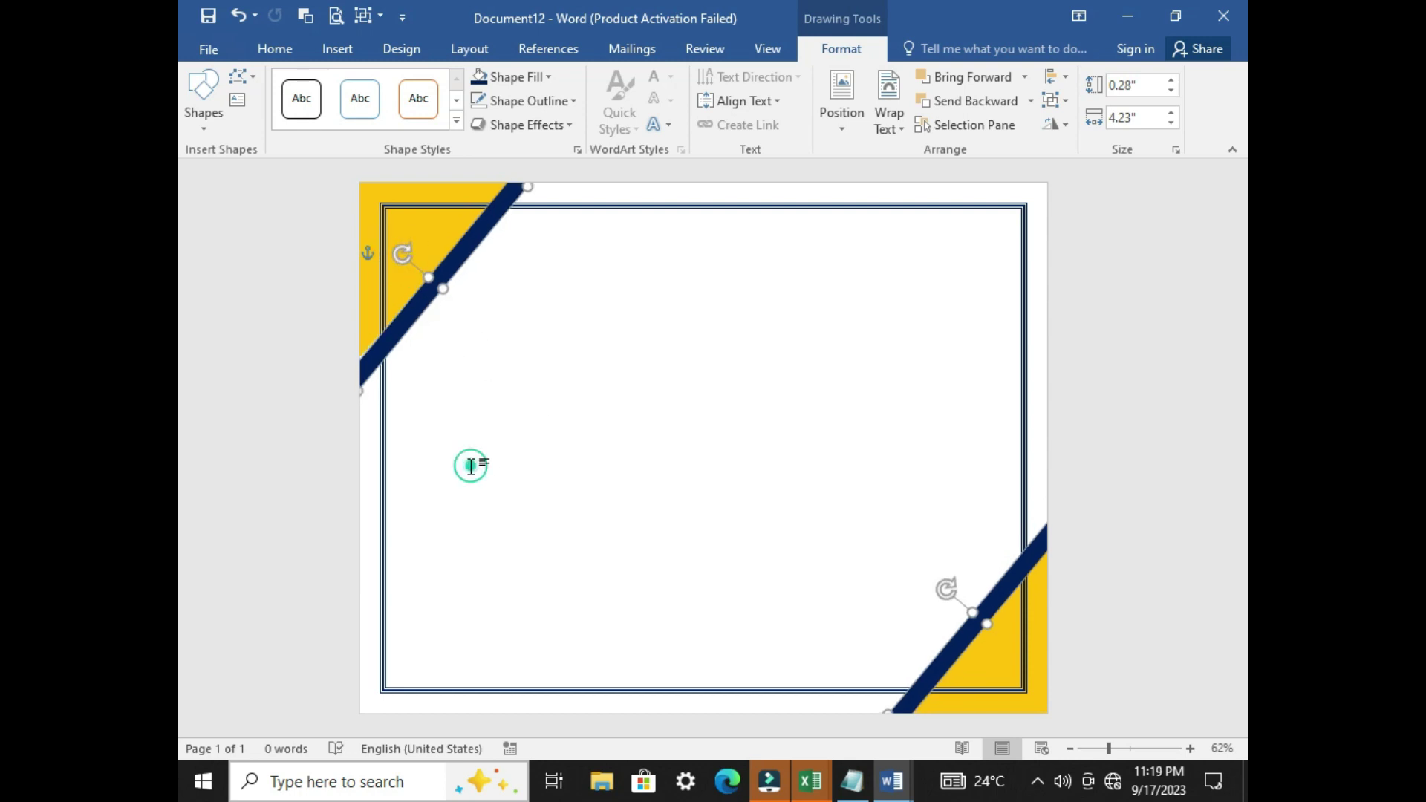
click(422, 297)
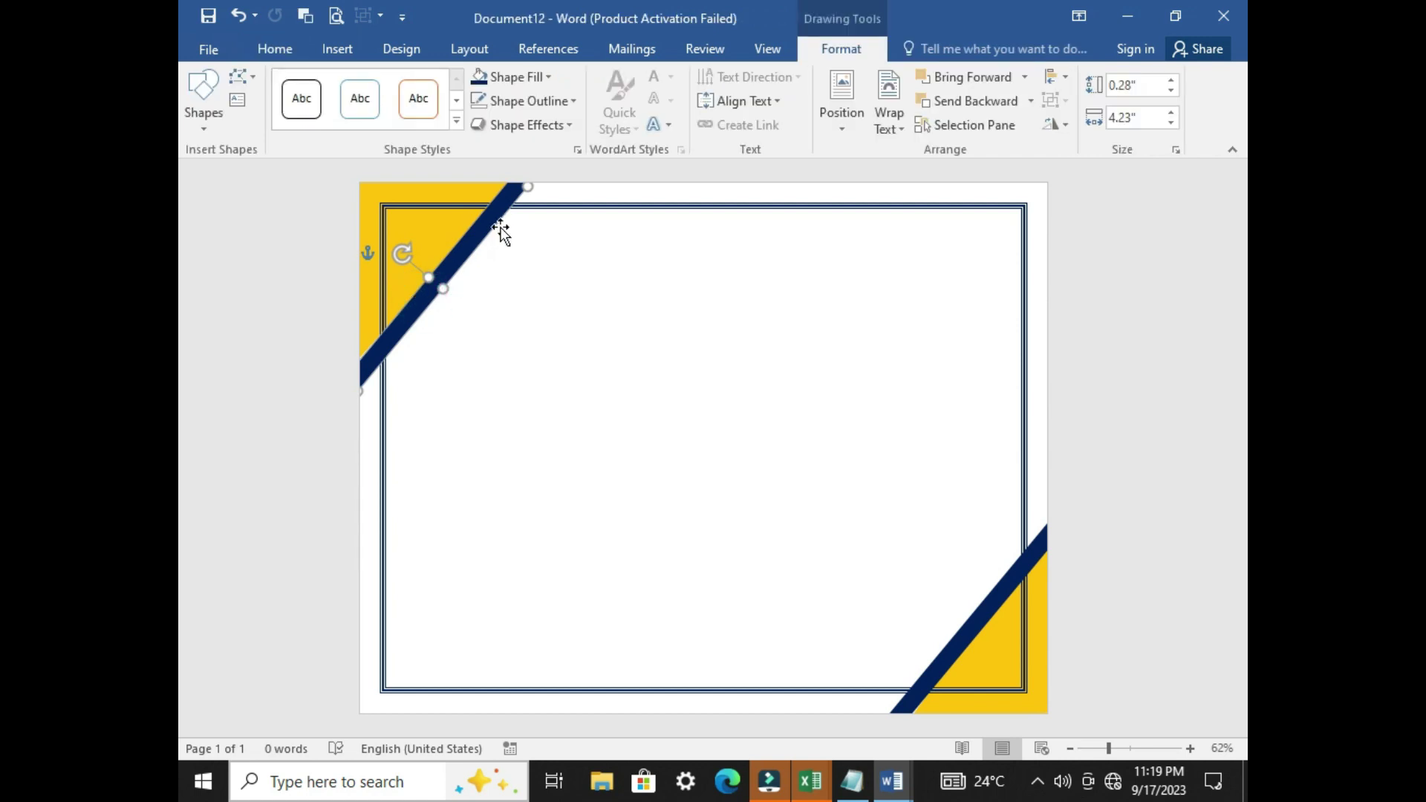
drag(534, 181, 534, 178)
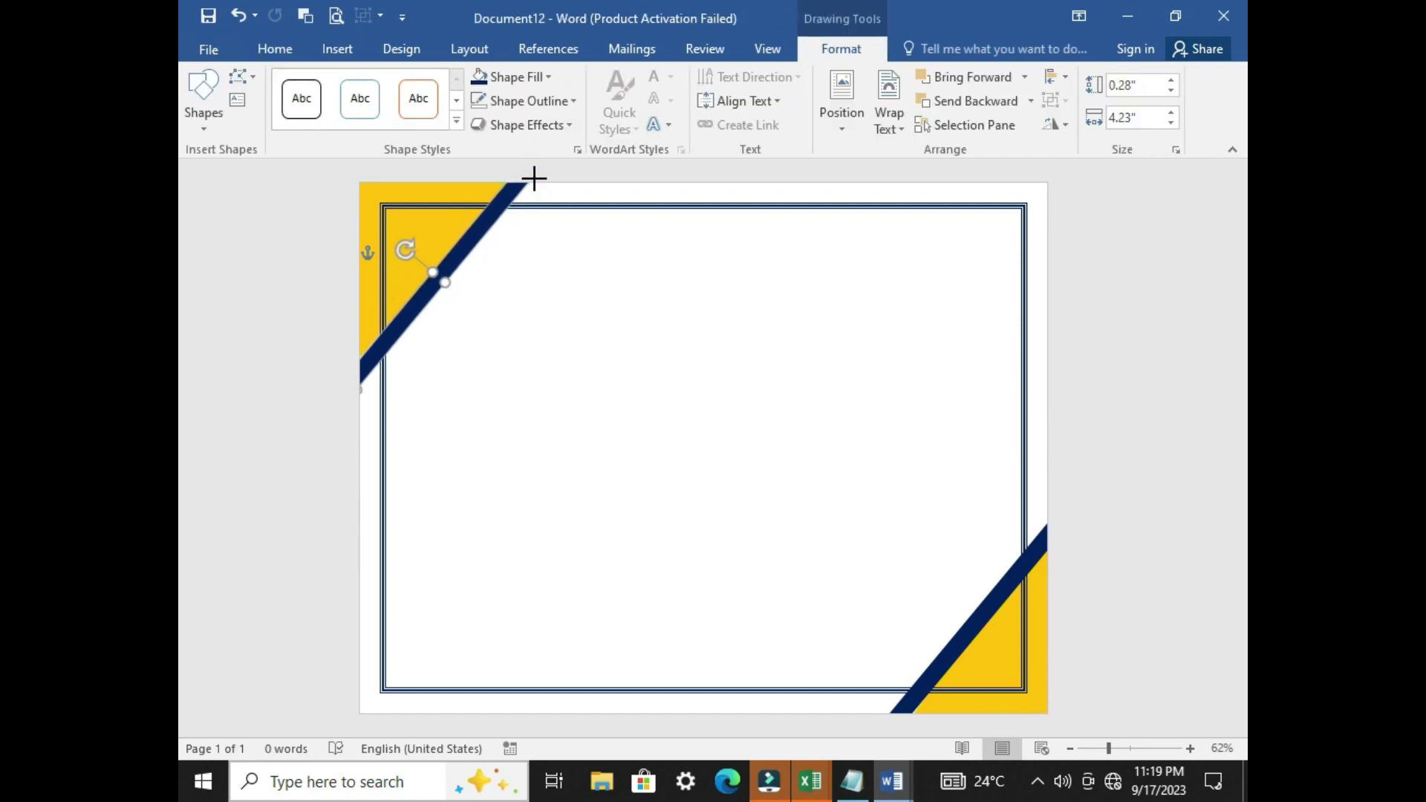
click(581, 315)
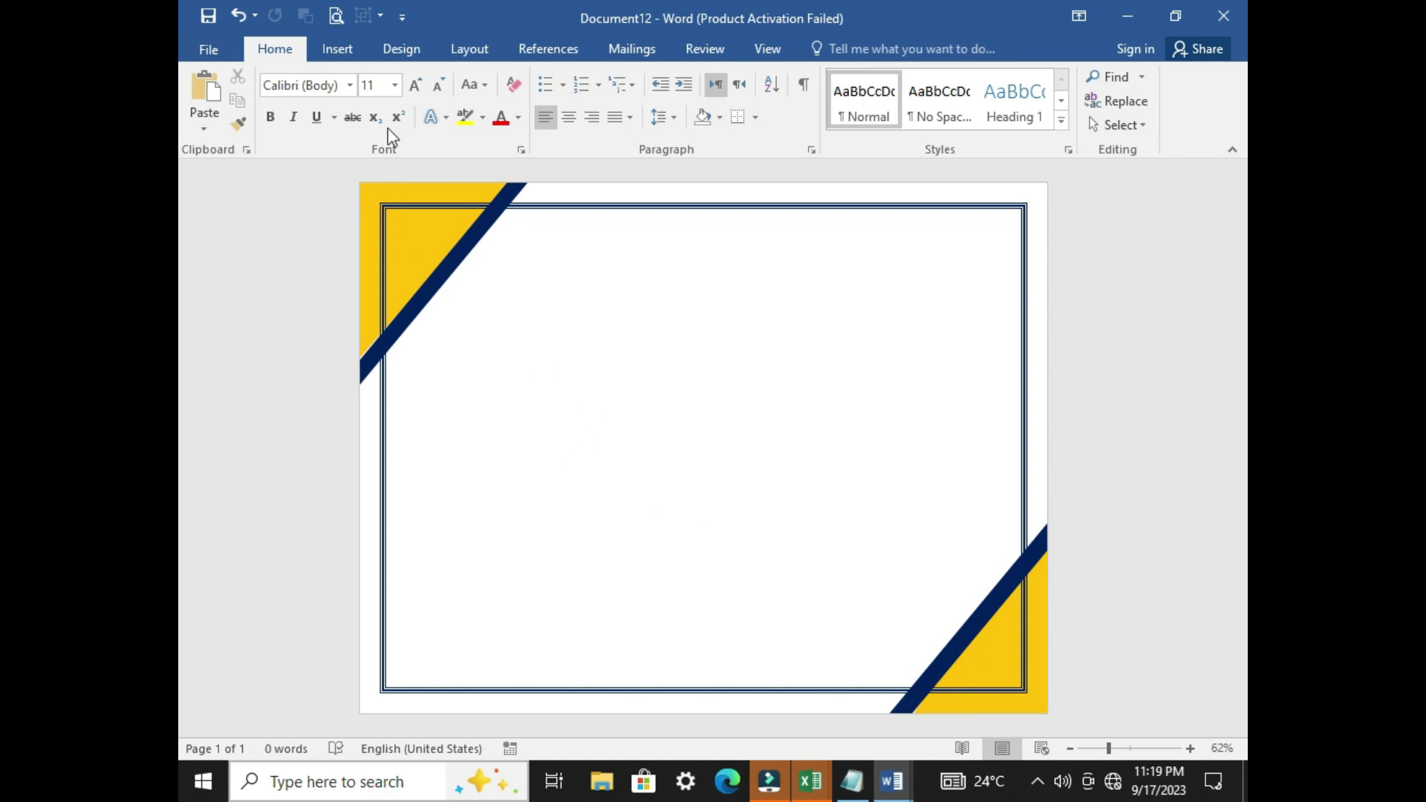
Draw a parallelogram along the bottom of the page
click(338, 50)
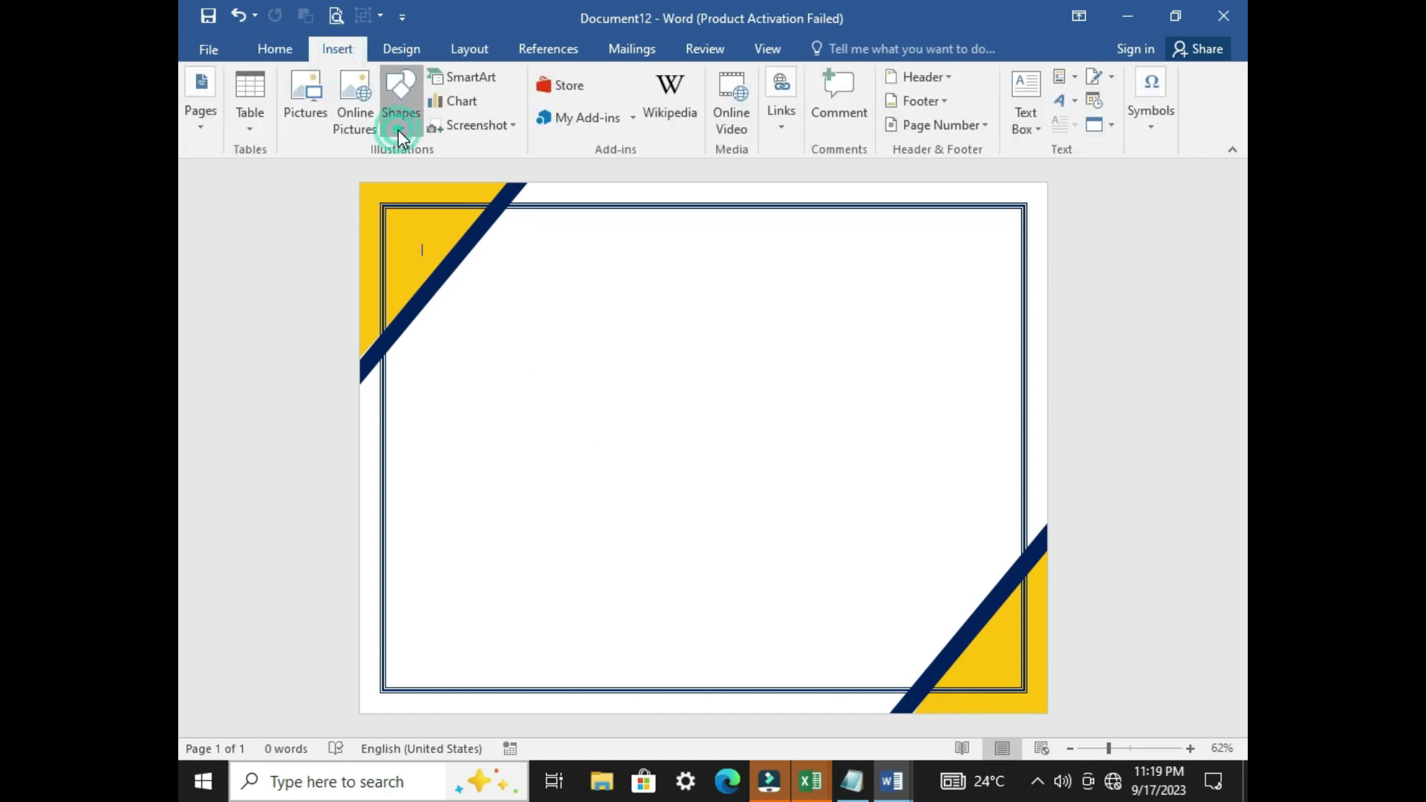
click(399, 132)
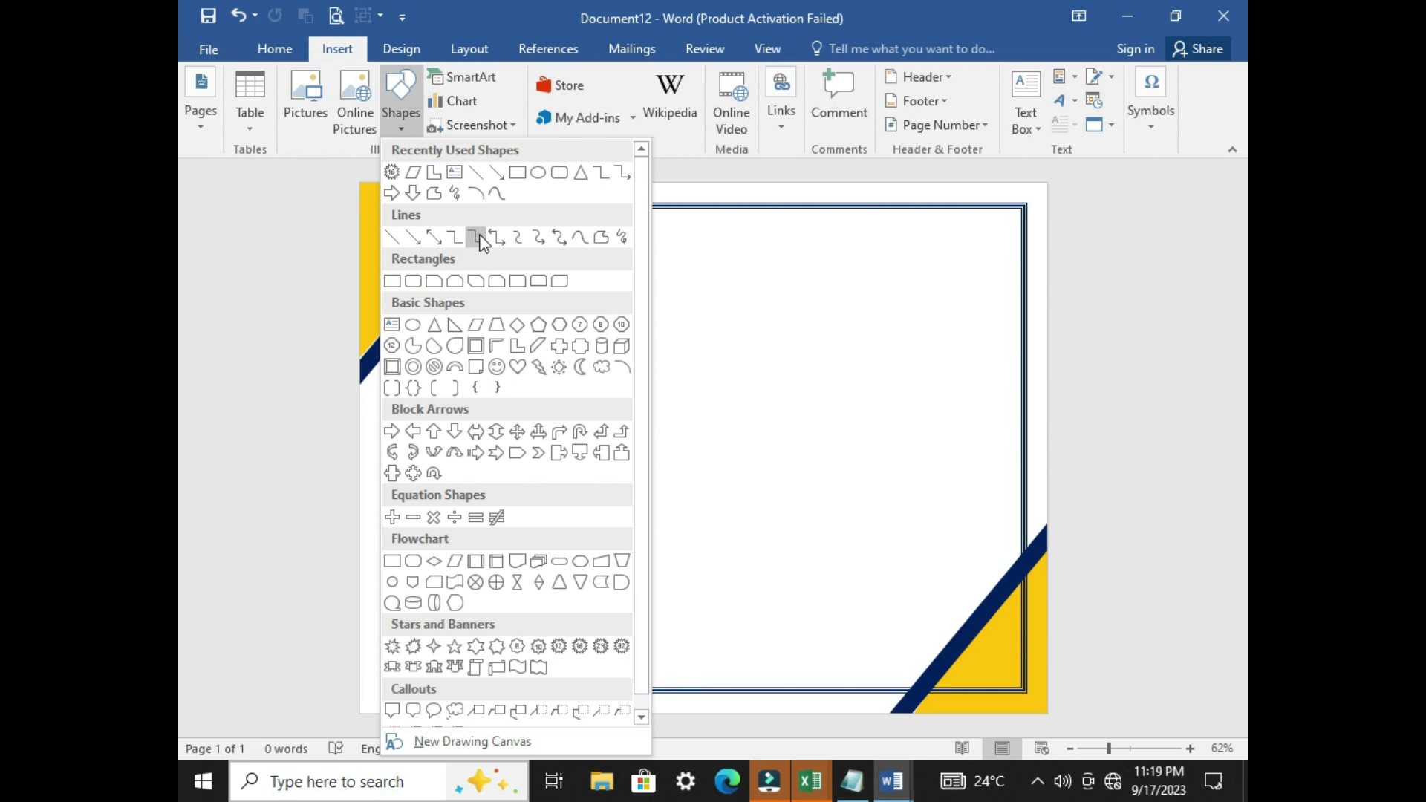
click(476, 325)
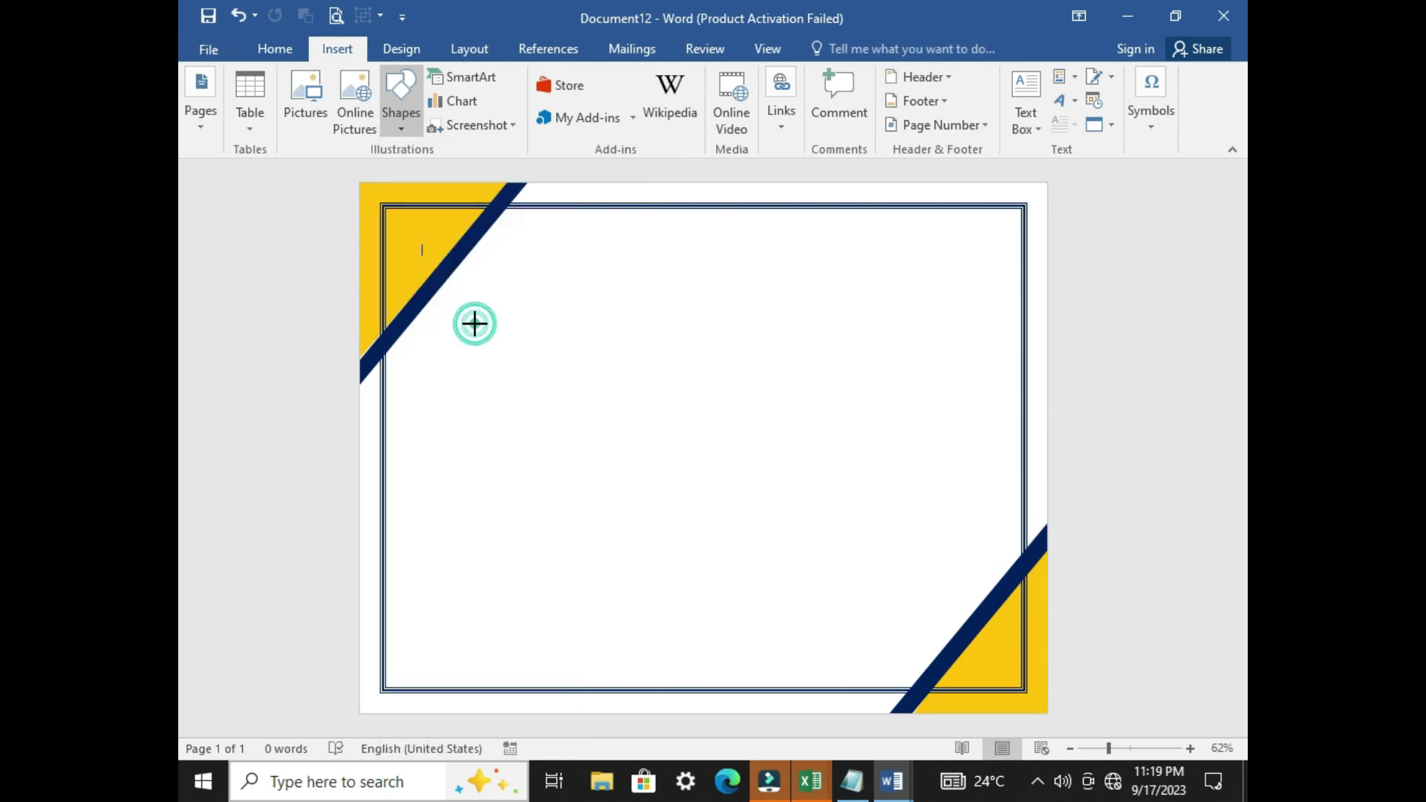
drag(460, 637, 832, 671)
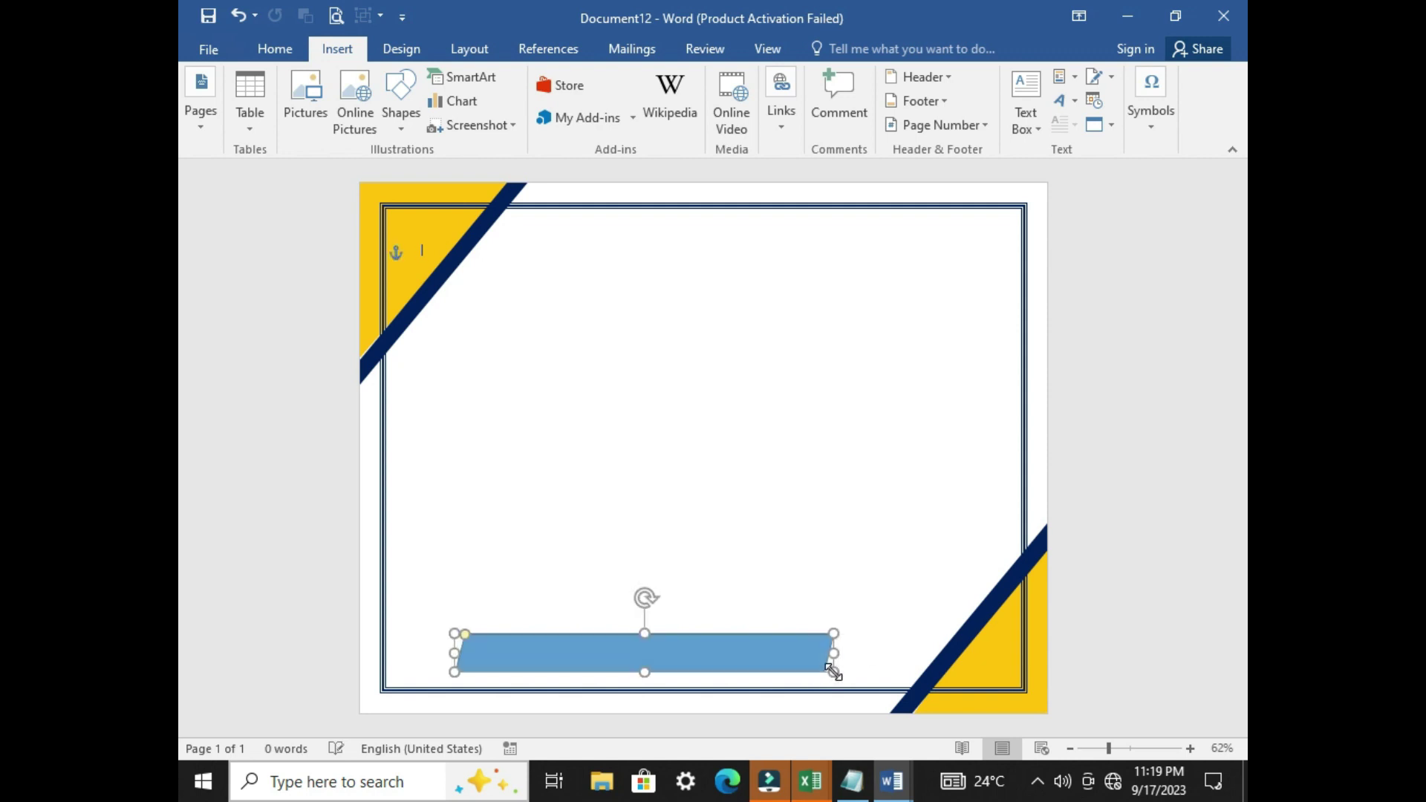
Fill the parallelogram gold, remove its outline, and make it slightly shorter
click(551, 77)
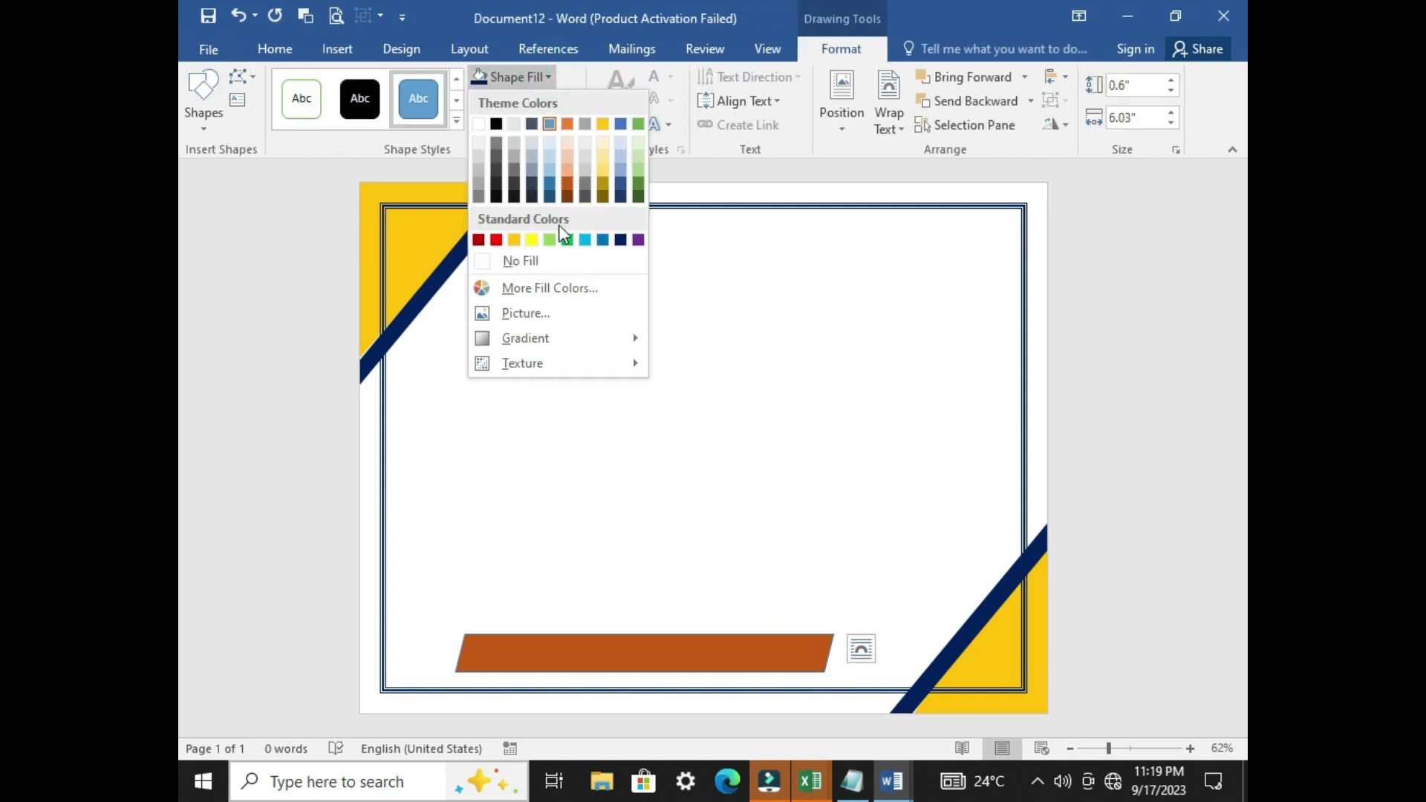
click(513, 240)
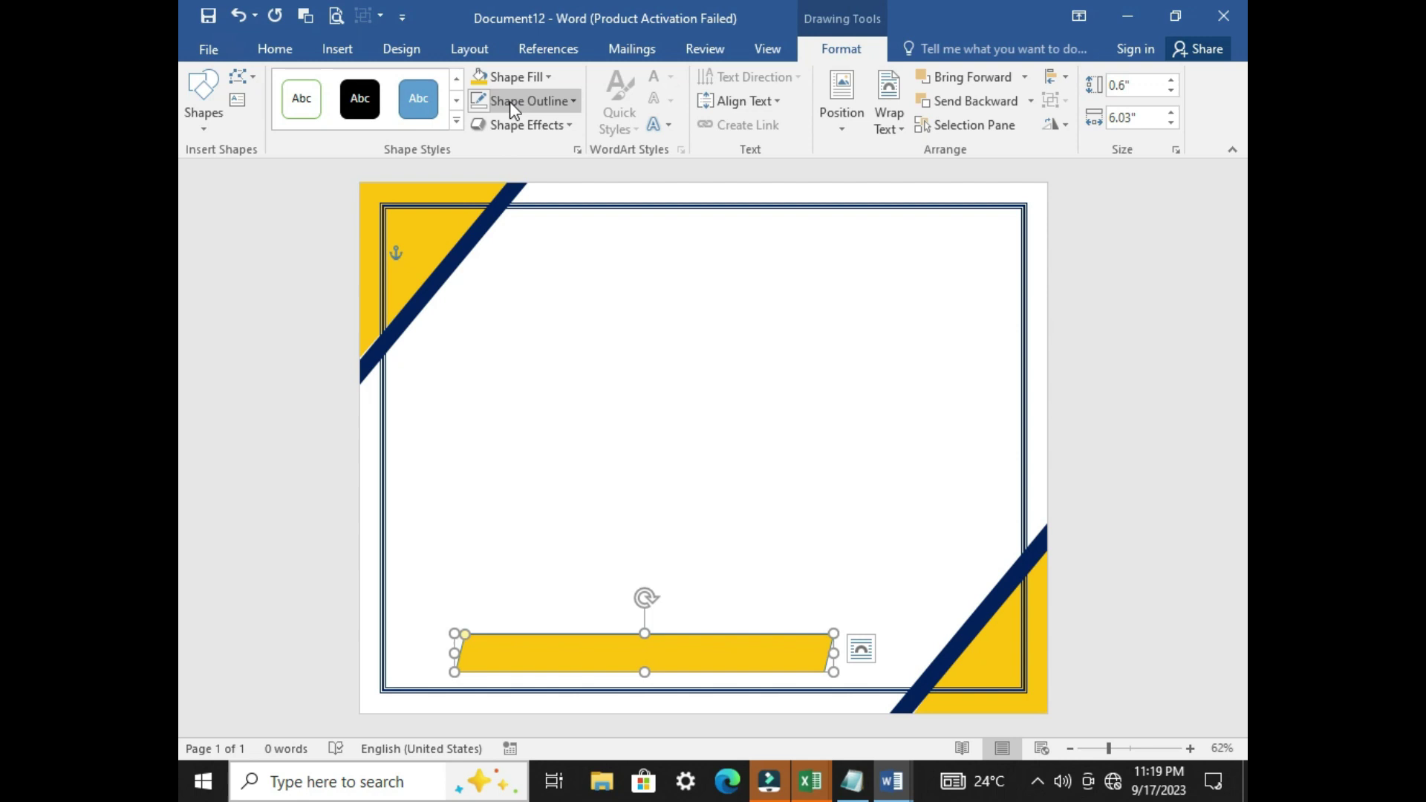
click(509, 100)
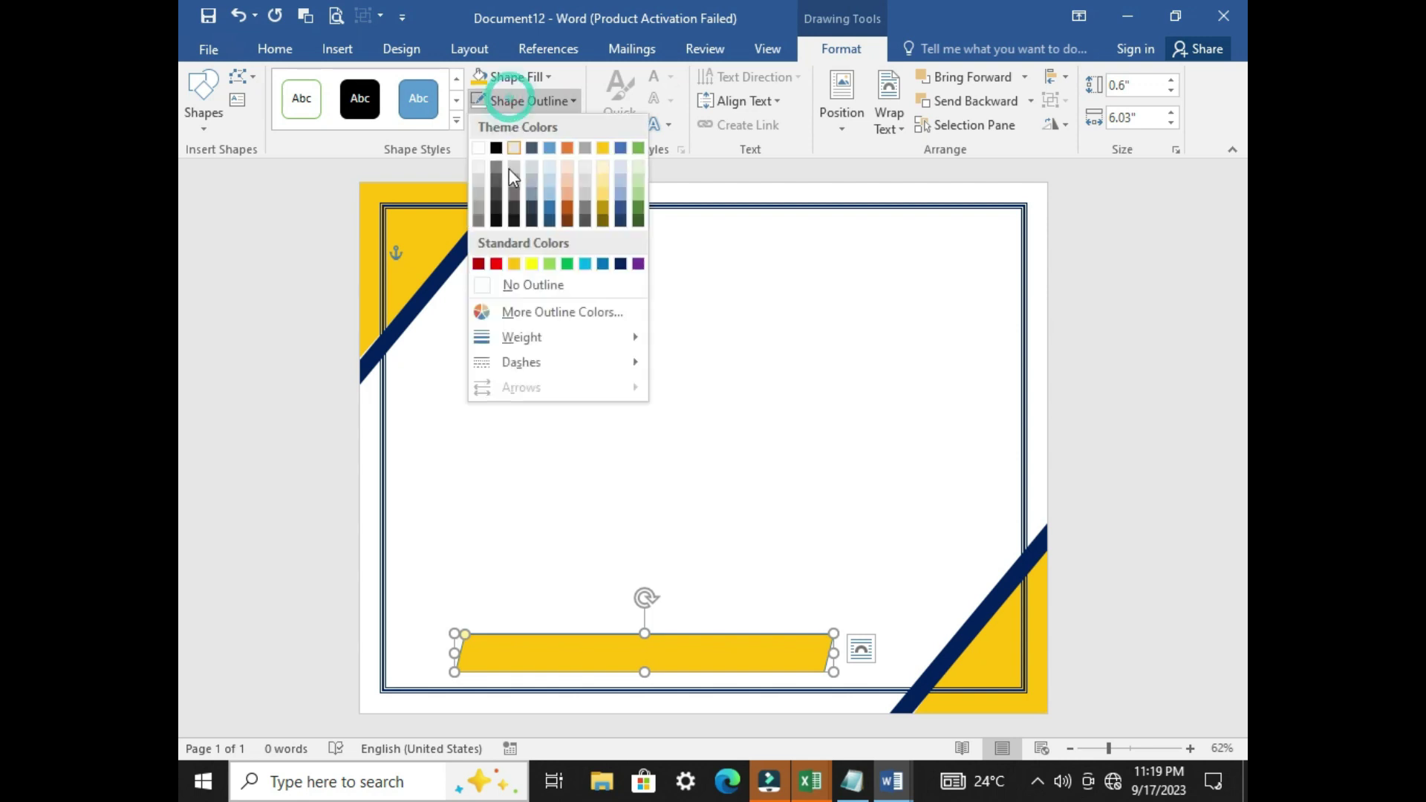
click(512, 286)
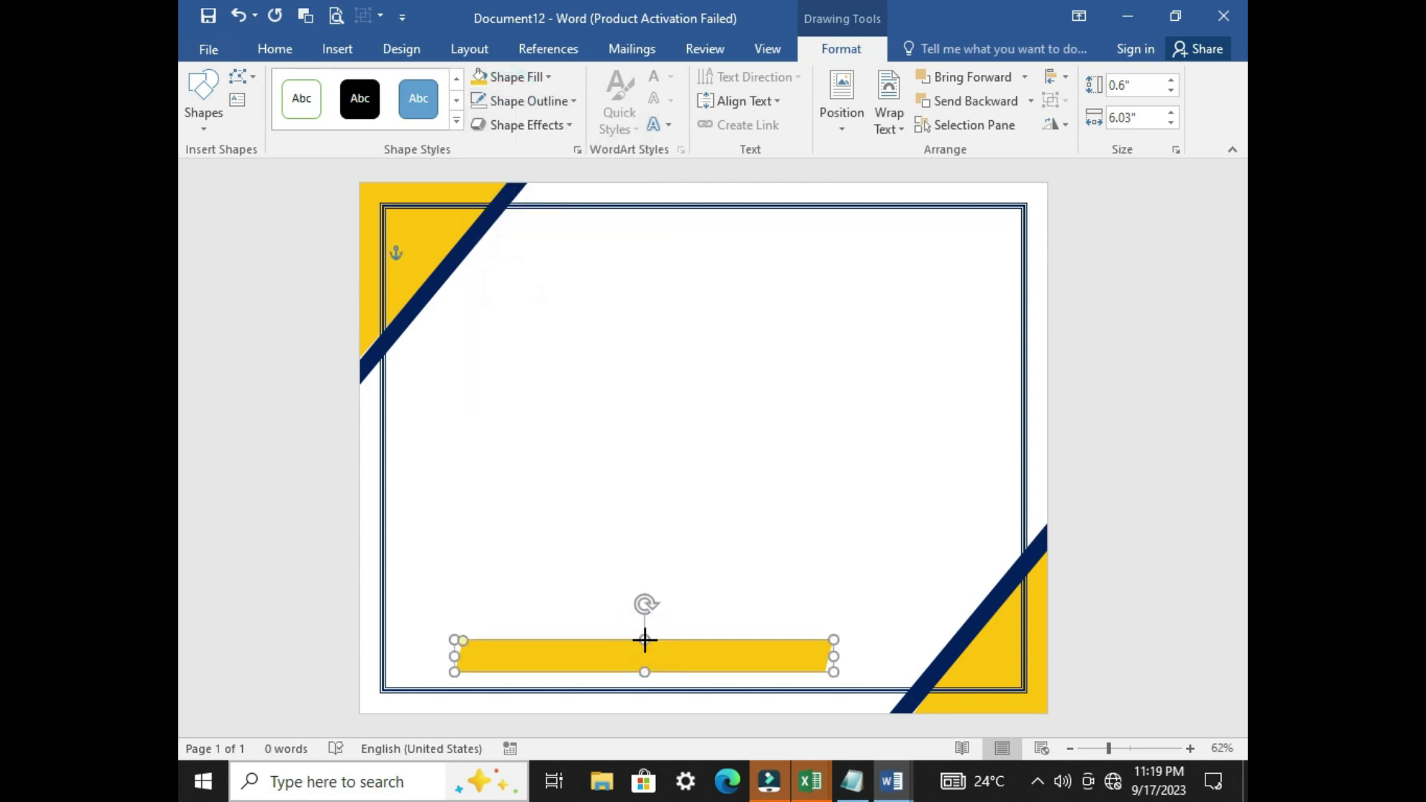
drag(644, 634, 644, 640)
click(770, 520)
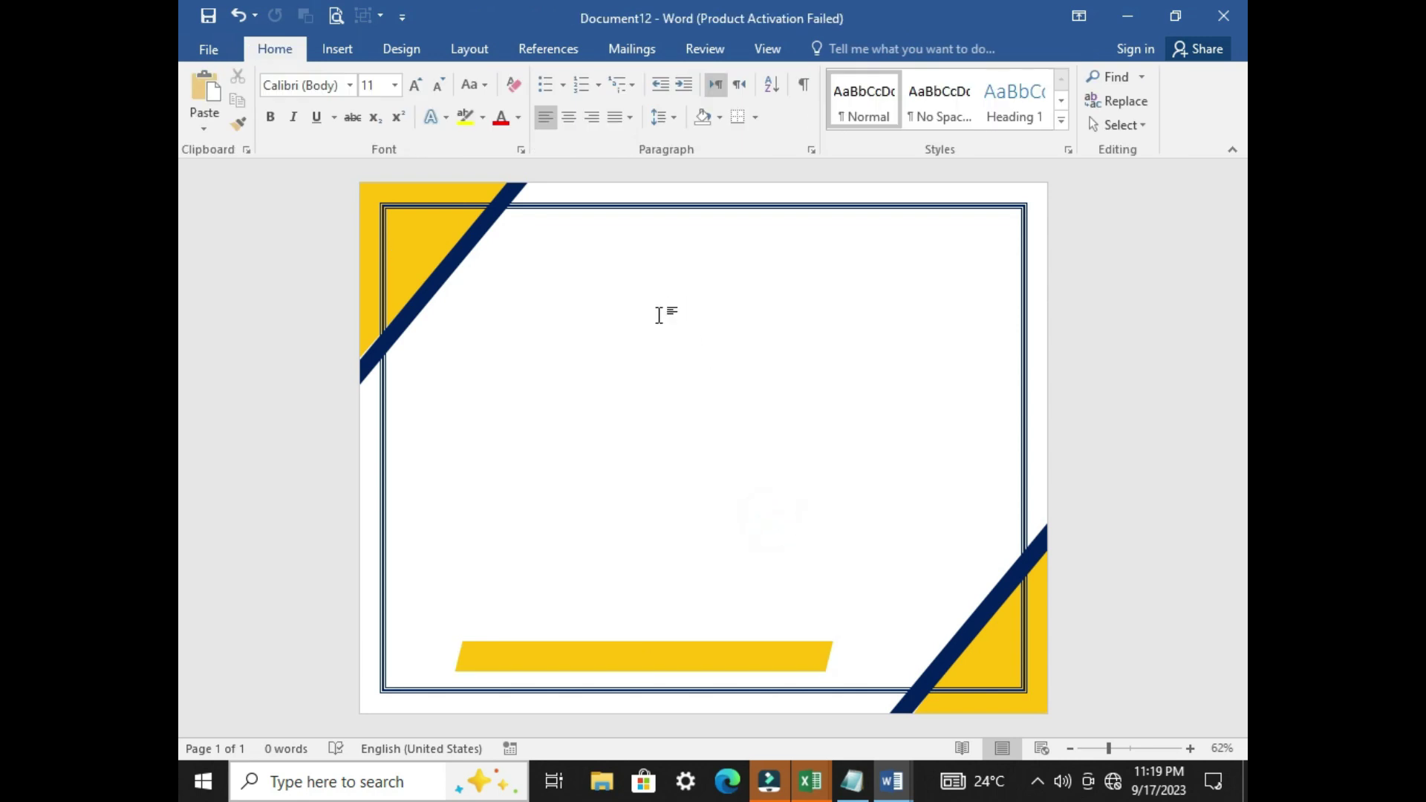
Draw a small starburst near the top-right corner of the certificate
click(360, 48)
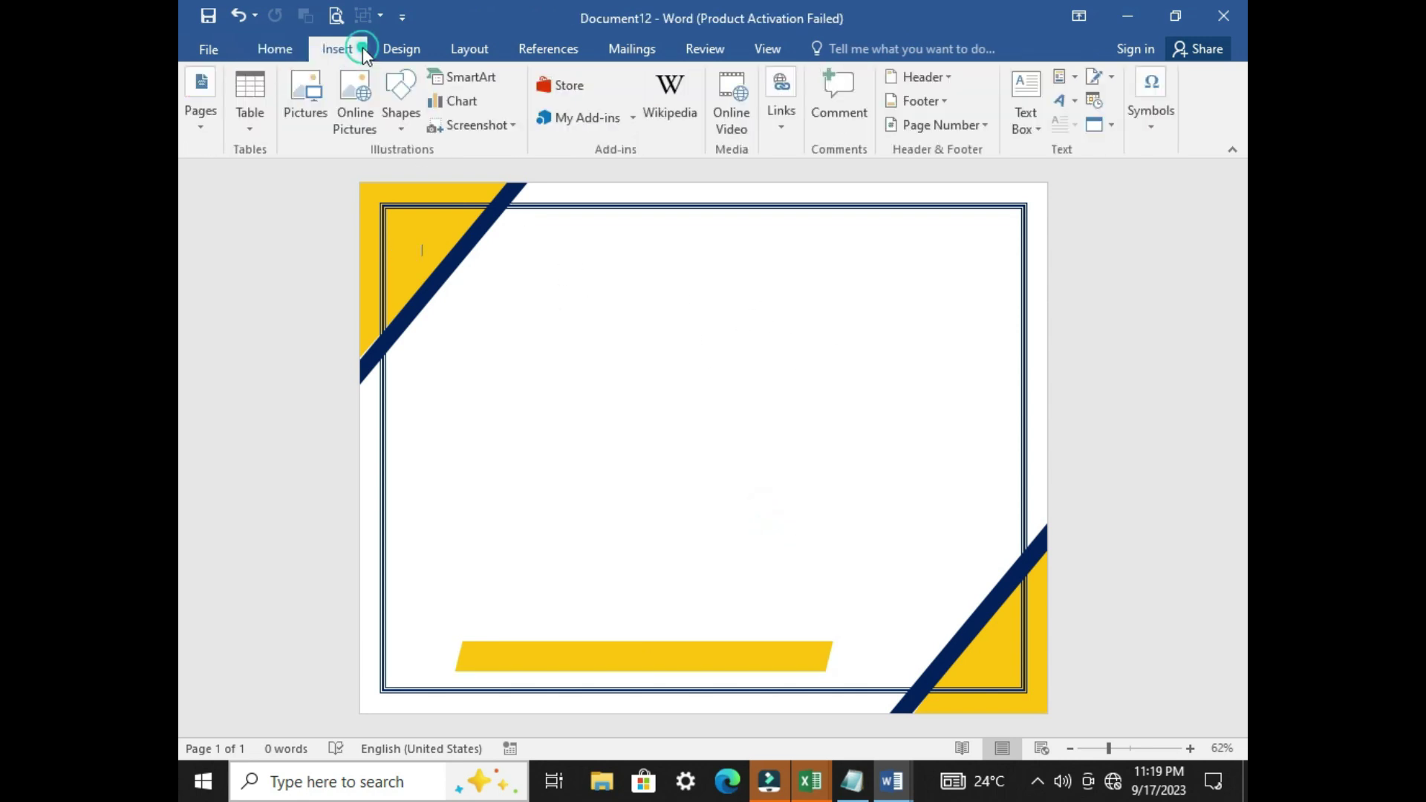
click(395, 129)
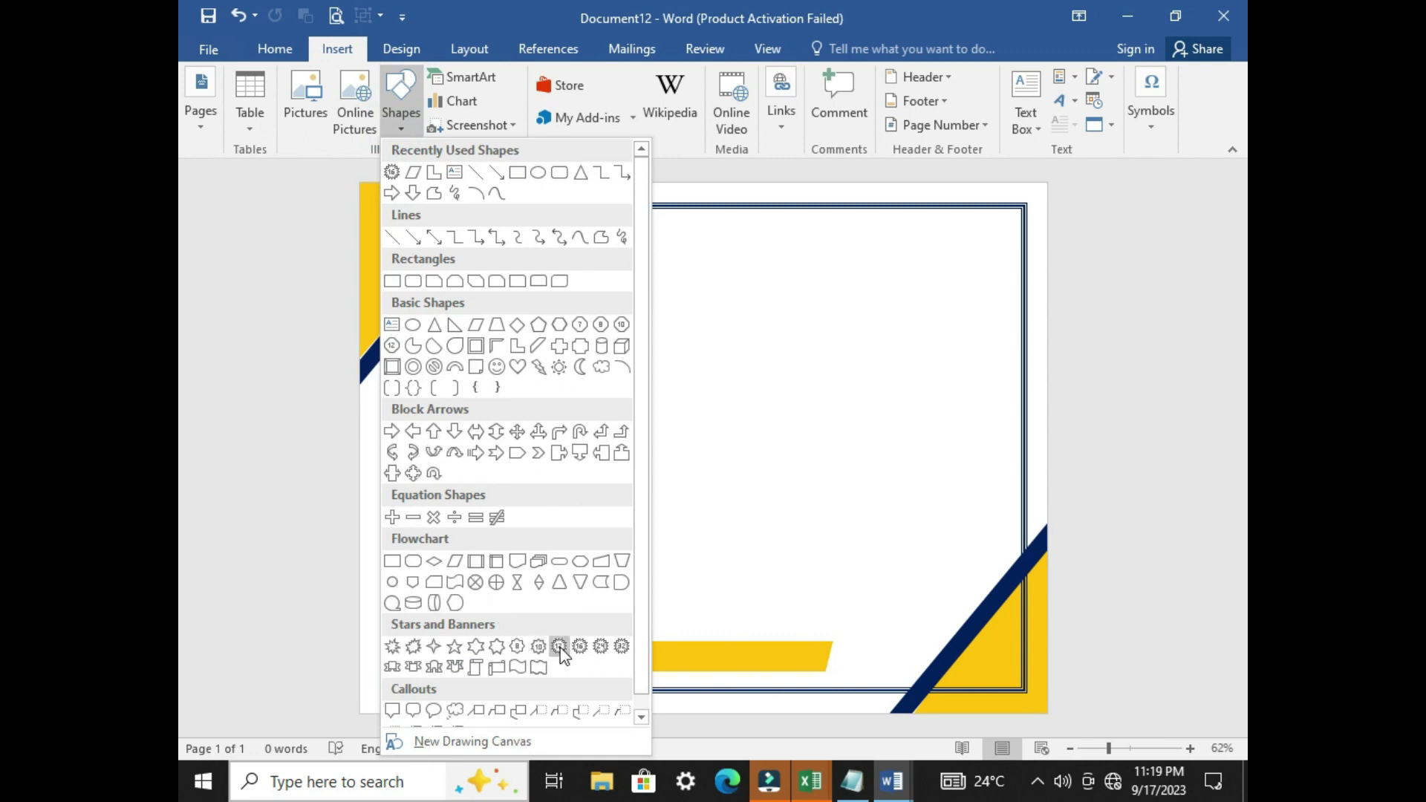
click(580, 645)
drag(919, 226, 967, 288)
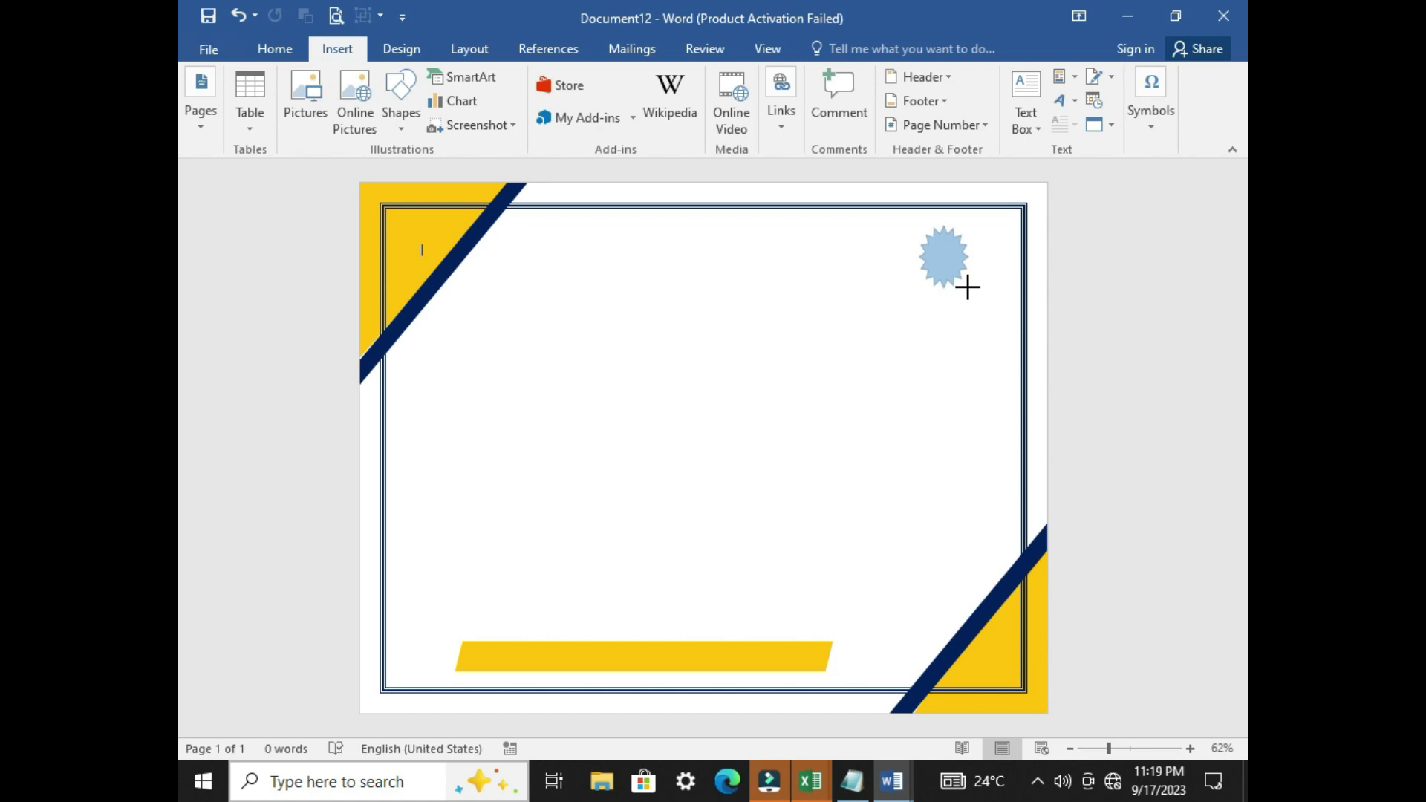
drag(939, 256, 964, 260)
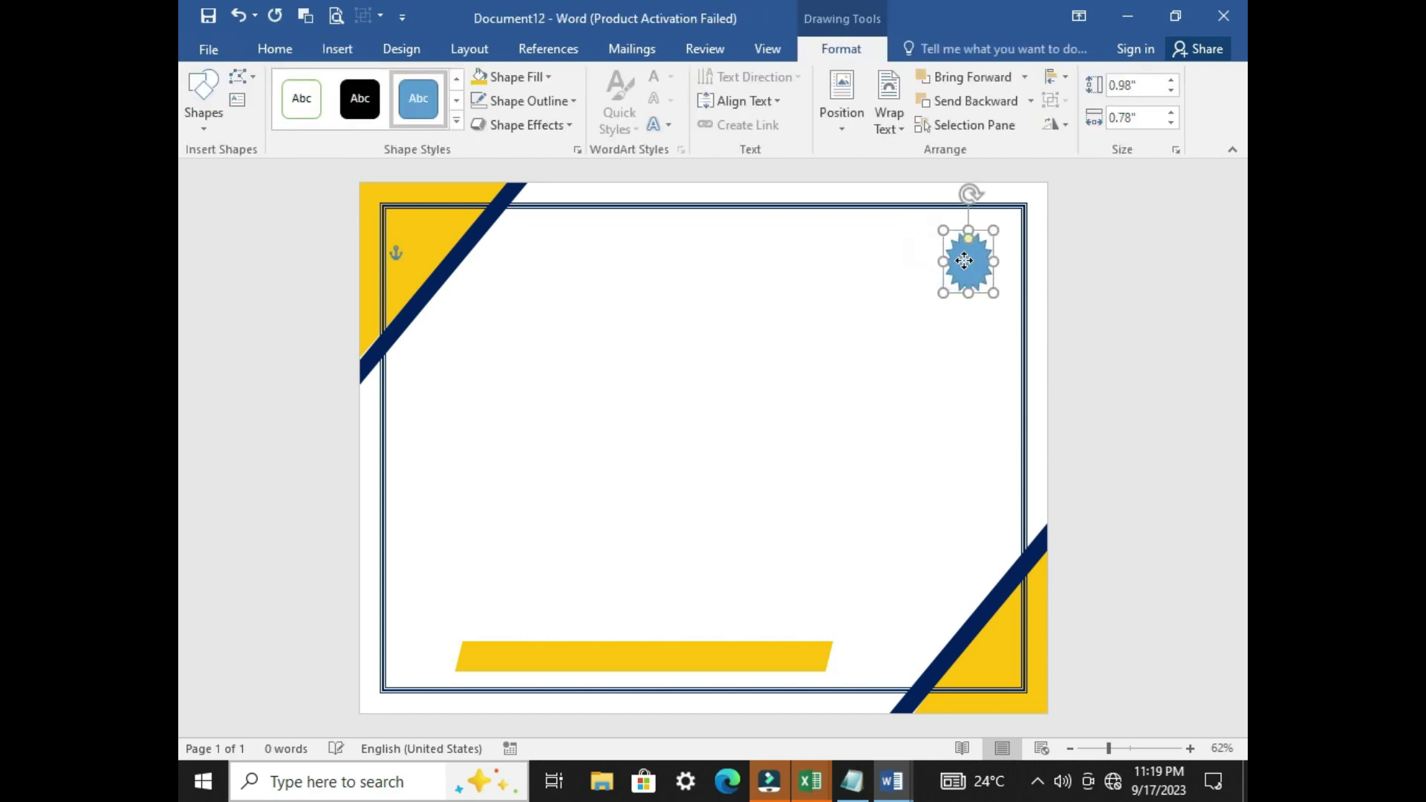
Fill the starburst grey and remove its outline
click(548, 76)
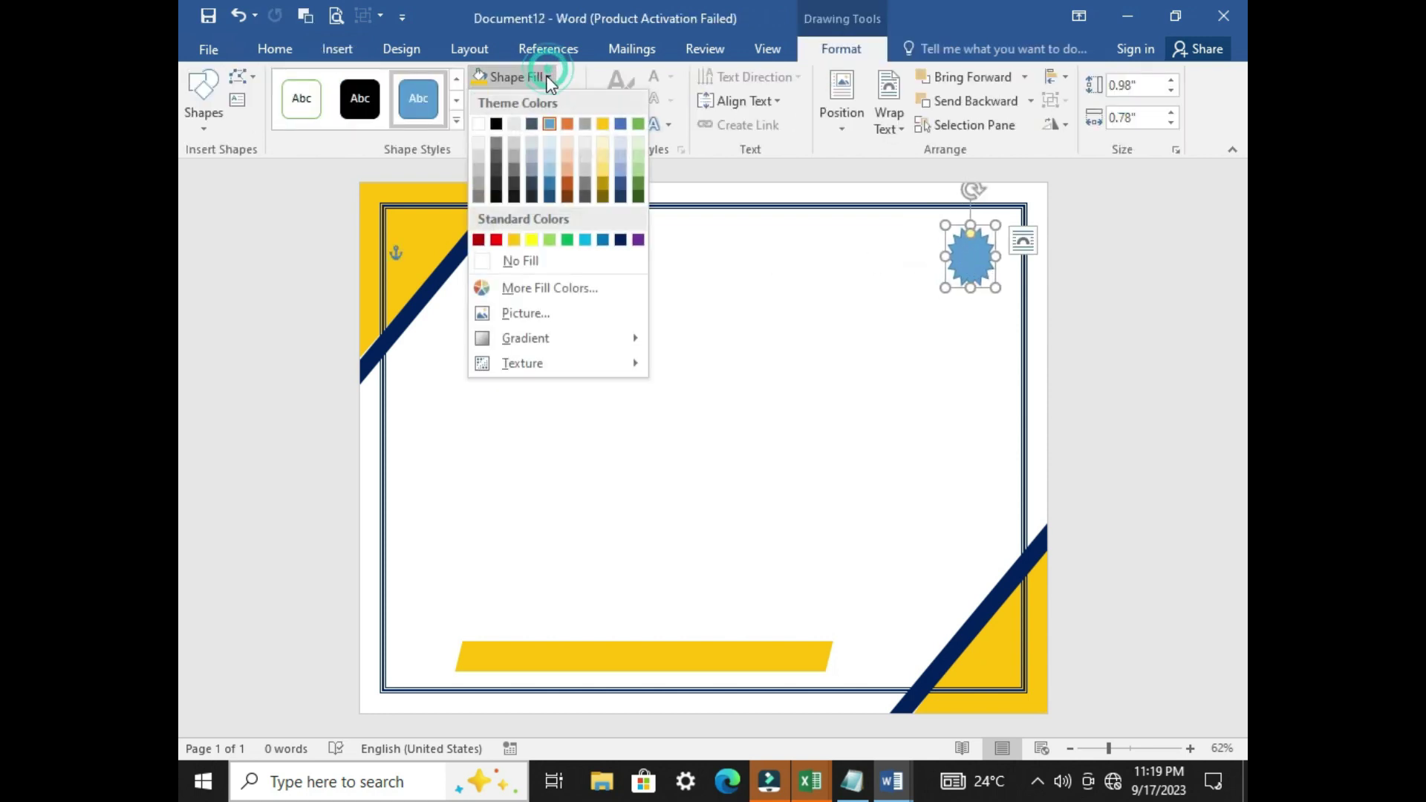
click(479, 182)
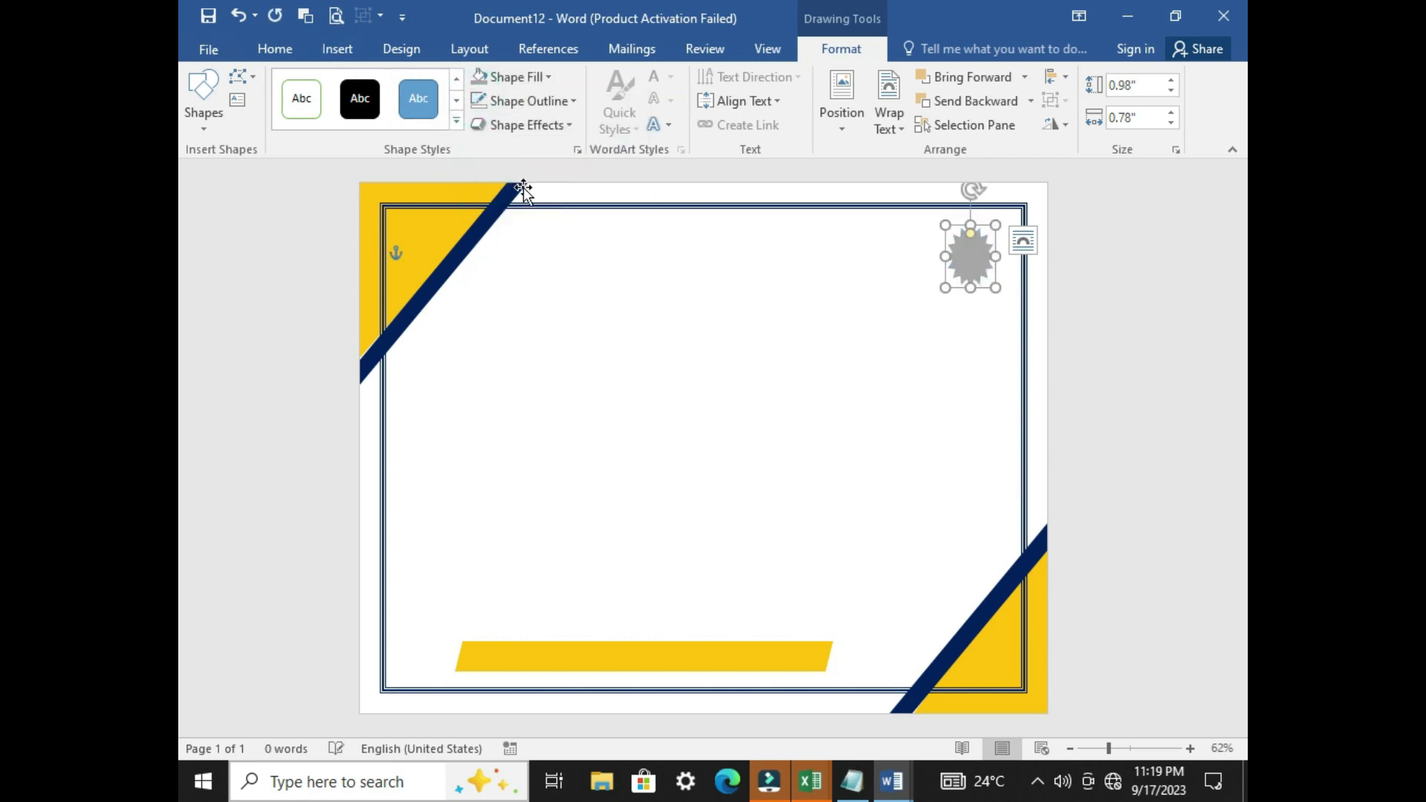
click(529, 100)
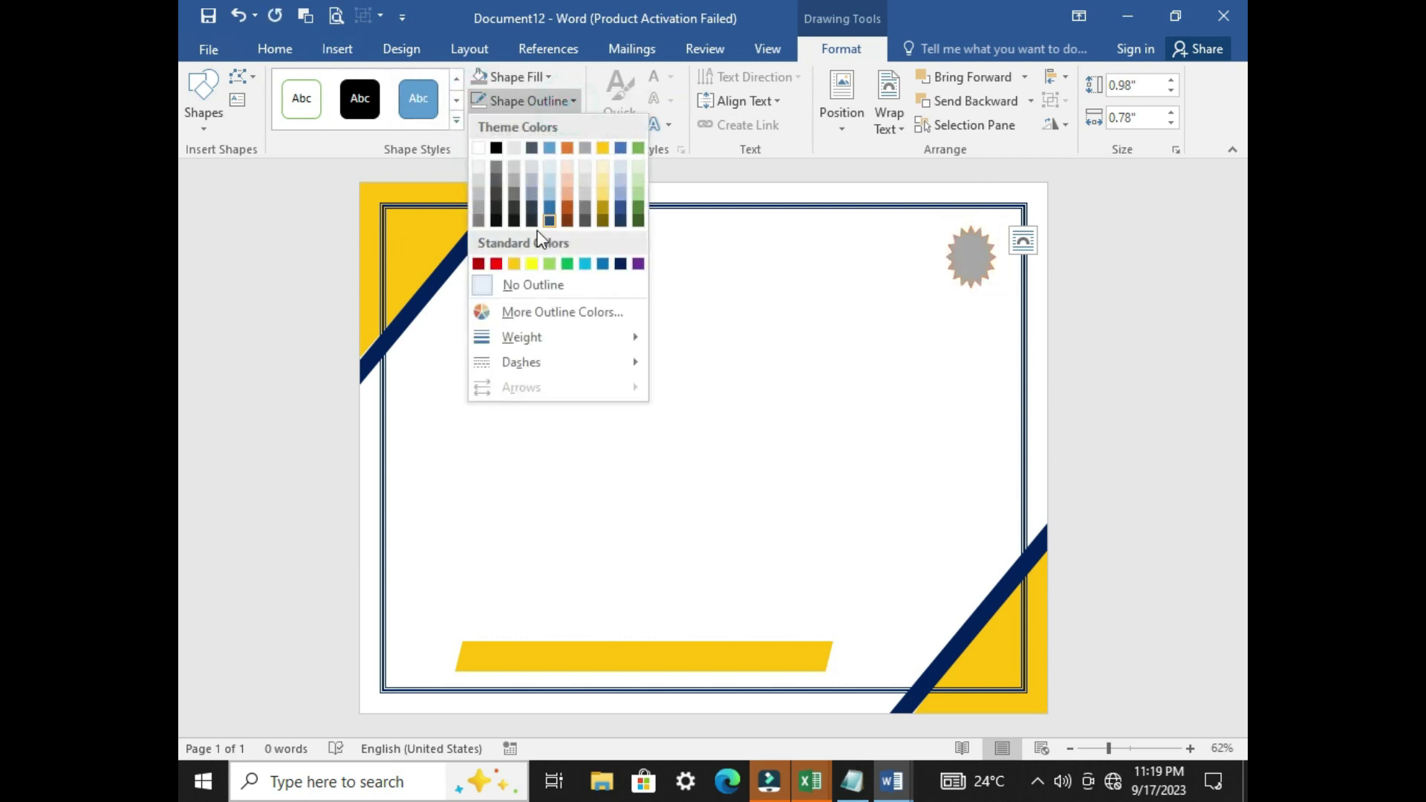
click(516, 285)
Draw a small oval and centre it over the grey starburst with arrow-key nudges
click(337, 49)
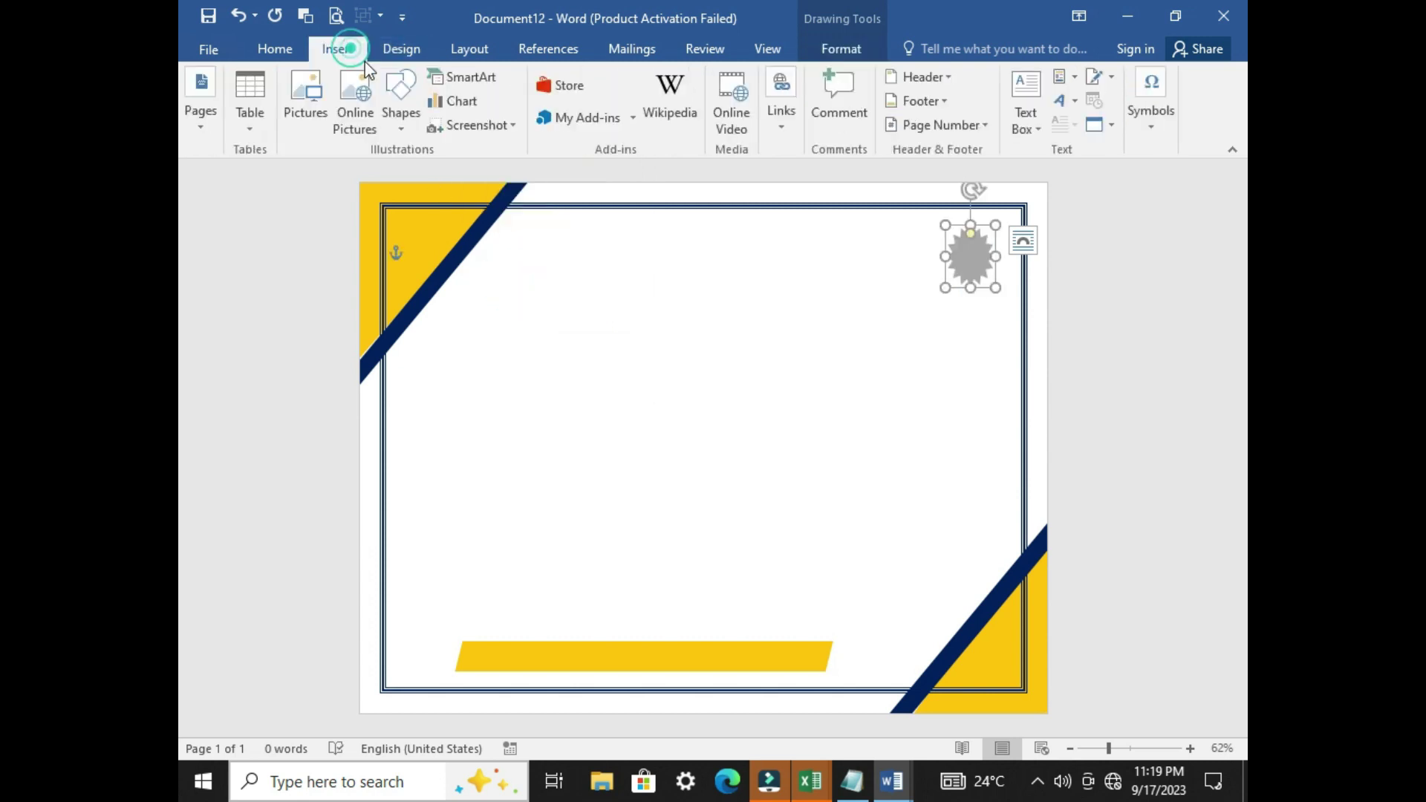
click(404, 130)
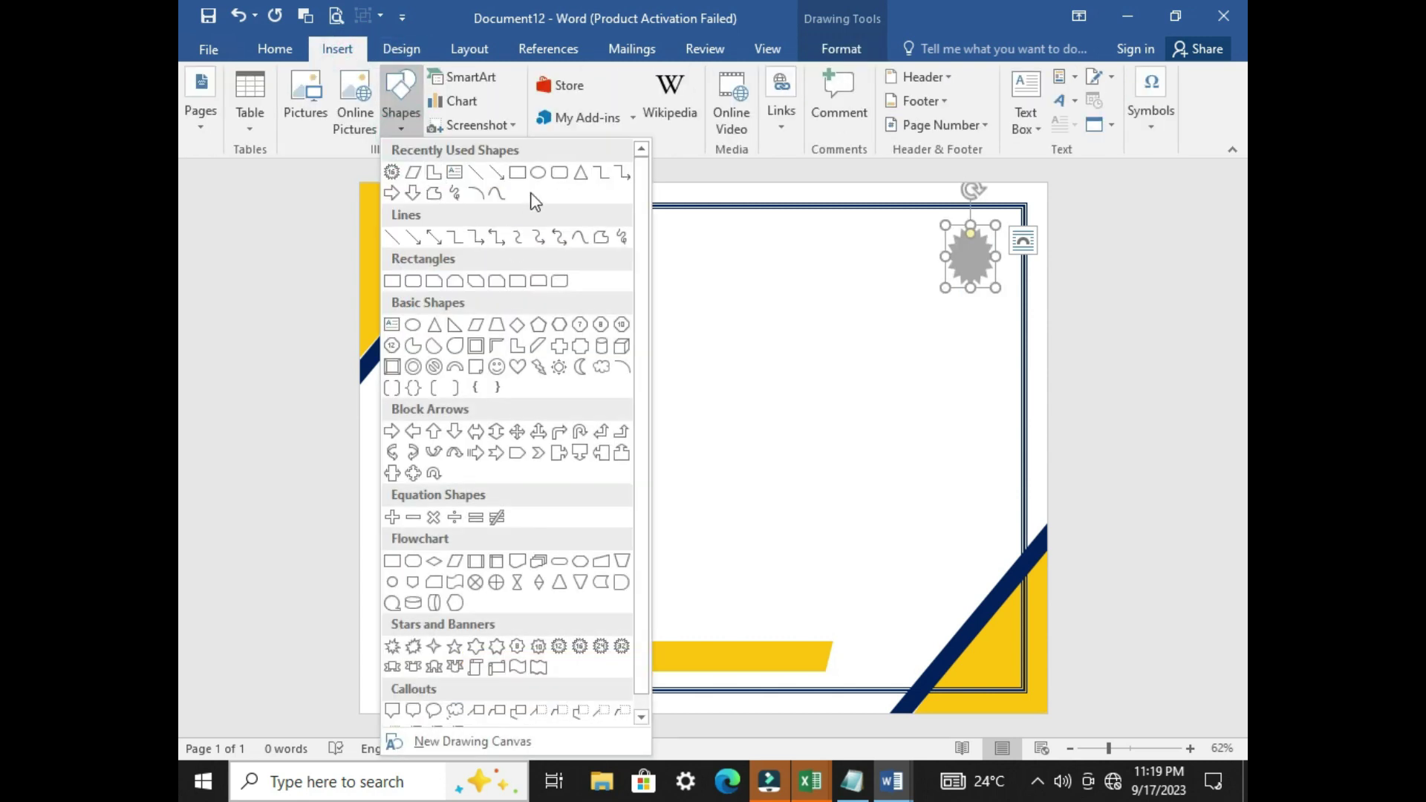
click(413, 327)
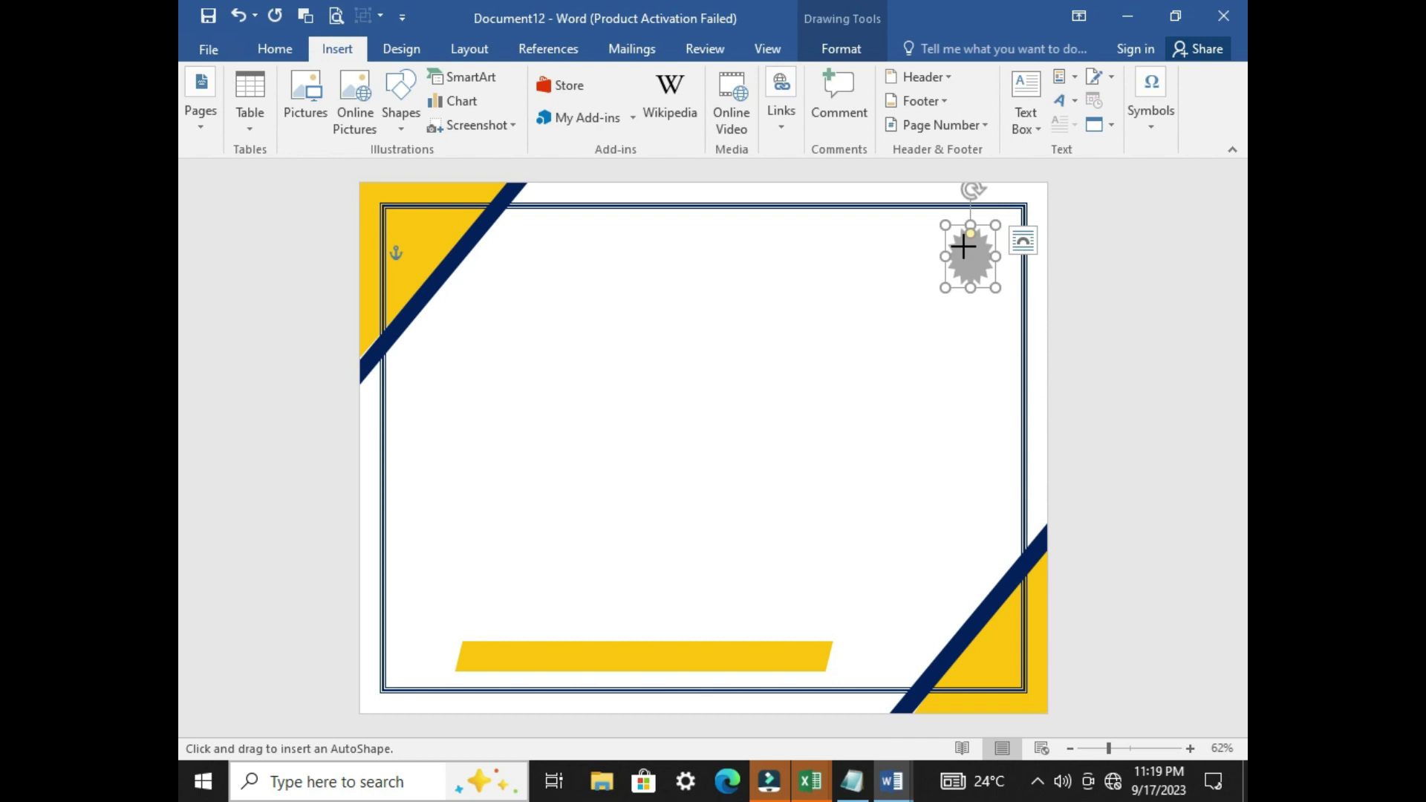
drag(963, 246, 973, 266)
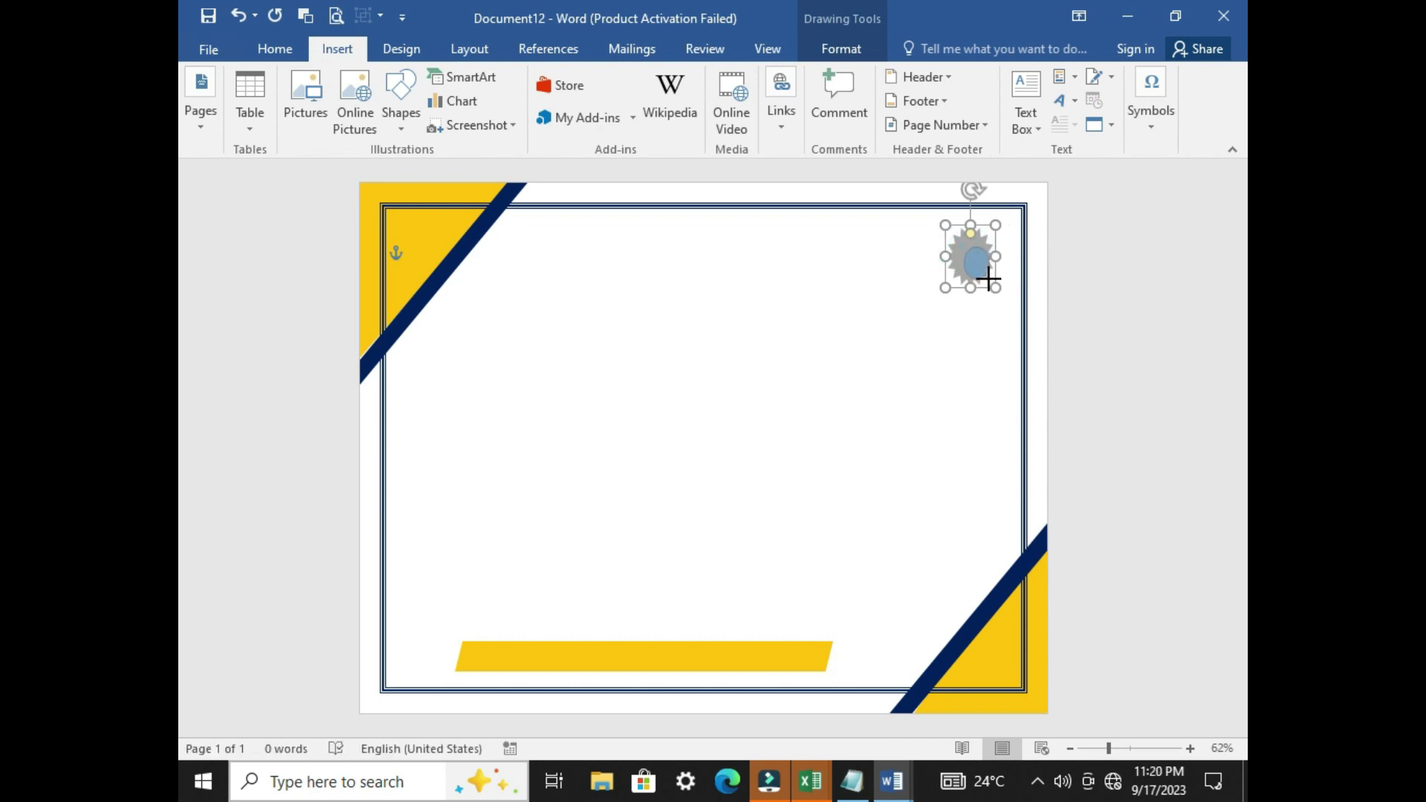
drag(988, 283, 990, 281)
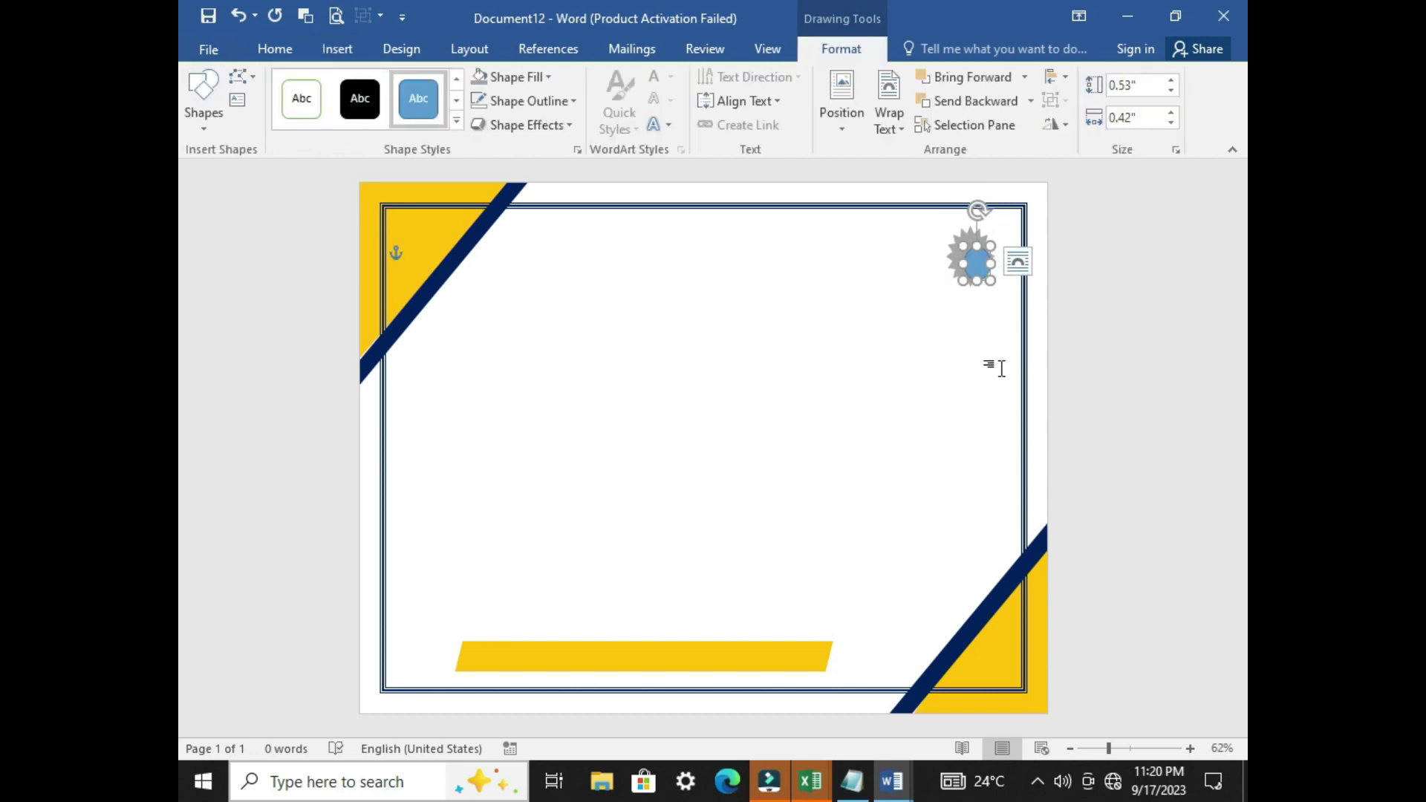
key(Left)
key(Left)
key(Up)
key(Up)
key(Up)
key(Up)
key(Up)
key(Up)
key(Left)
key(Left)
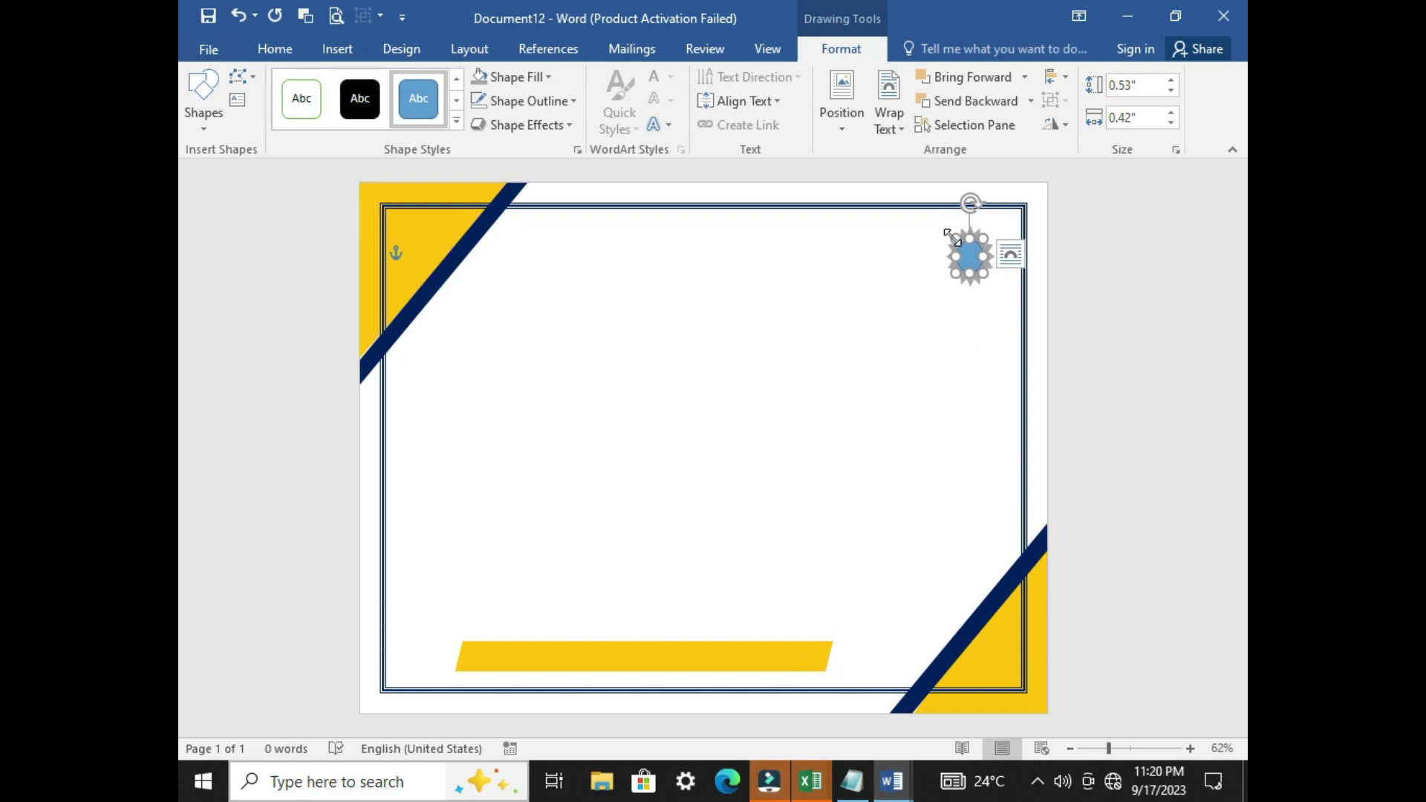
Fill the oval white and remove its outline
click(549, 78)
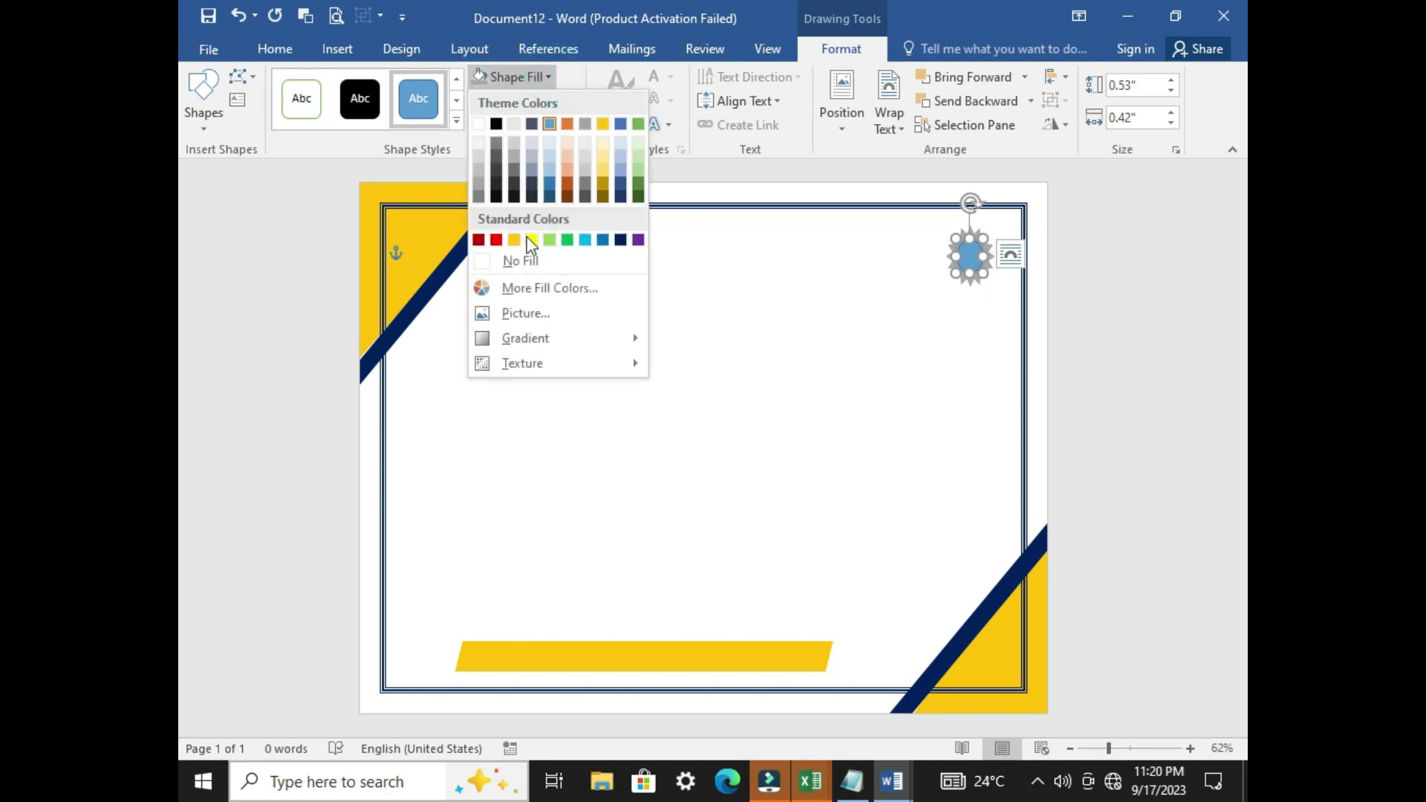
click(483, 126)
click(559, 102)
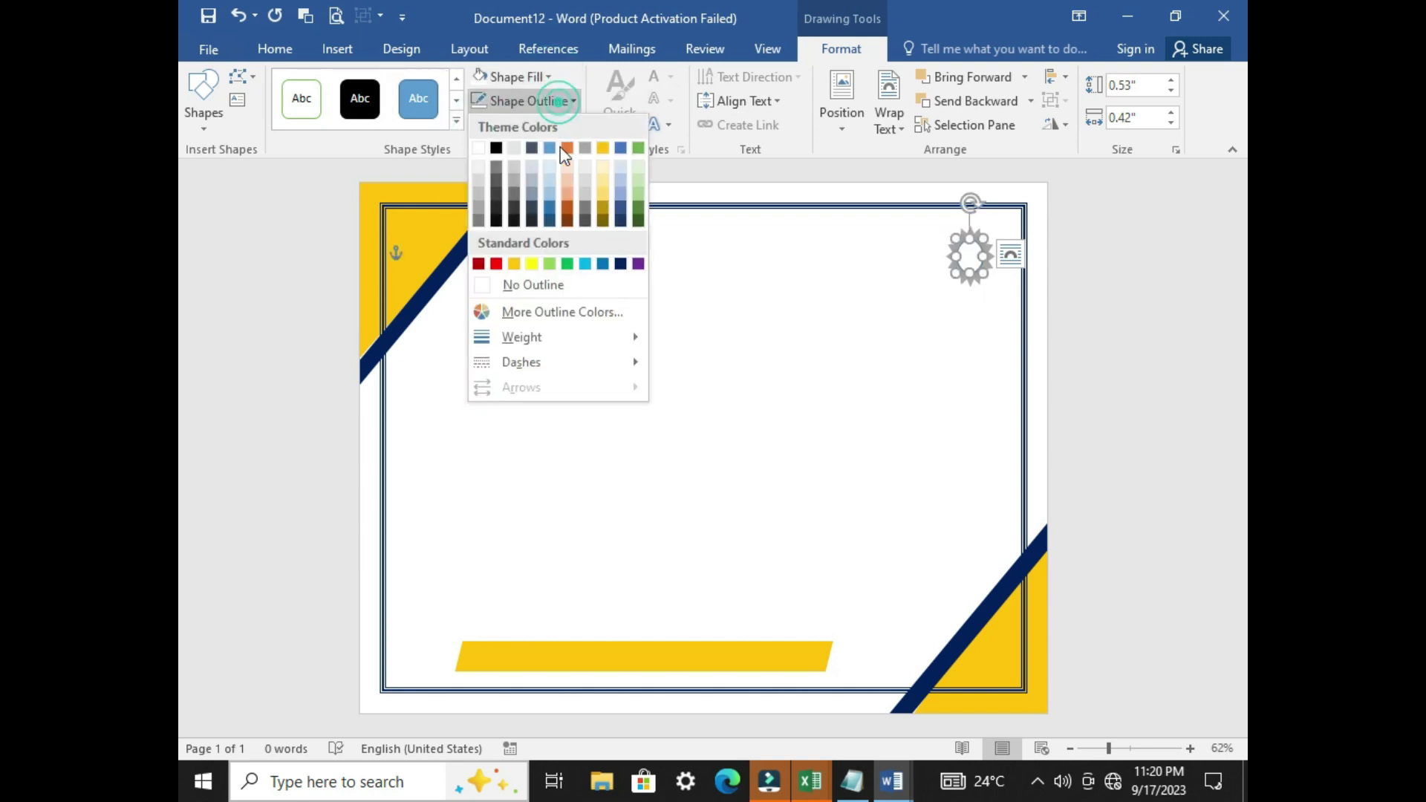
click(514, 287)
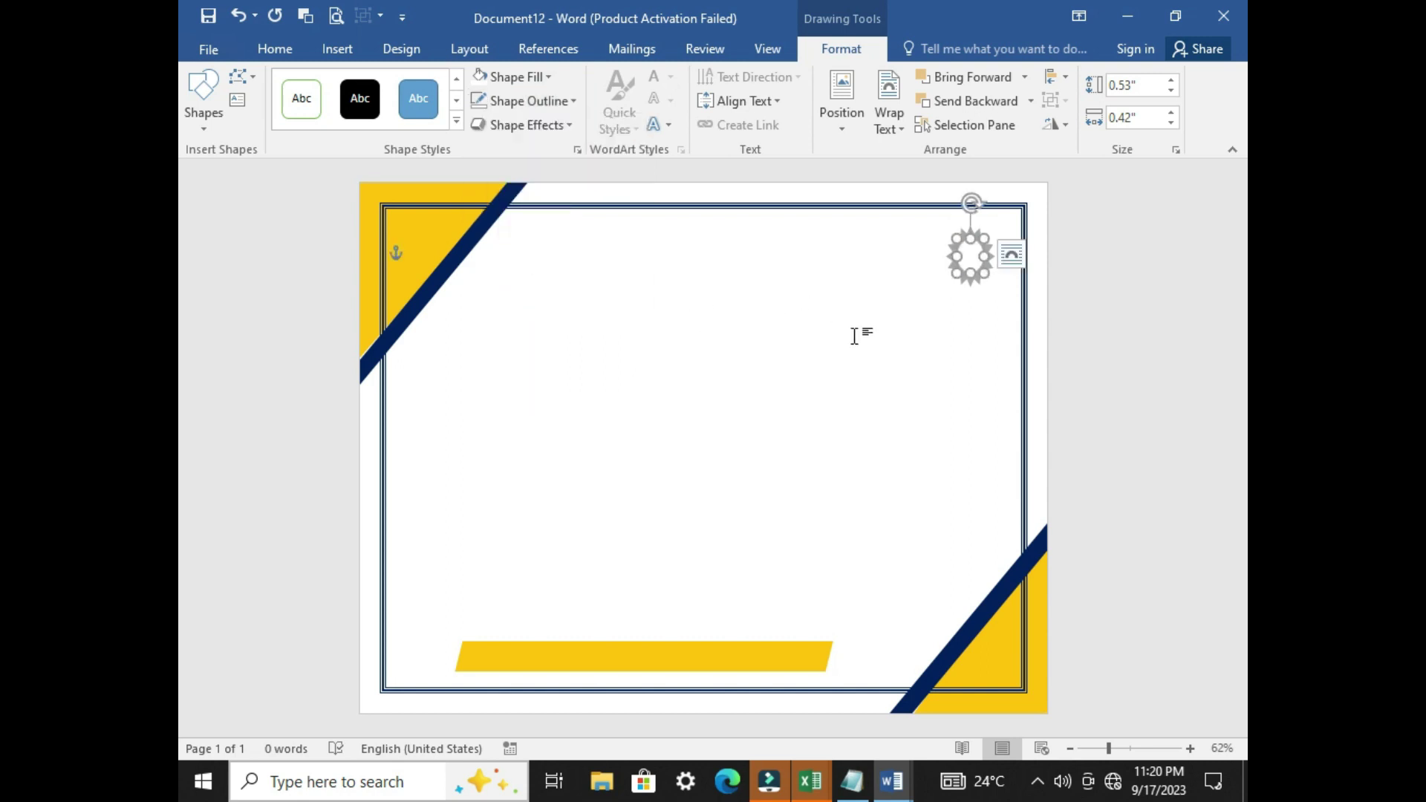
click(939, 343)
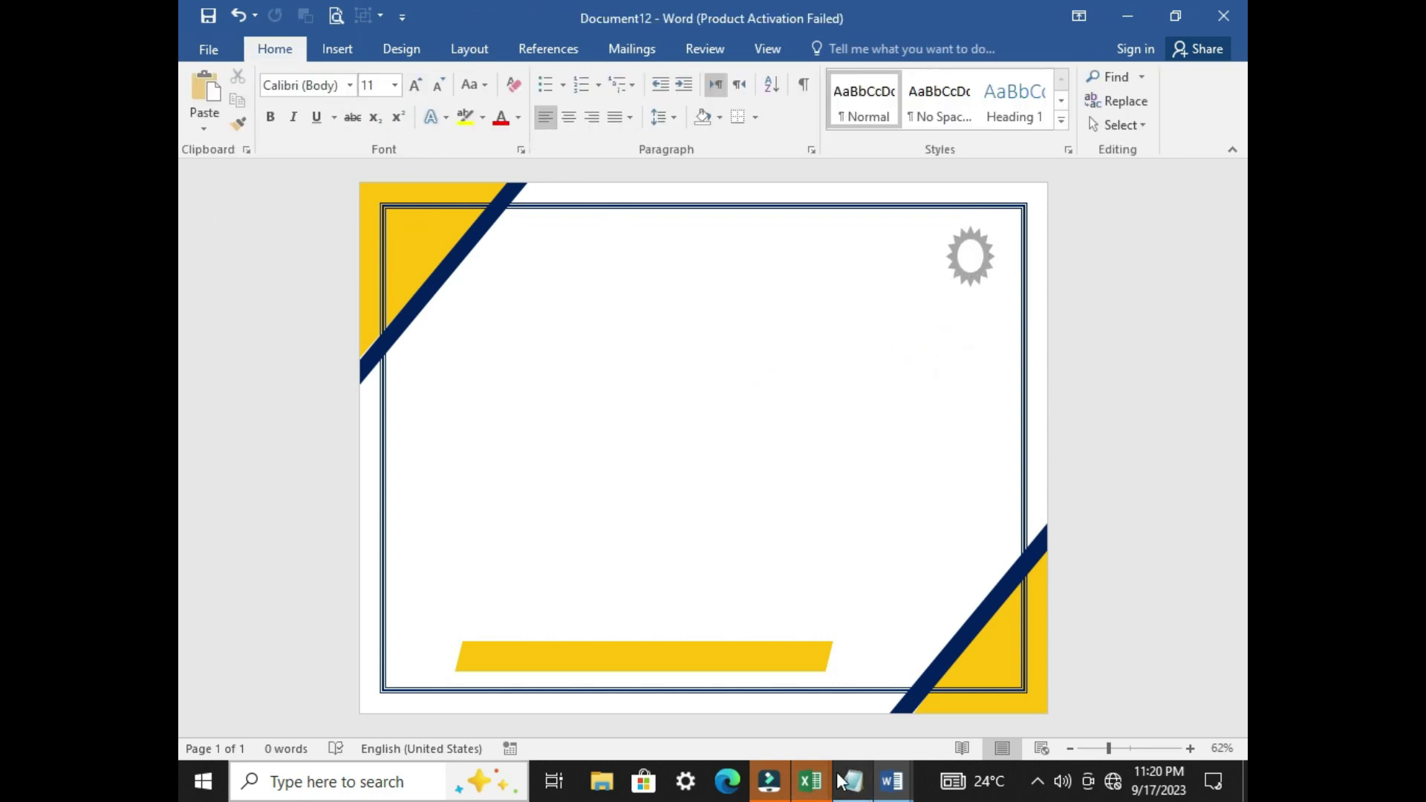
Draw a text box near the top centre of the certificate page
click(337, 48)
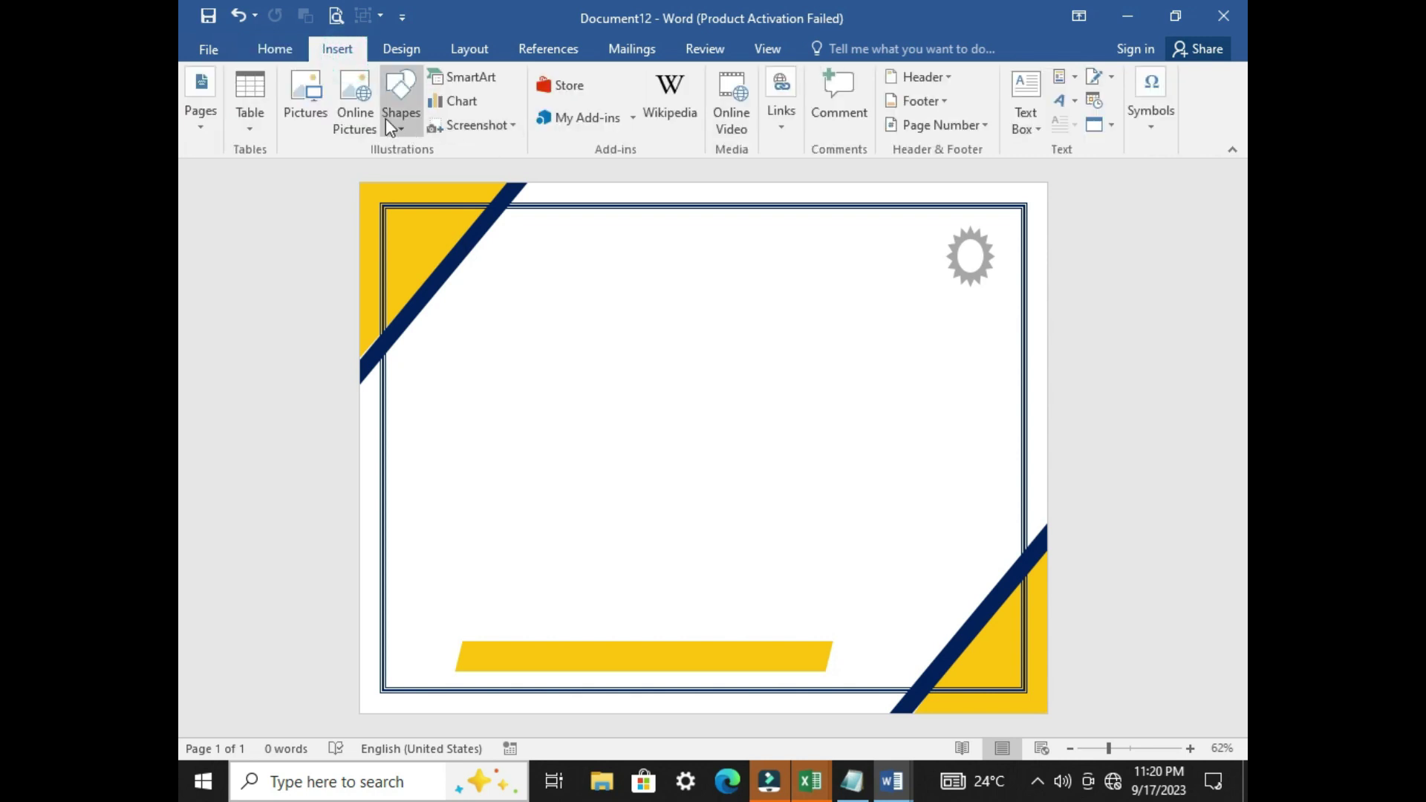
click(402, 129)
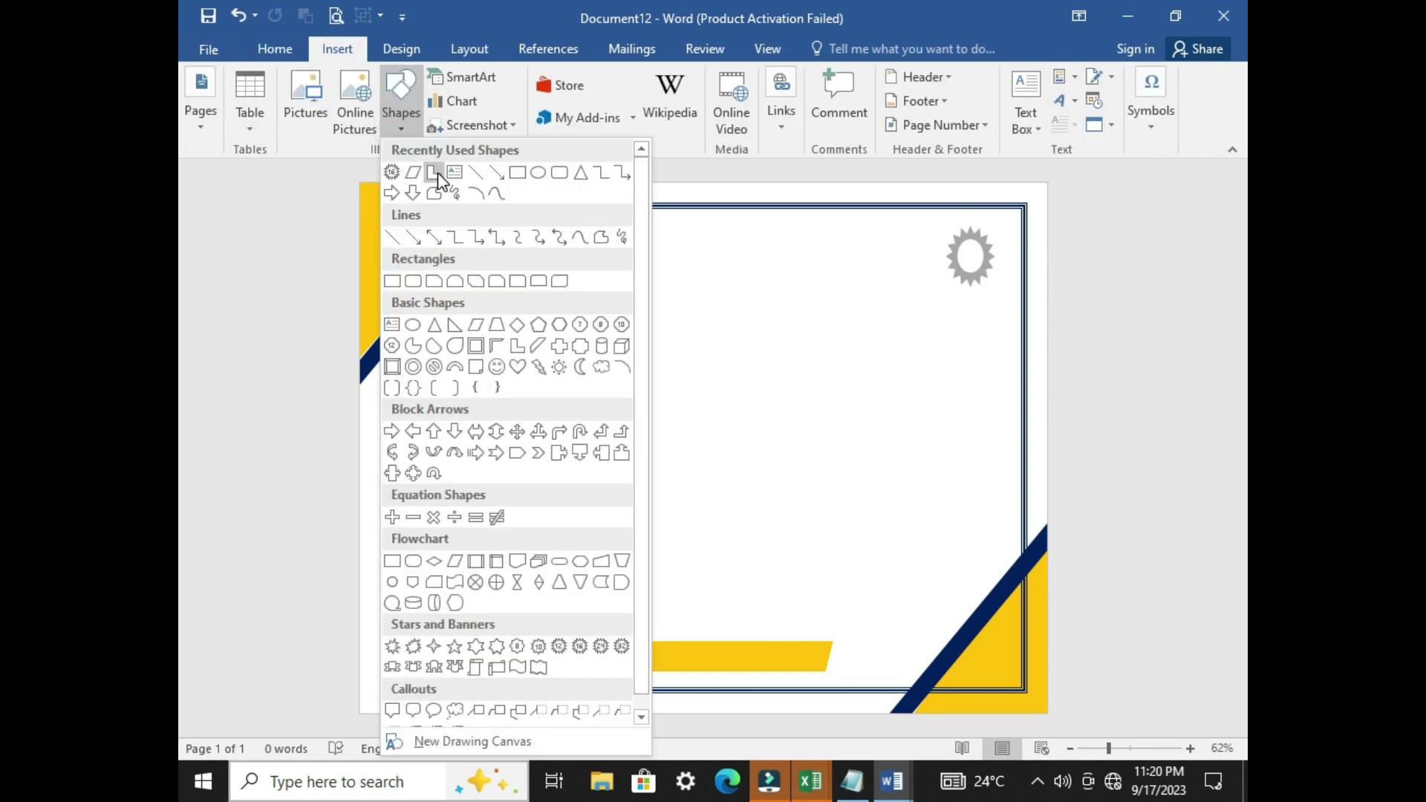
click(434, 173)
drag(562, 247, 889, 310)
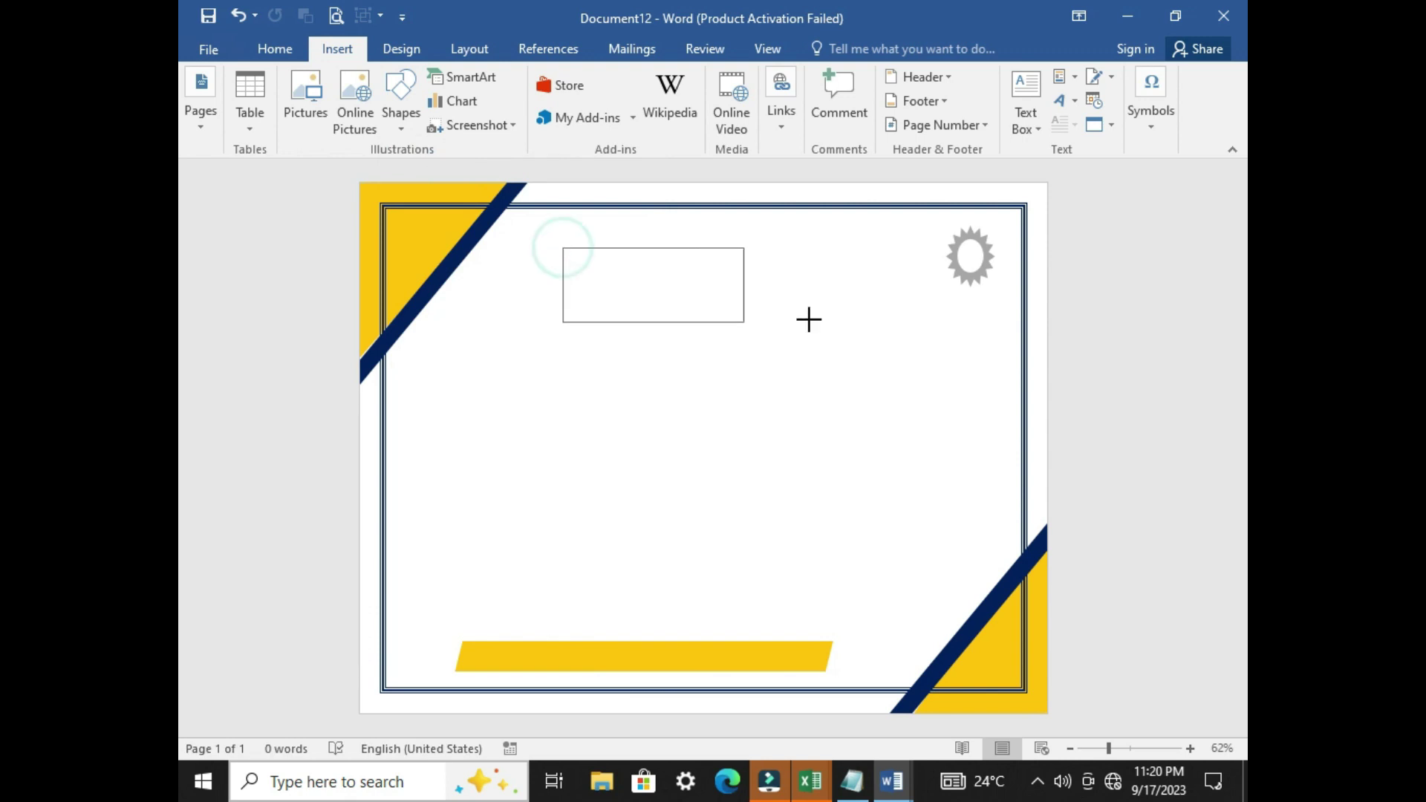
Copy CERTIFICATE from the Notepad notes and paste it into the new text box
click(852, 780)
drag(434, 16, 525, 46)
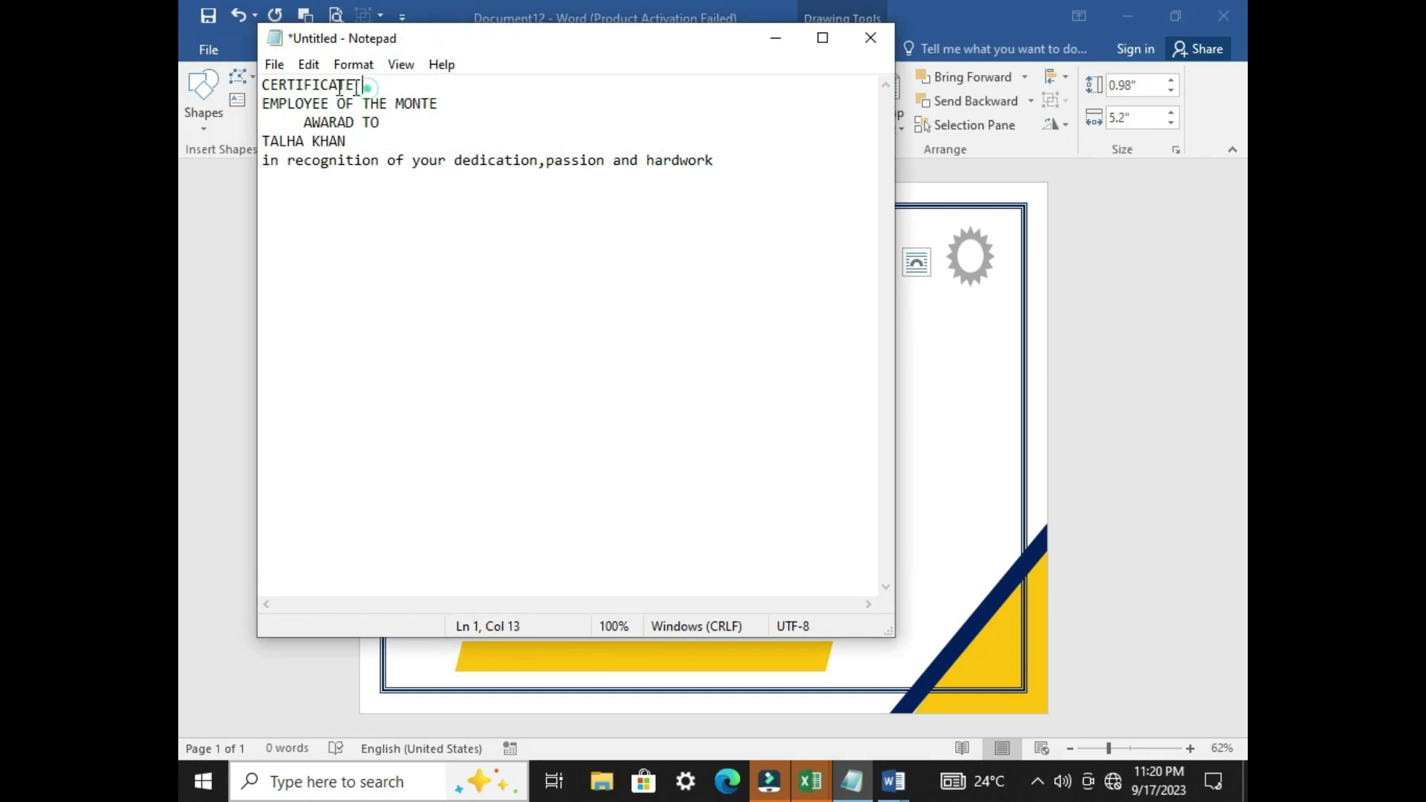
drag(362, 84, 245, 86)
key(ctrl+c)
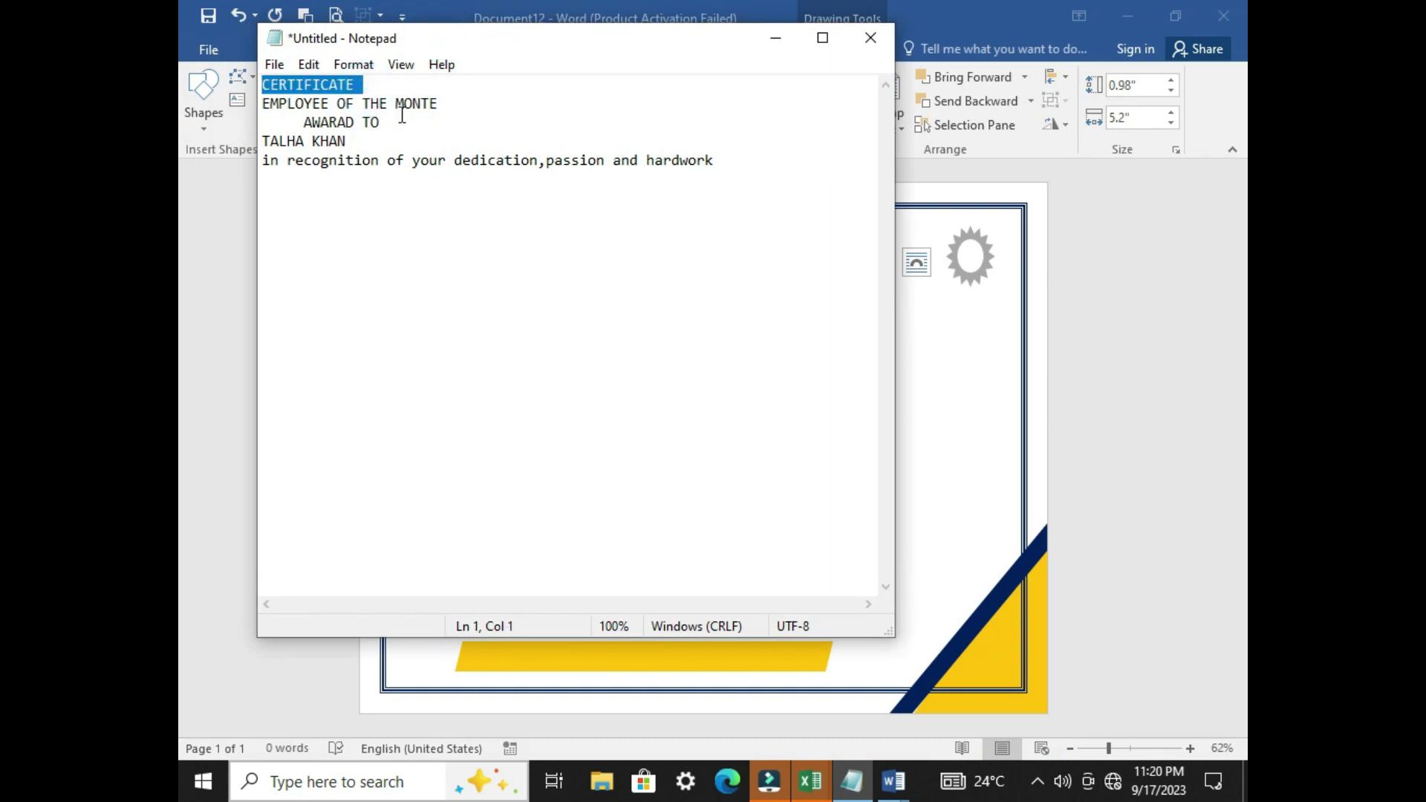
click(776, 37)
key(ctrl+v)
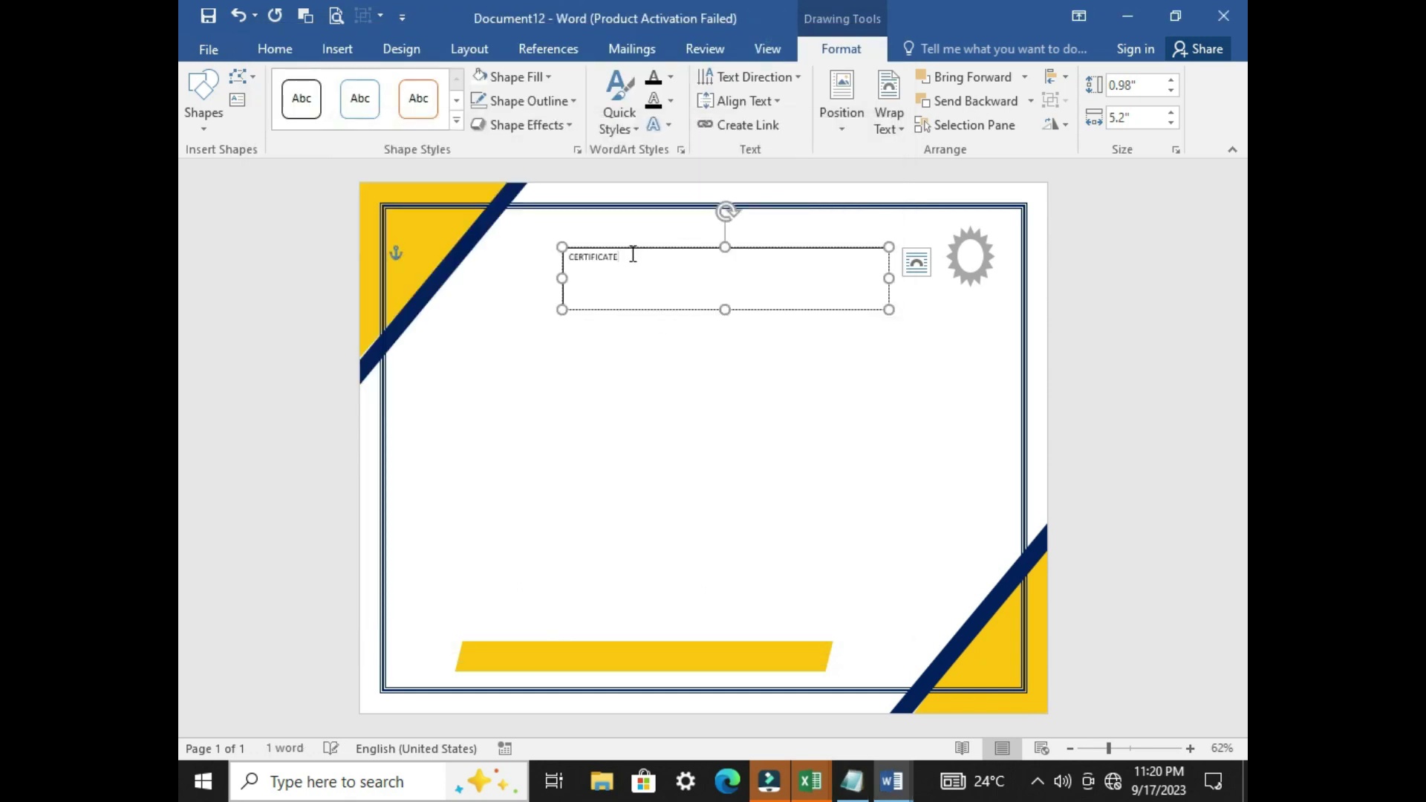
key(ctrl+a)
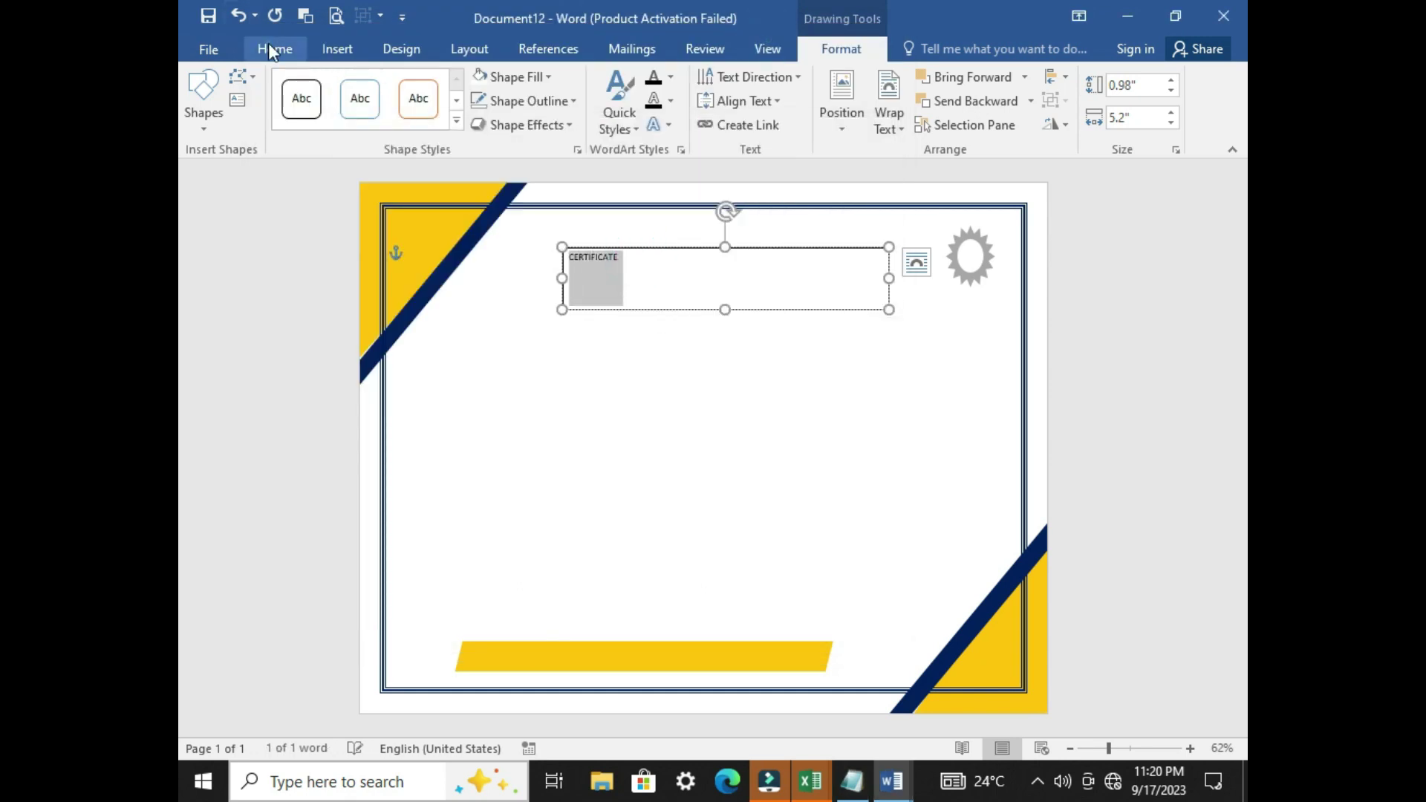
Set the CERTIFICATE text in the Forte font
click(275, 48)
click(349, 84)
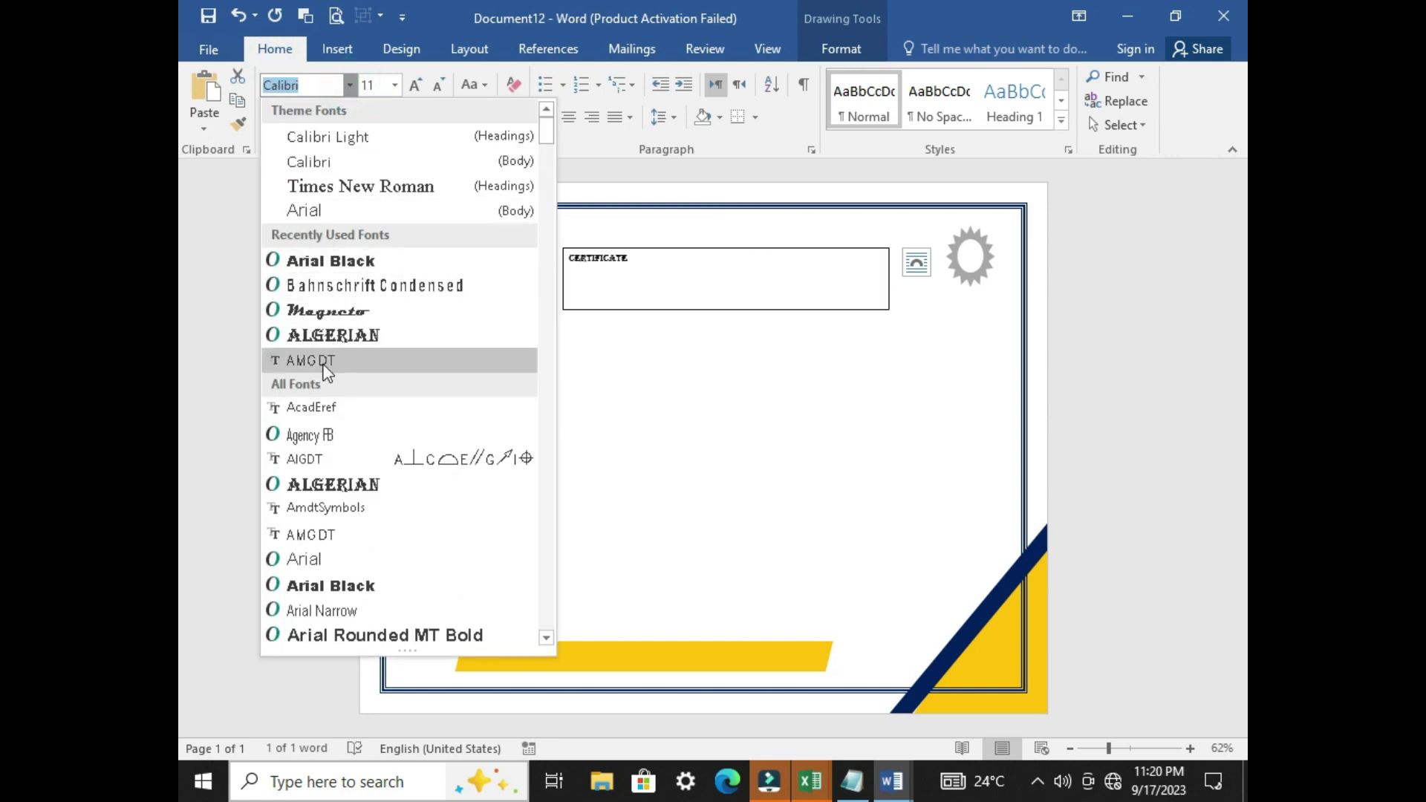
scroll(334, 556, down, 1)
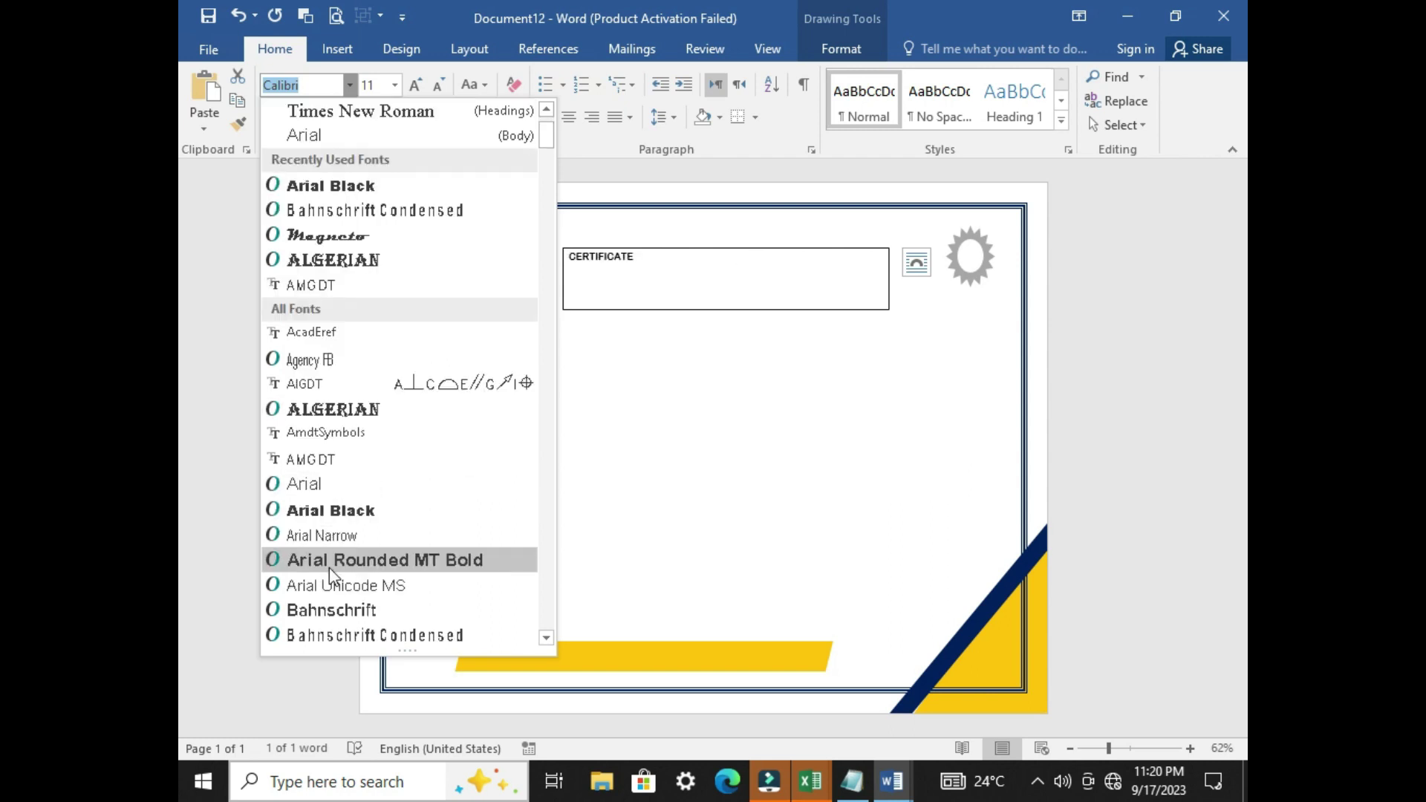
scroll(342, 550, down, 2)
scroll(349, 542, down, 1)
drag(548, 154, 541, 186)
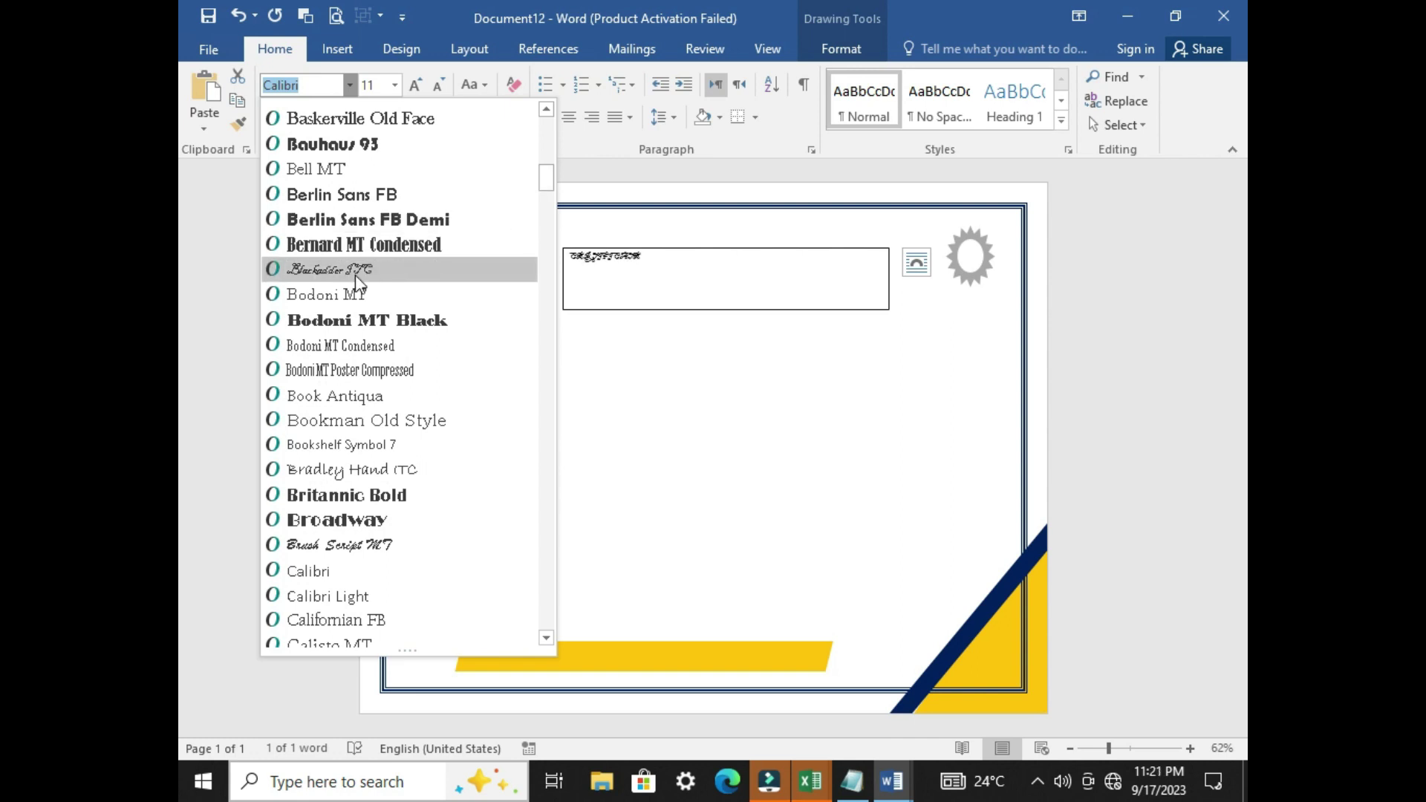
mouse_move(550, 187)
mouse_down()
mouse_move(541, 265)
mouse_move(543, 240)
mouse_up()
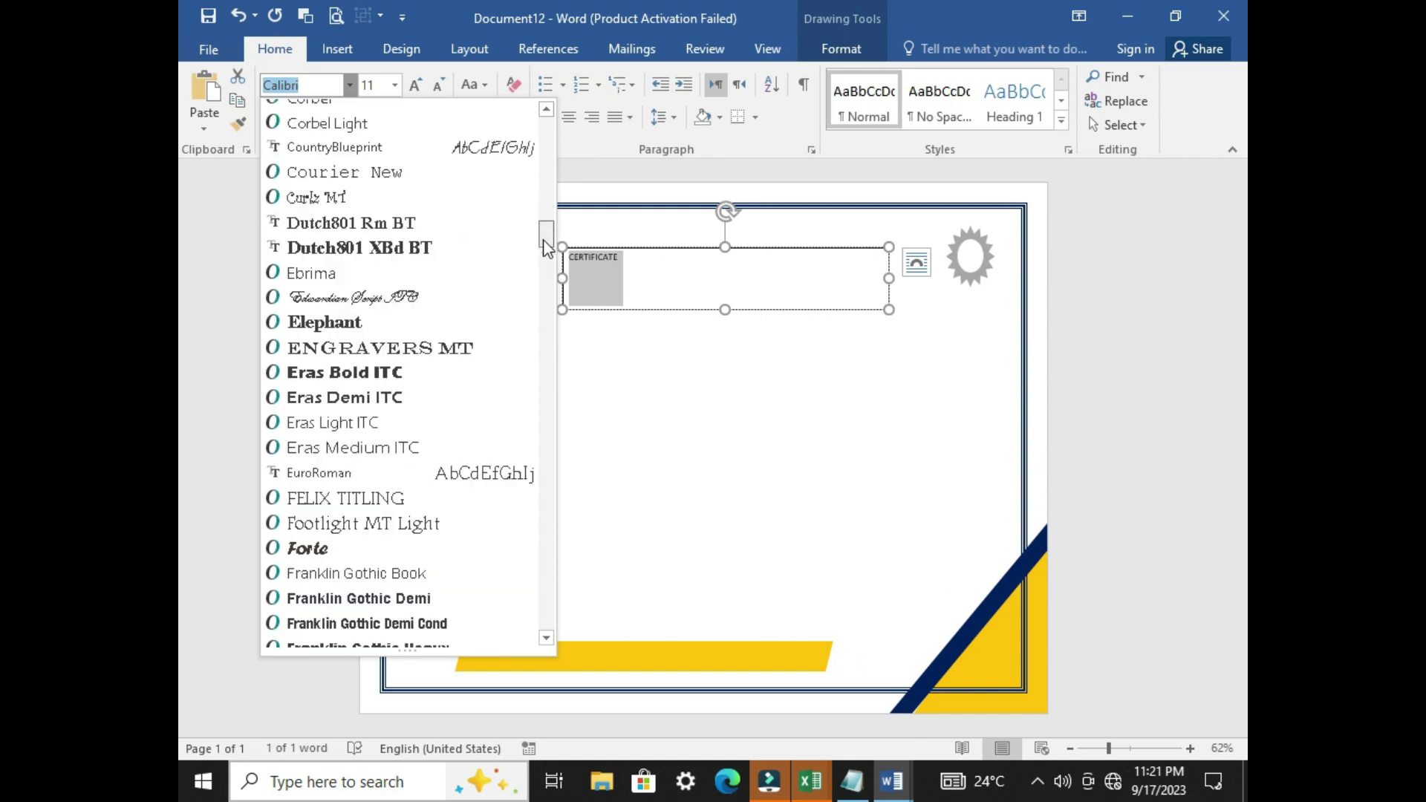
click(329, 548)
Enlarge the CERTIFICATE title to 48 pt
click(412, 83)
click(412, 83)
click(412, 84)
click(412, 83)
click(413, 84)
click(413, 84)
click(413, 85)
click(415, 85)
click(416, 86)
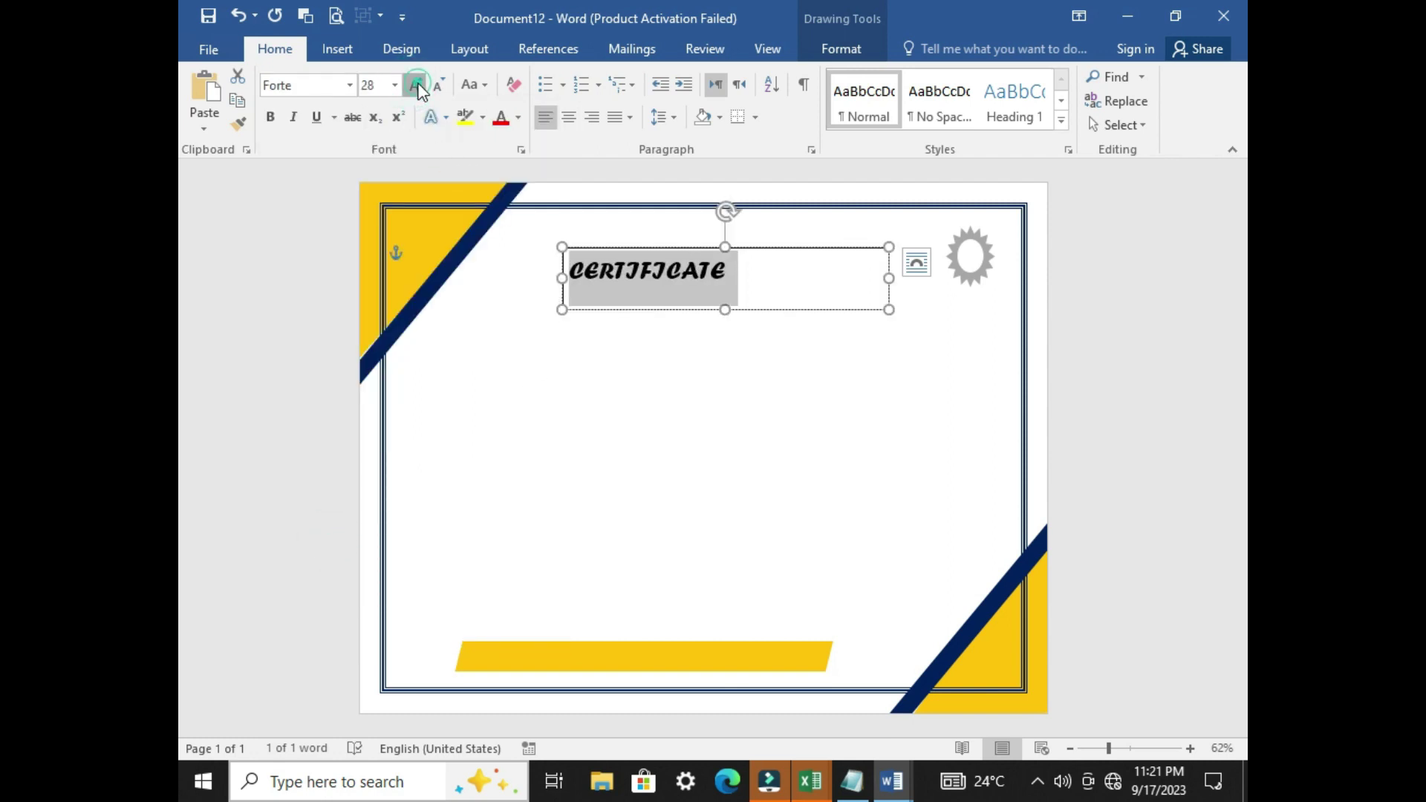
click(417, 86)
click(417, 87)
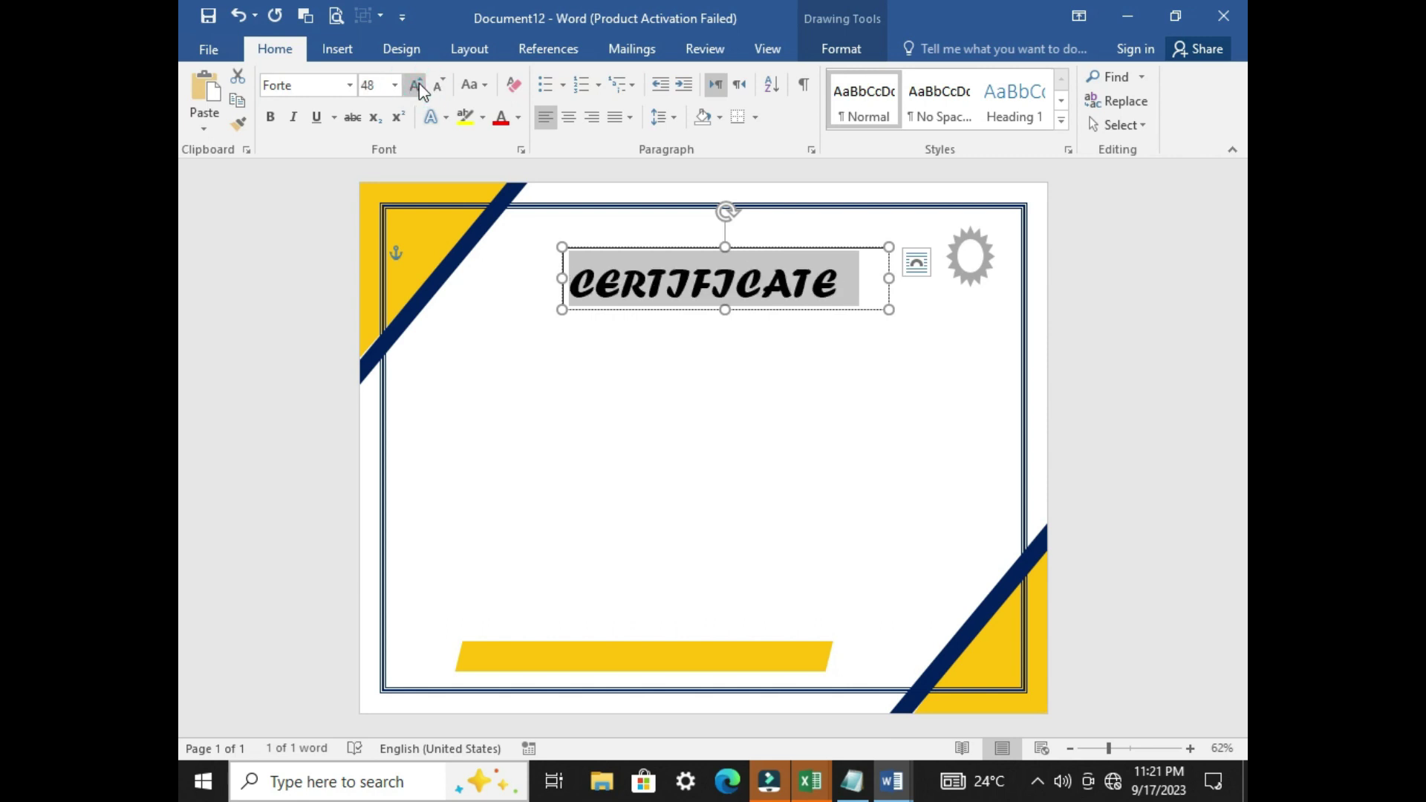
Give the title's text box No Fill and No Outline
click(841, 49)
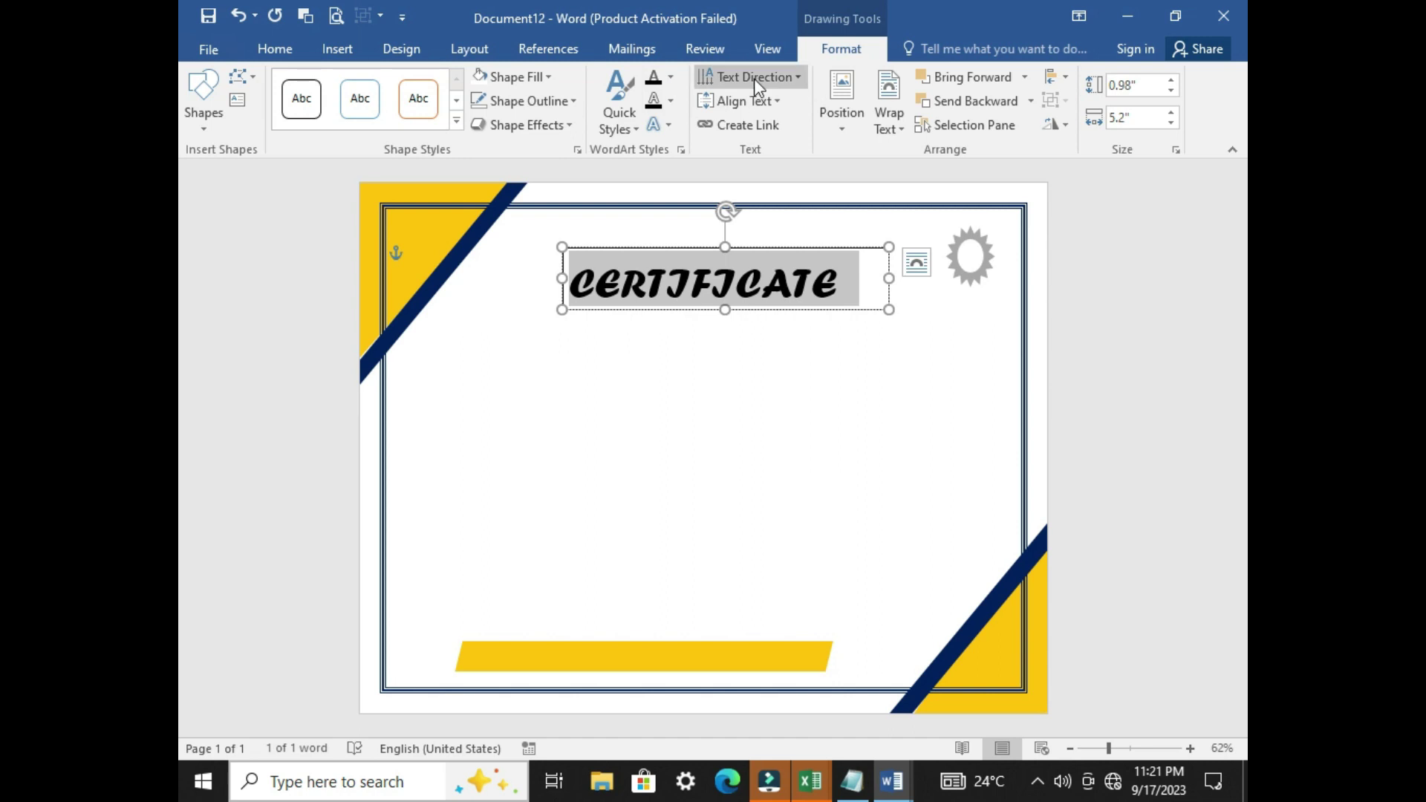
click(512, 77)
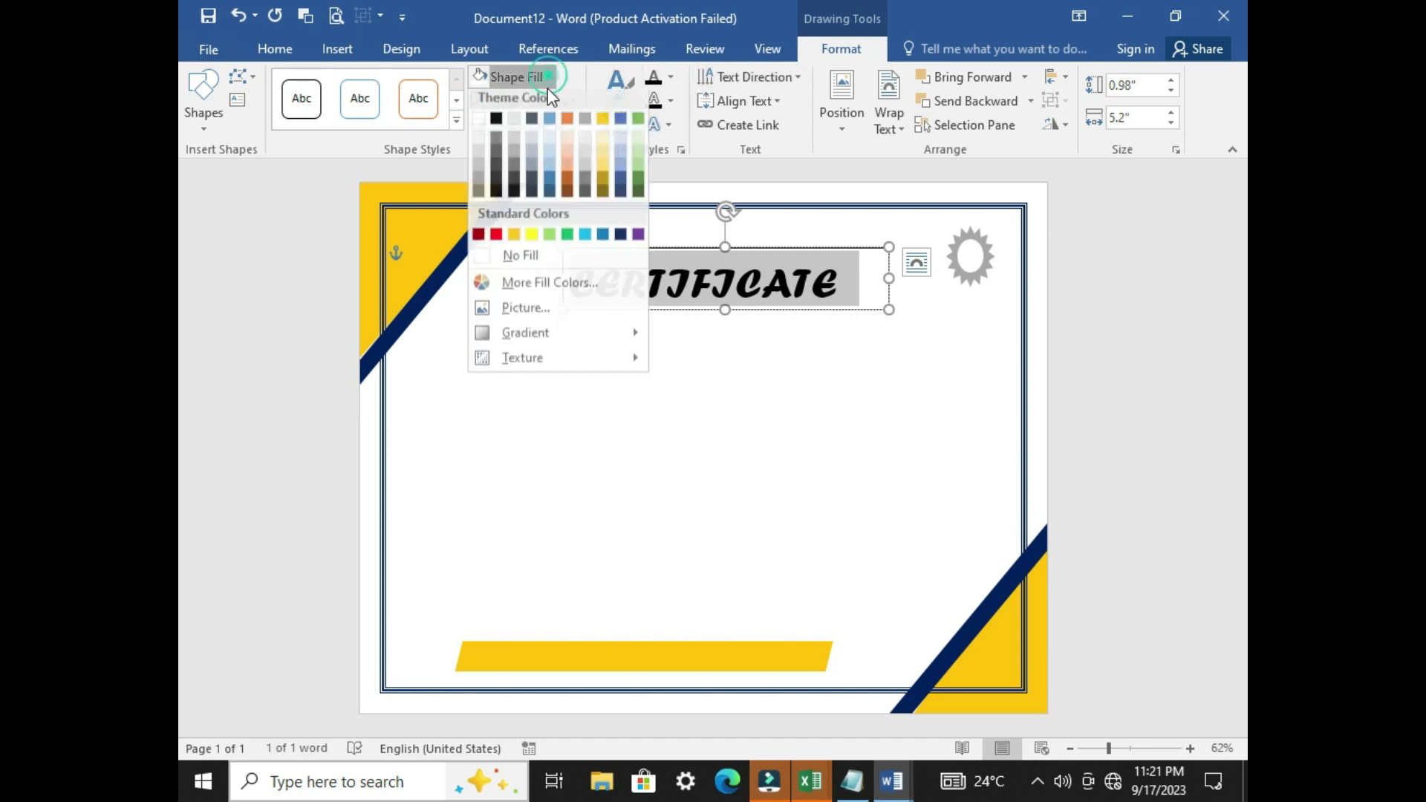
click(503, 265)
click(505, 104)
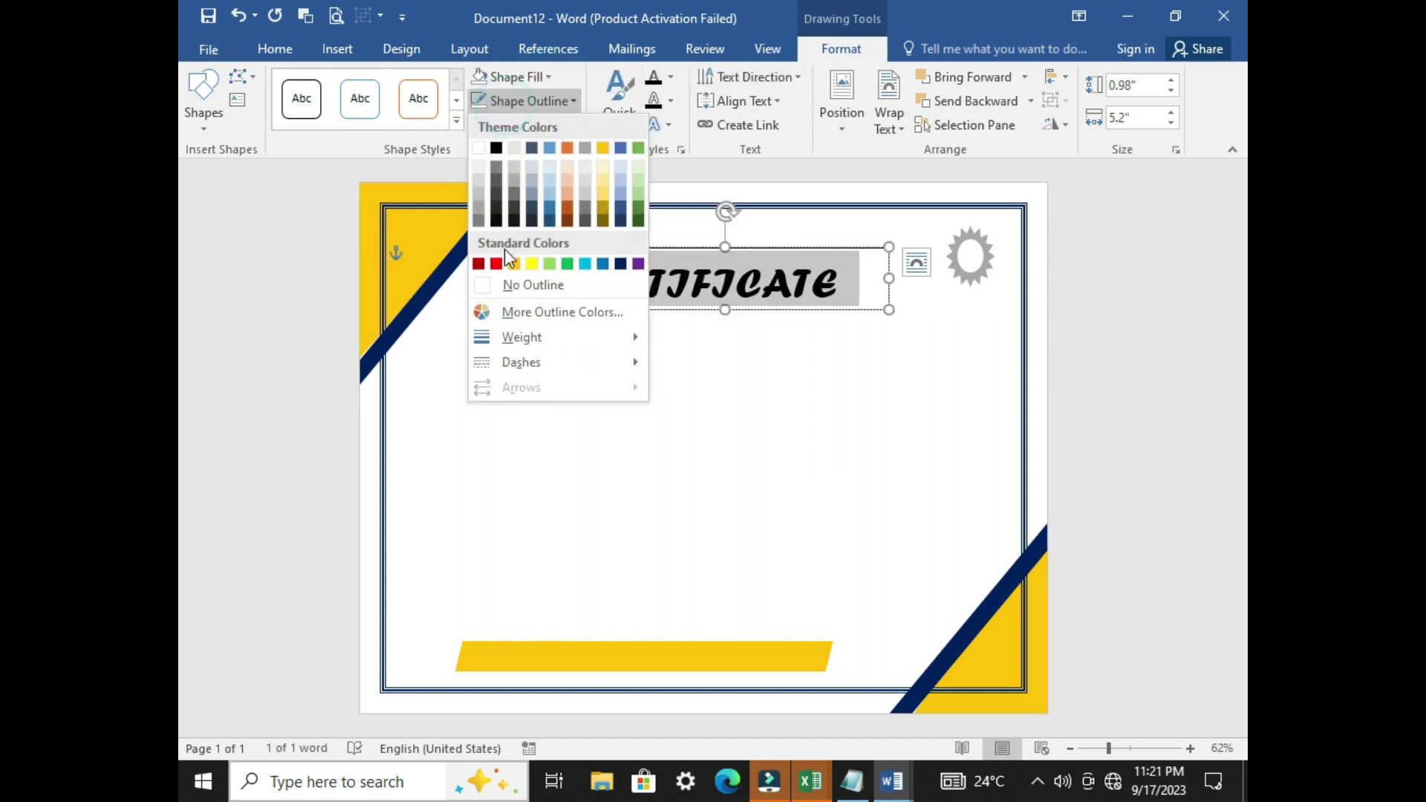
click(499, 288)
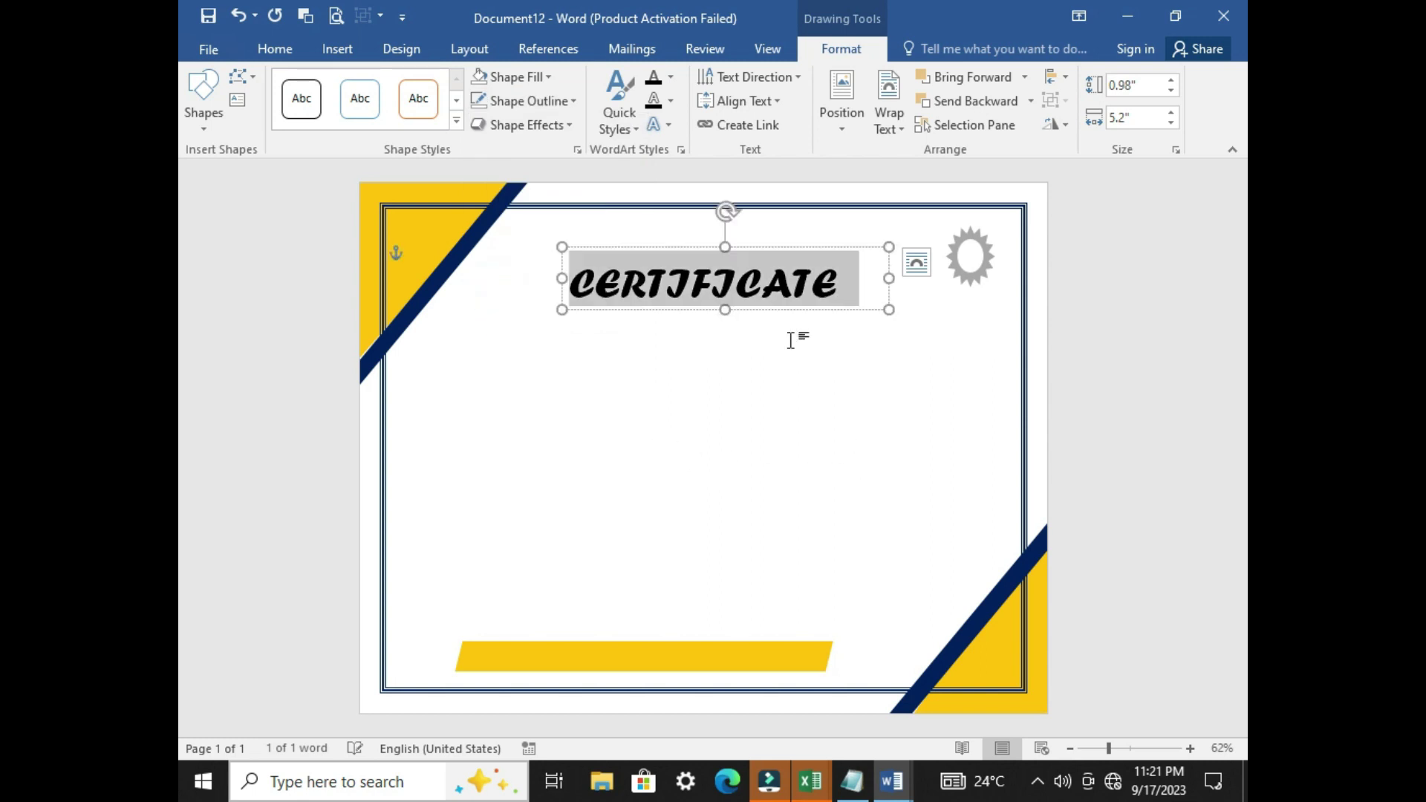
click(814, 456)
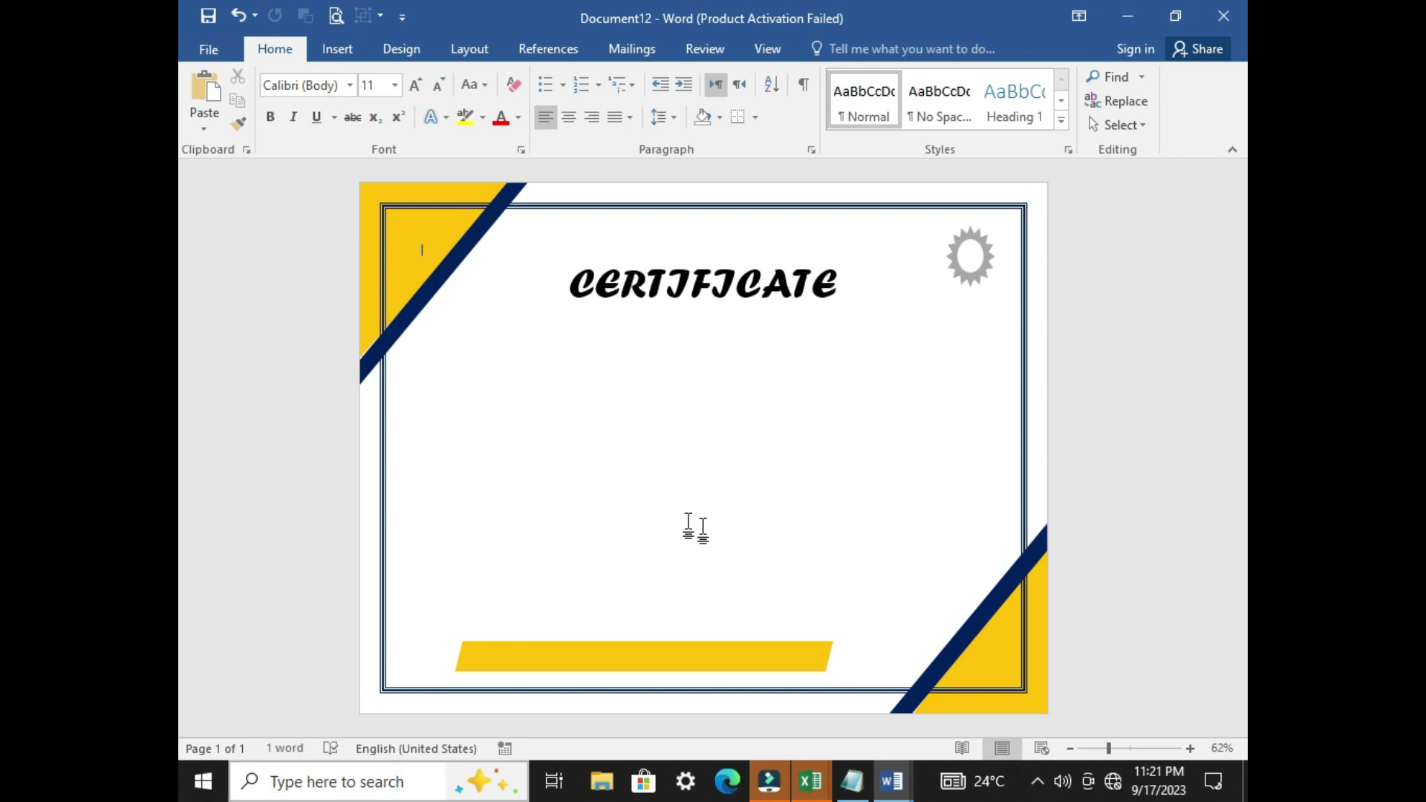
Draw a second text box below the CERTIFICATE title and place Notepad at the lower right
click(339, 50)
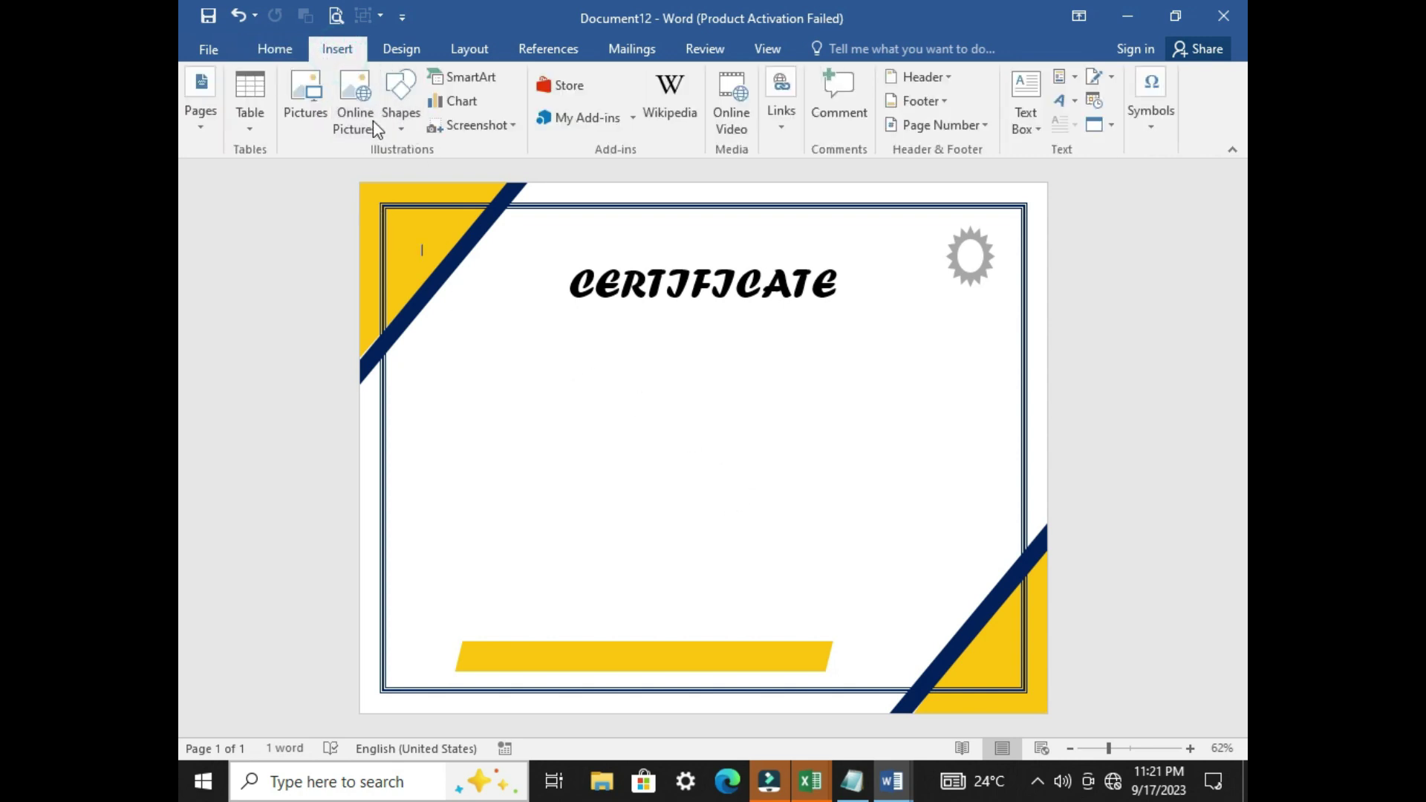
click(406, 128)
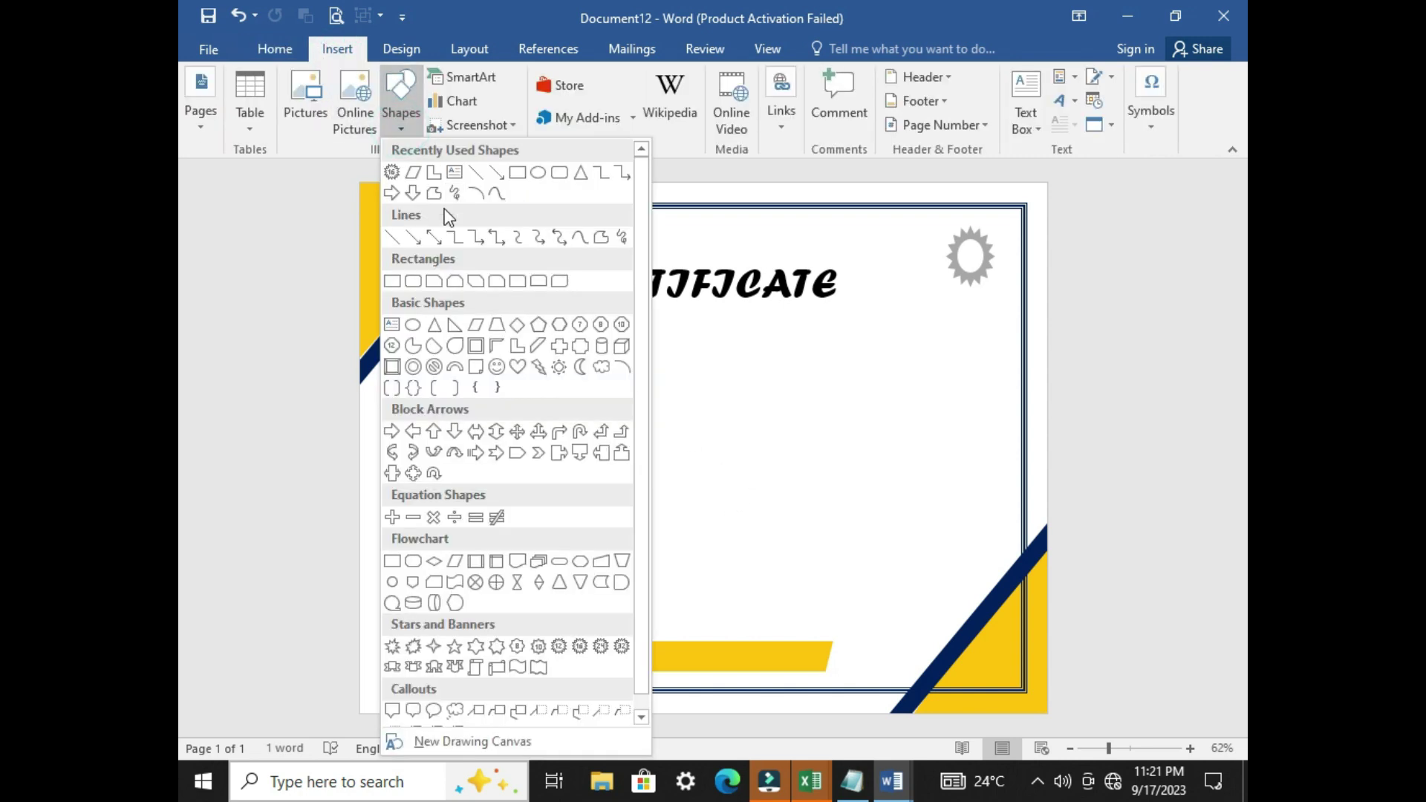
click(450, 172)
drag(498, 350, 937, 406)
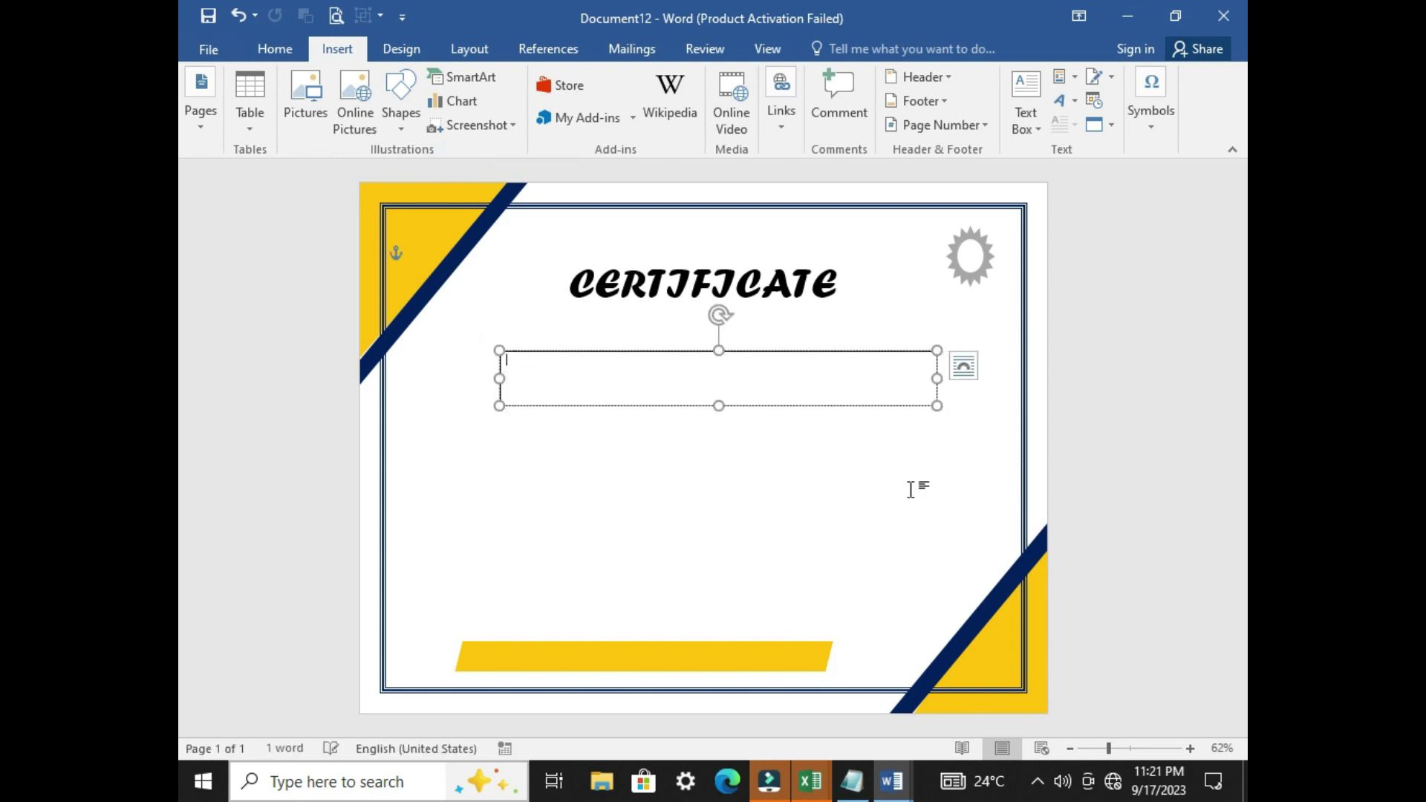
click(852, 781)
mouse_move(663, 73)
mouse_down()
mouse_move(974, 458)
mouse_move(964, 464)
mouse_up()
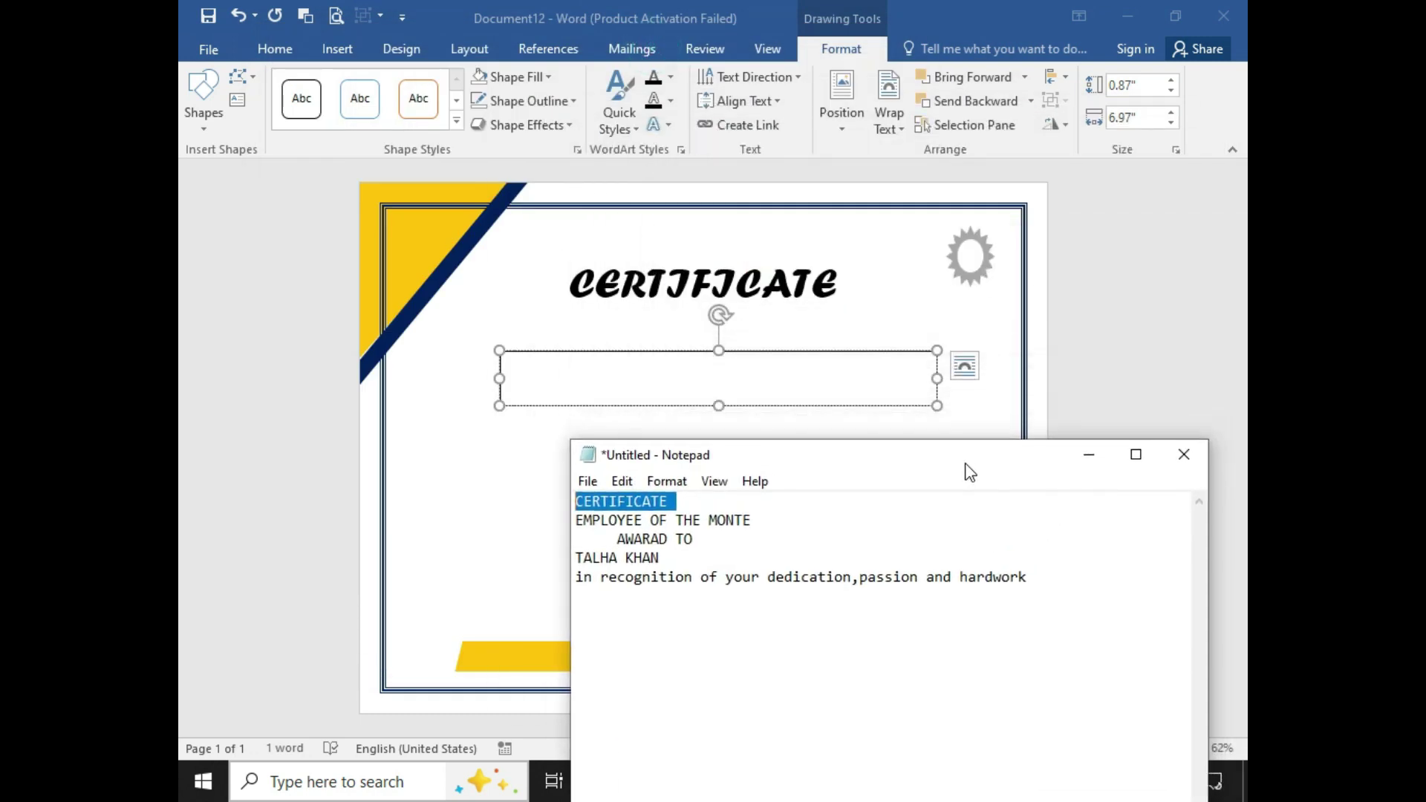
Fix the Notepad spacing so the line reads EMPLOYEE OF THE MONTH, then select it
click(752, 522)
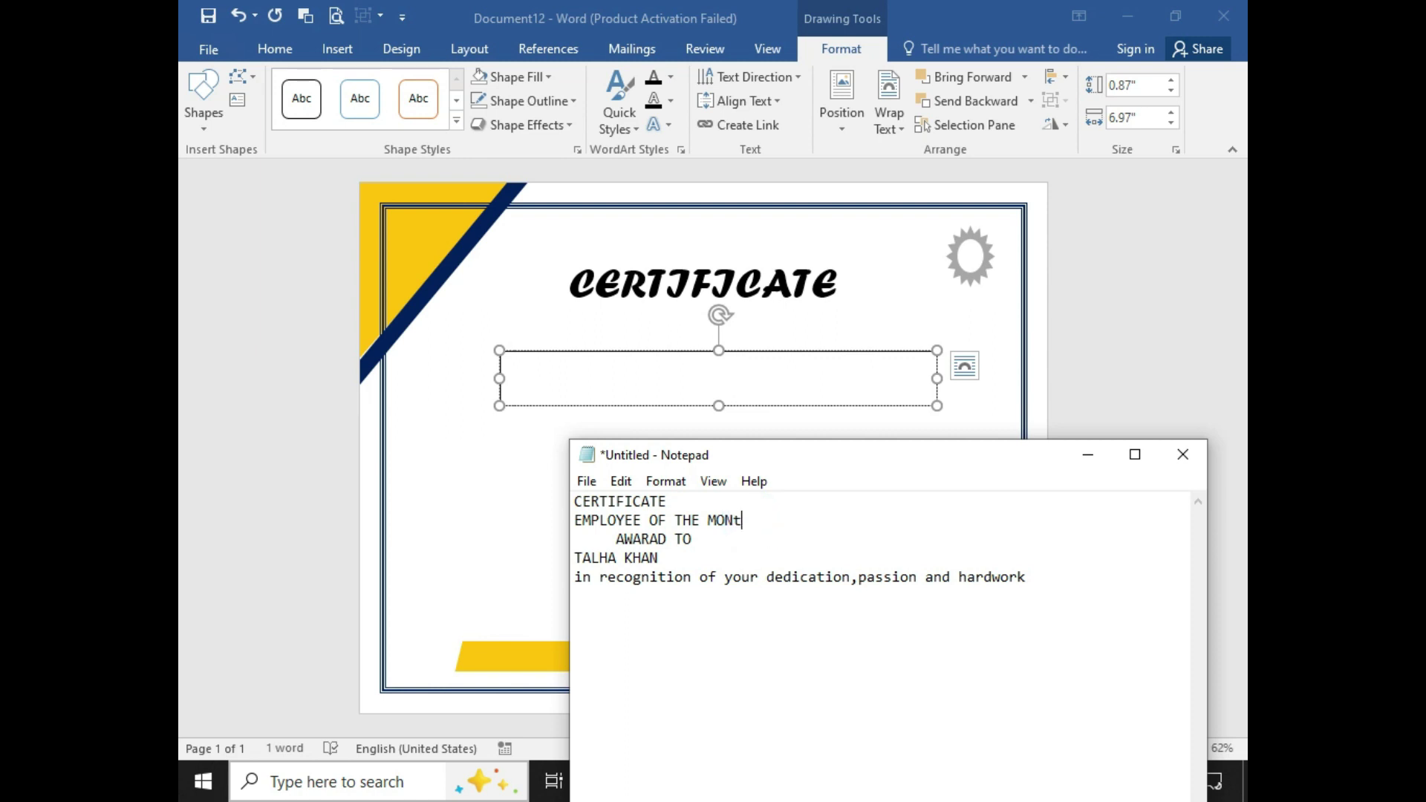
key(ctrl+h)
key(Escape)
key(BackSpace)
drag(677, 520, 685, 520)
click(676, 520)
key(BackSpace)
click(700, 520)
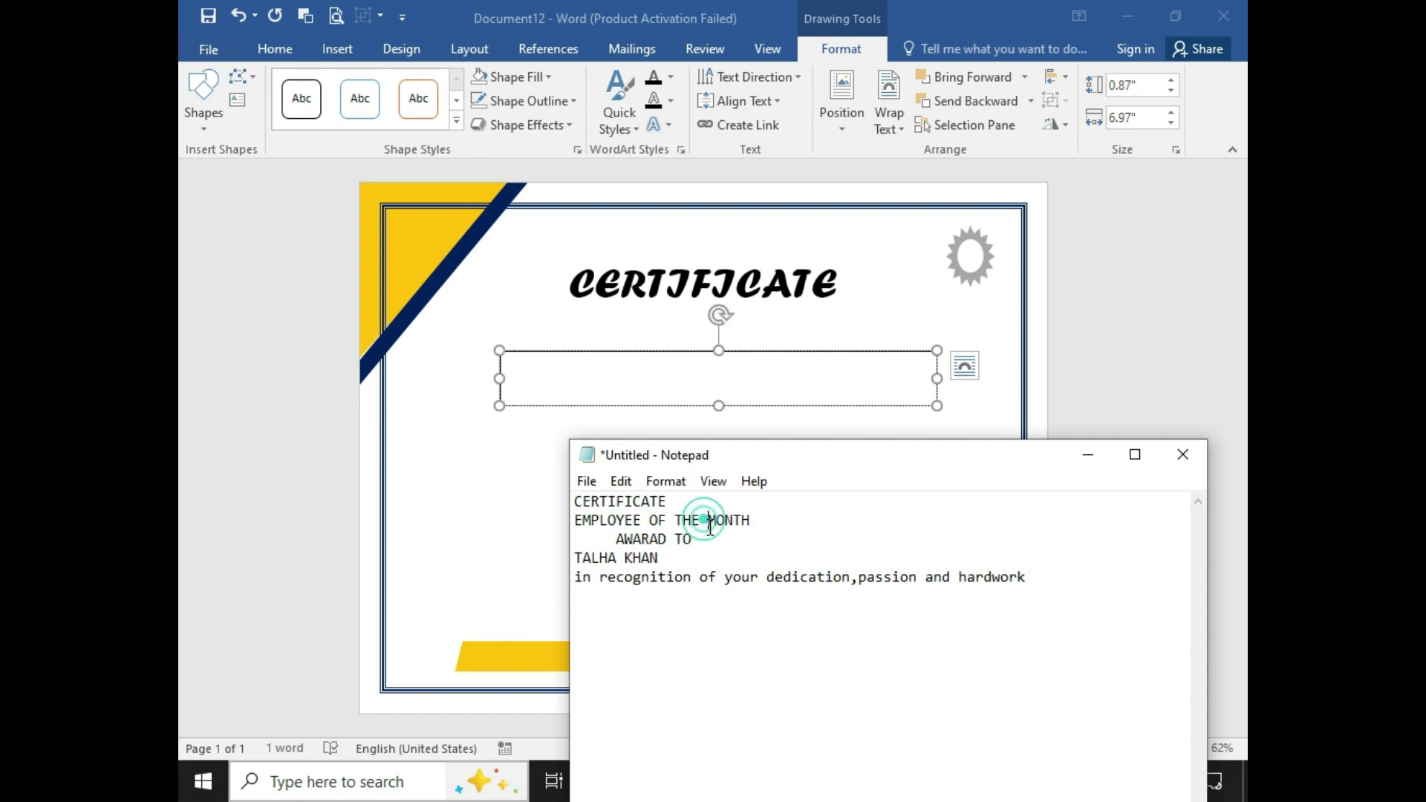
key(Delete)
drag(753, 523, 578, 520)
key(ctrl+c)
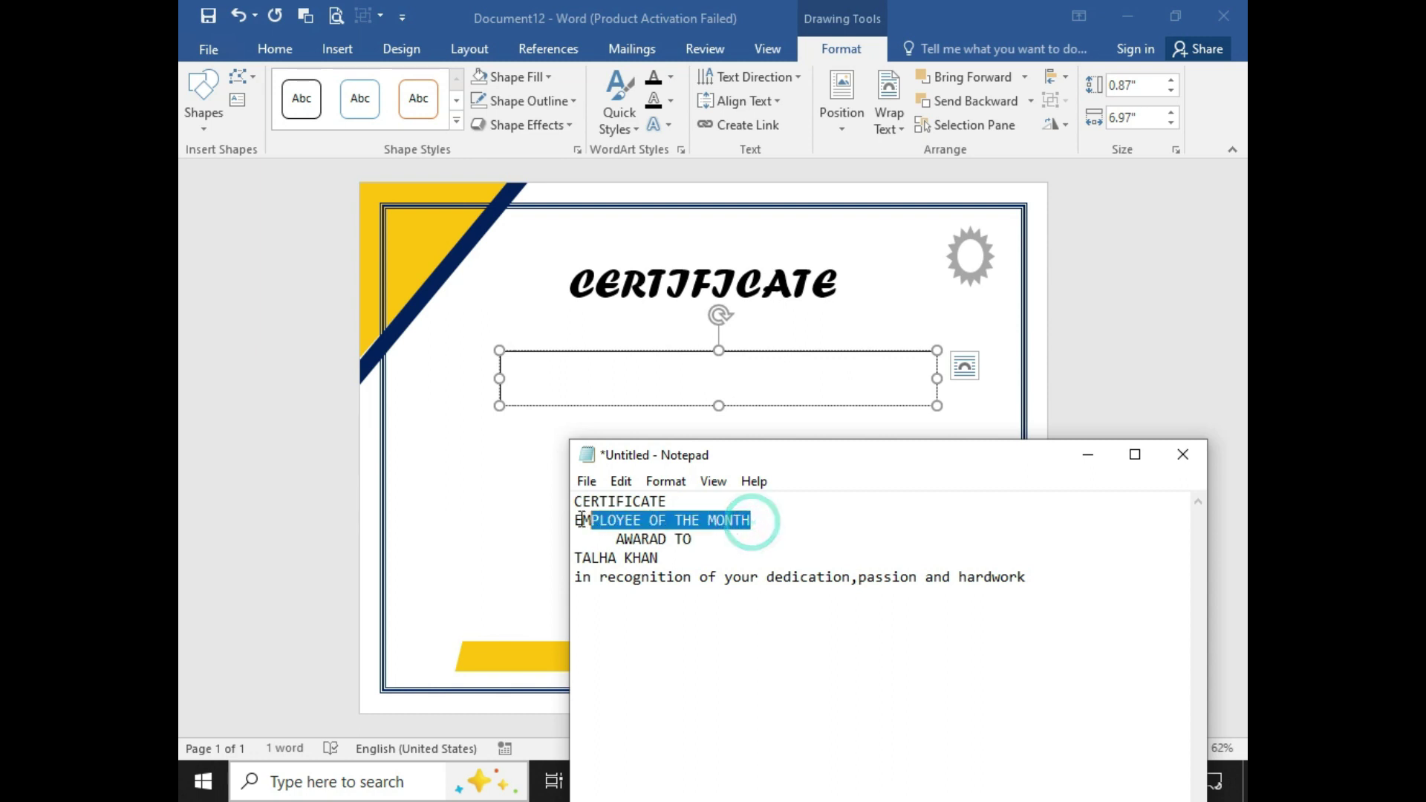
Paste EMPLOYEE OF THE MONTH into the lower box, enlarged to 26 pt and centred
click(698, 385)
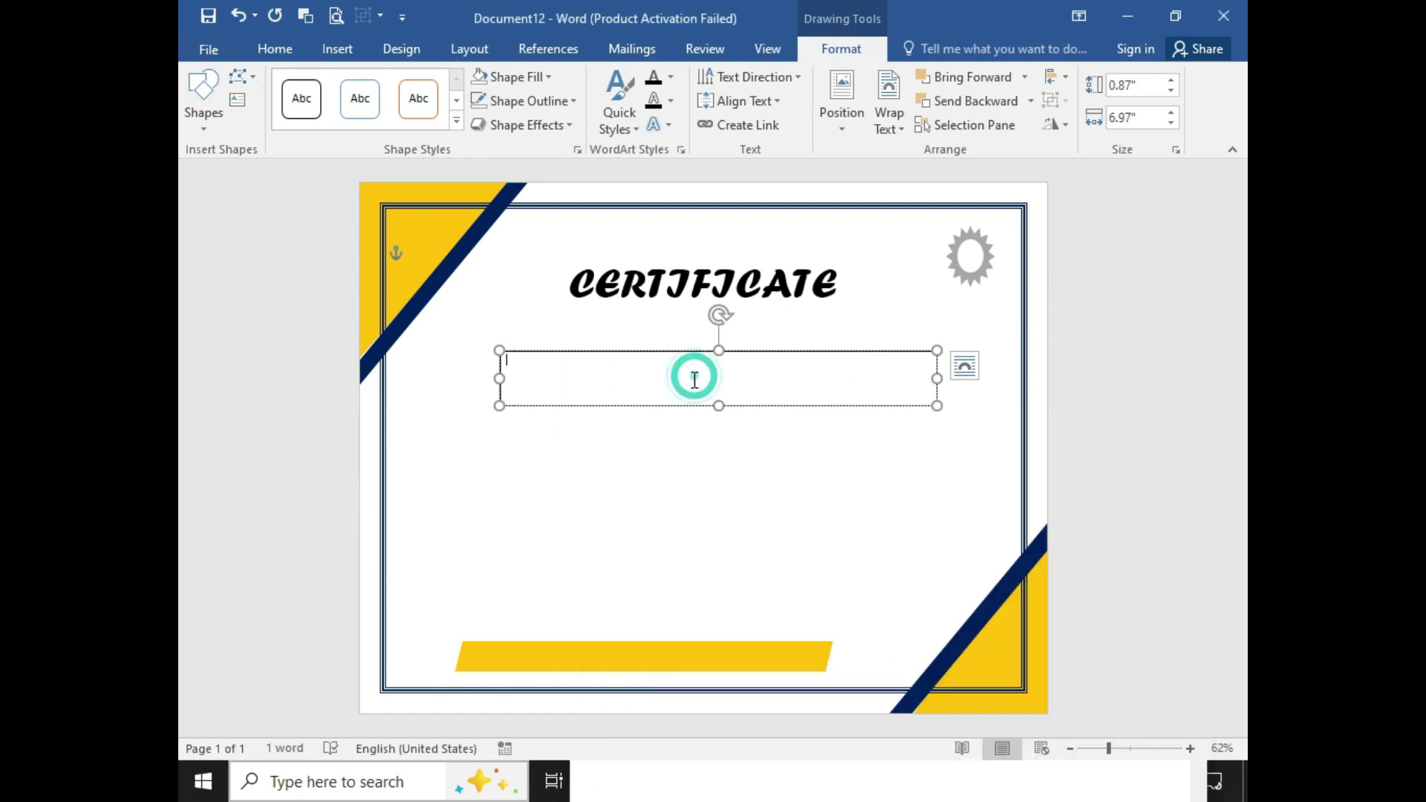
key(ctrl+v)
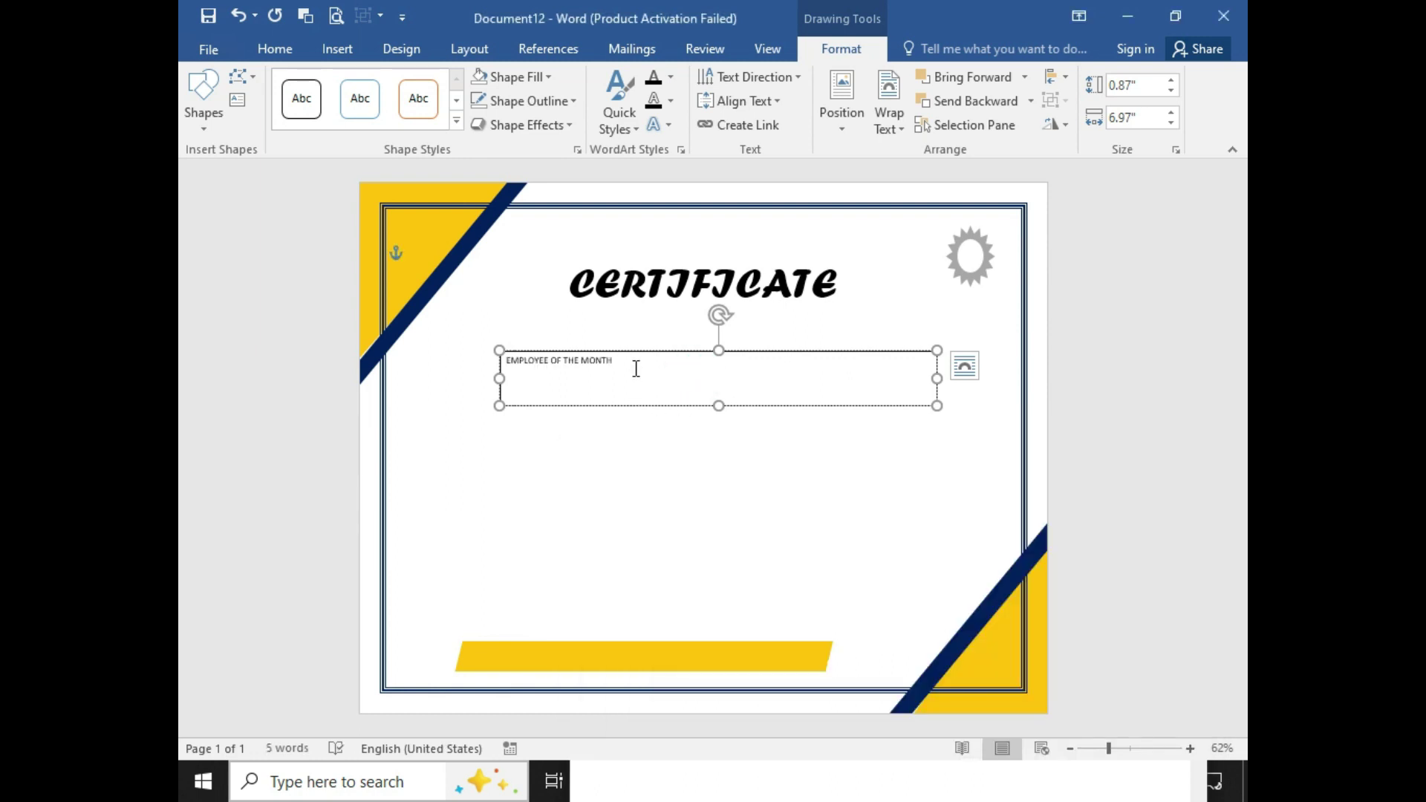
triple_click(636, 368)
click(275, 48)
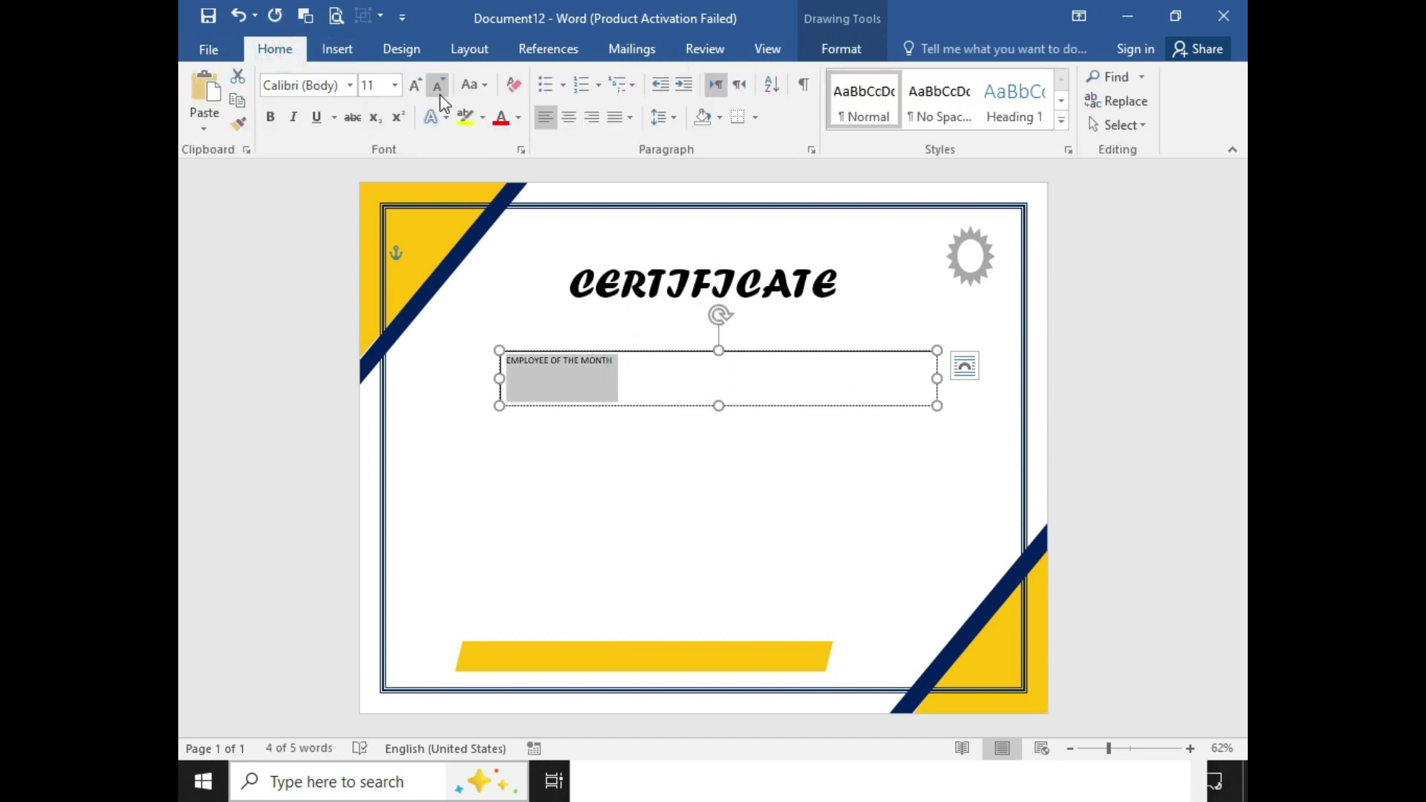
click(416, 85)
click(415, 85)
click(415, 86)
click(416, 85)
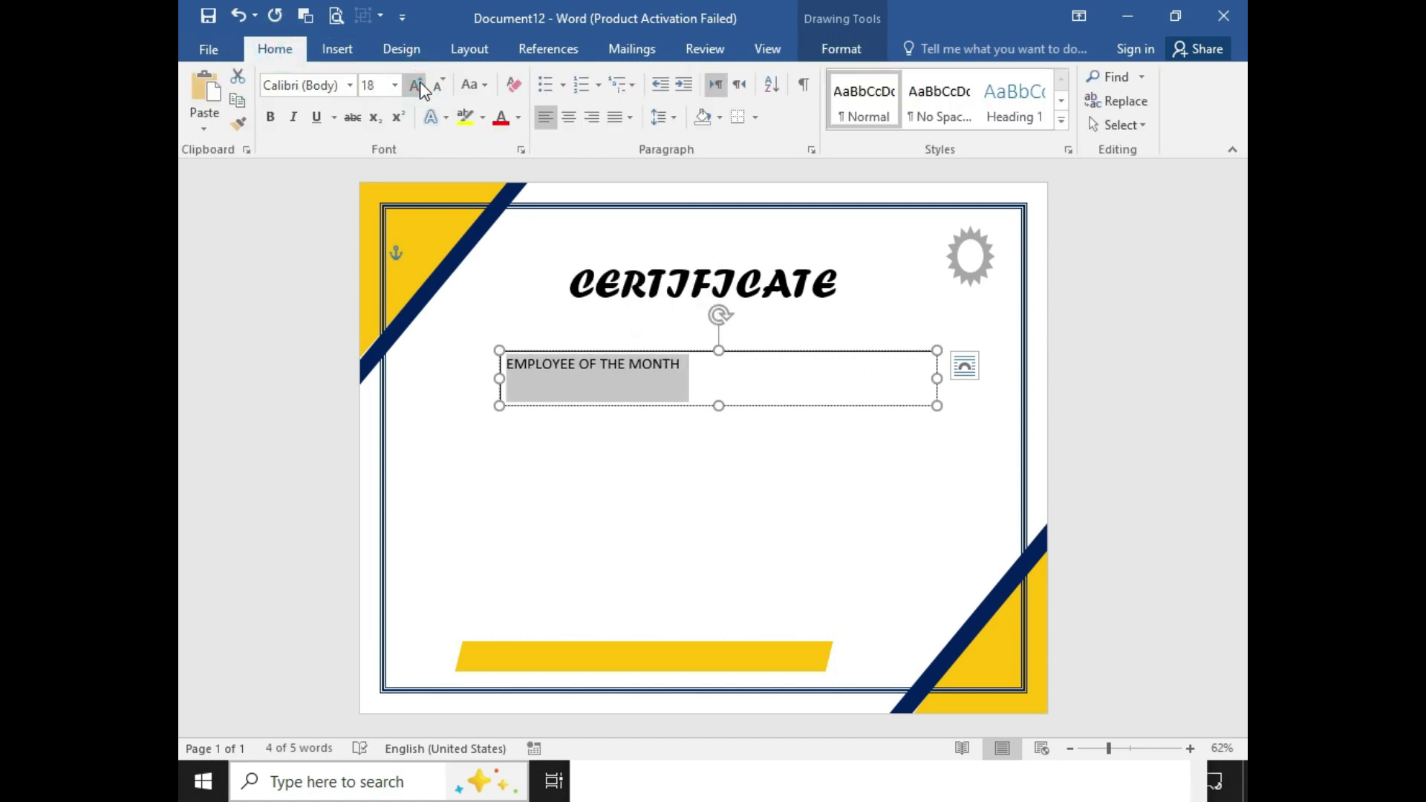
click(417, 86)
click(418, 86)
click(418, 86)
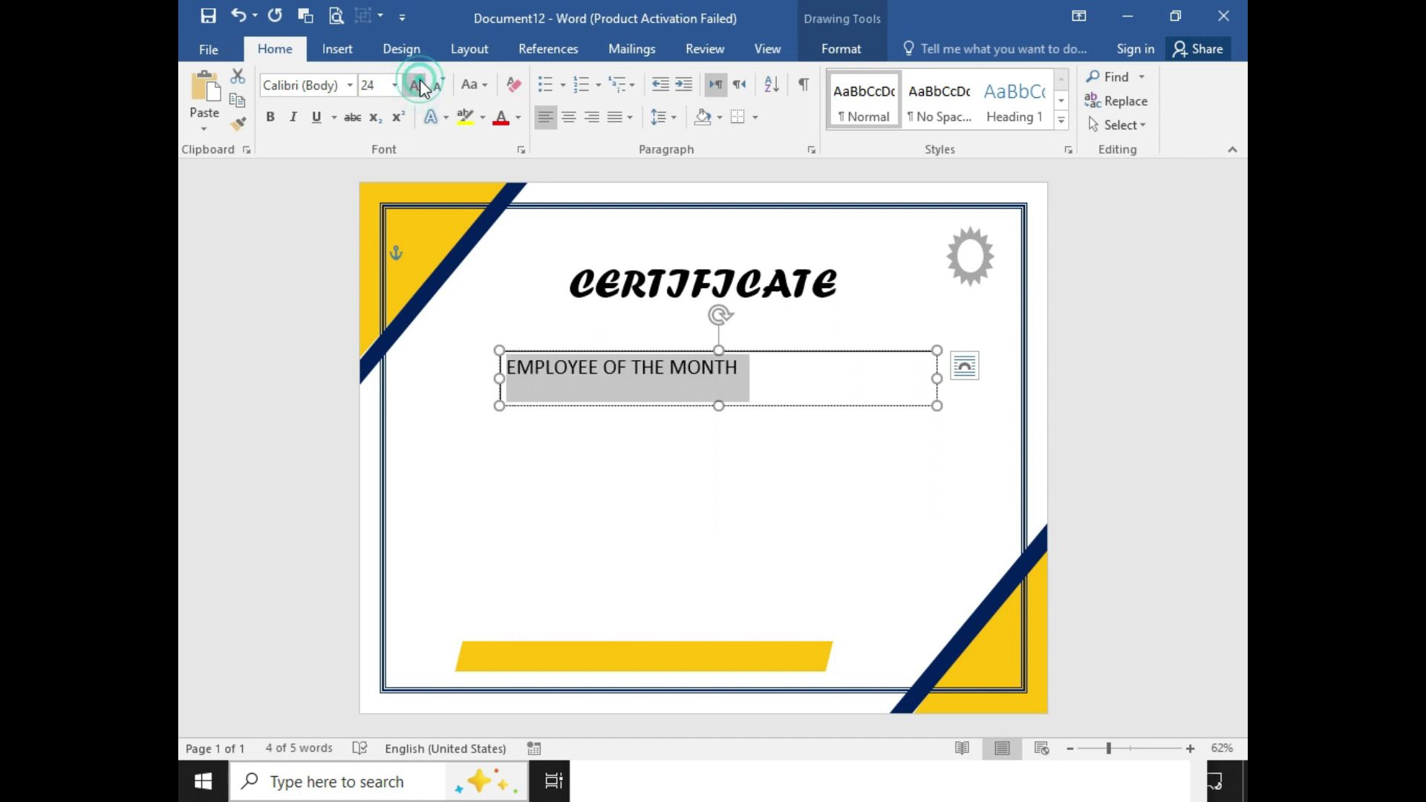
click(418, 85)
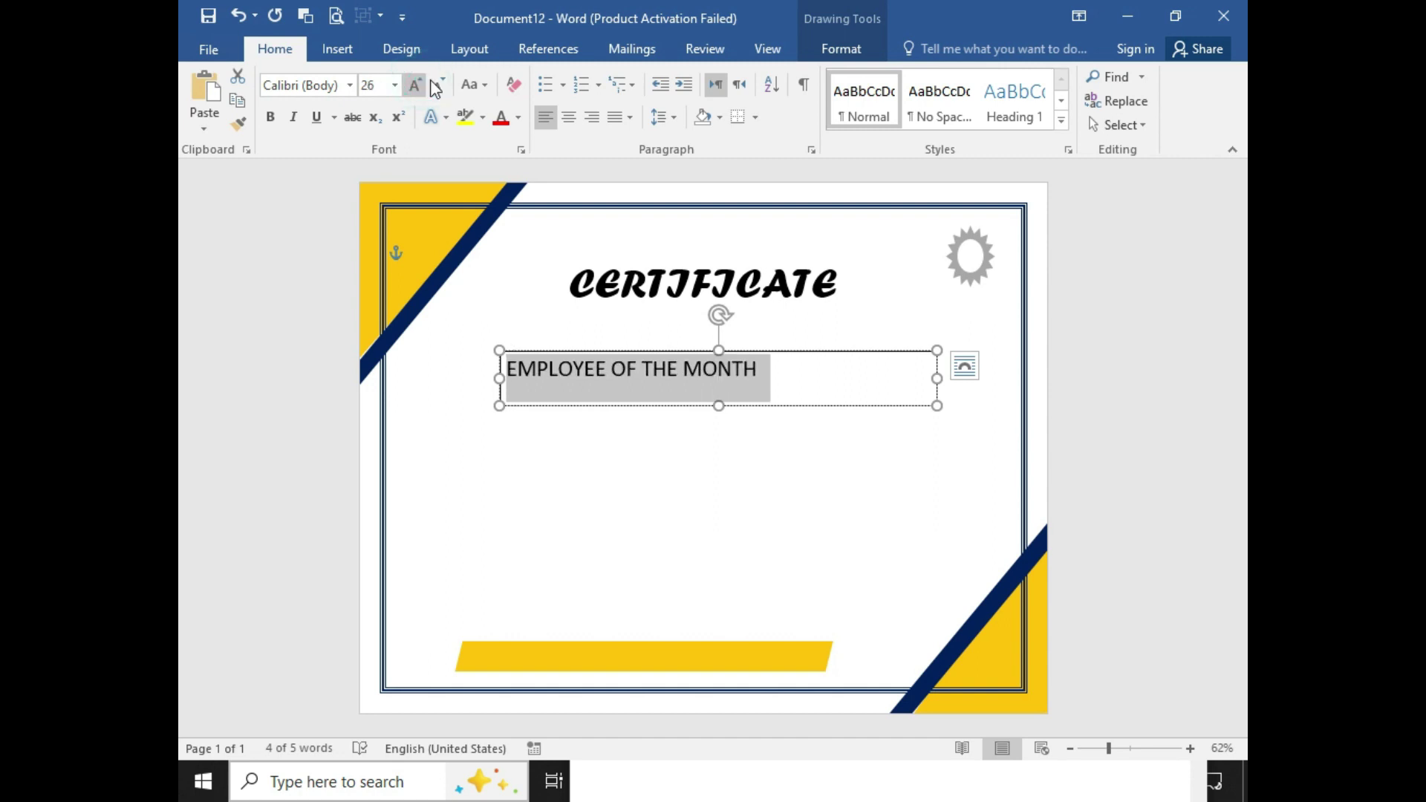
click(570, 116)
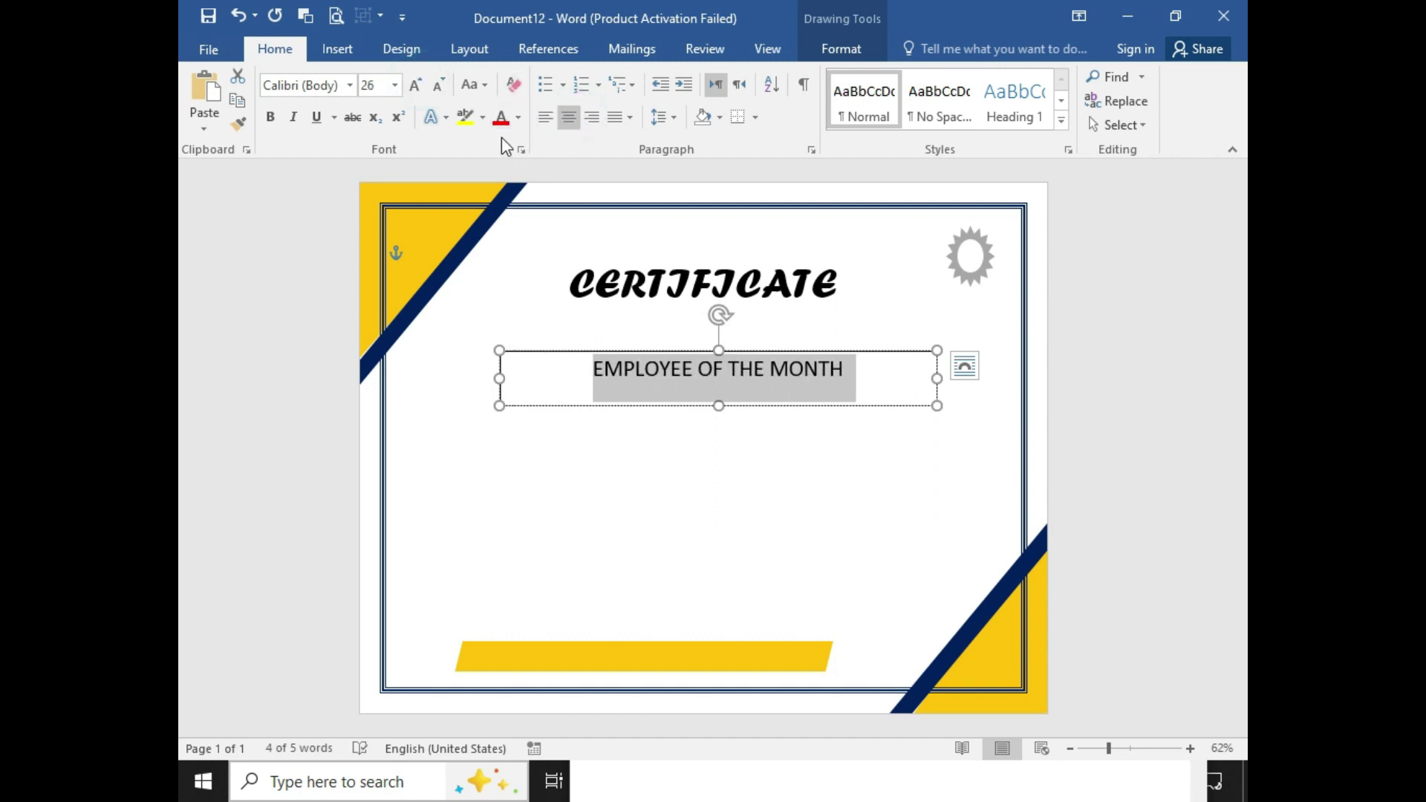
Fit the subtitle box to its line and give it No Fill and No Outline
drag(498, 380, 481, 379)
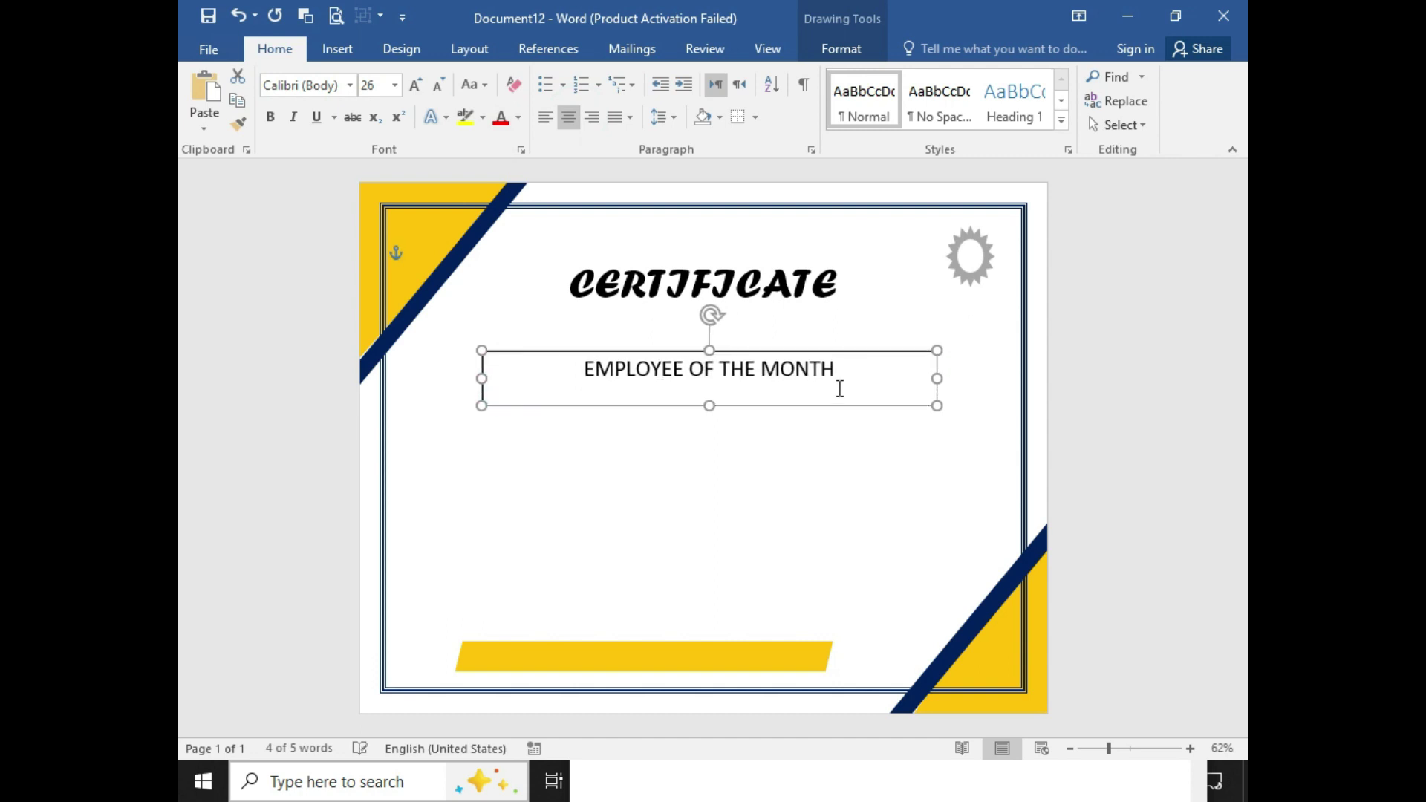
drag(709, 405, 708, 384)
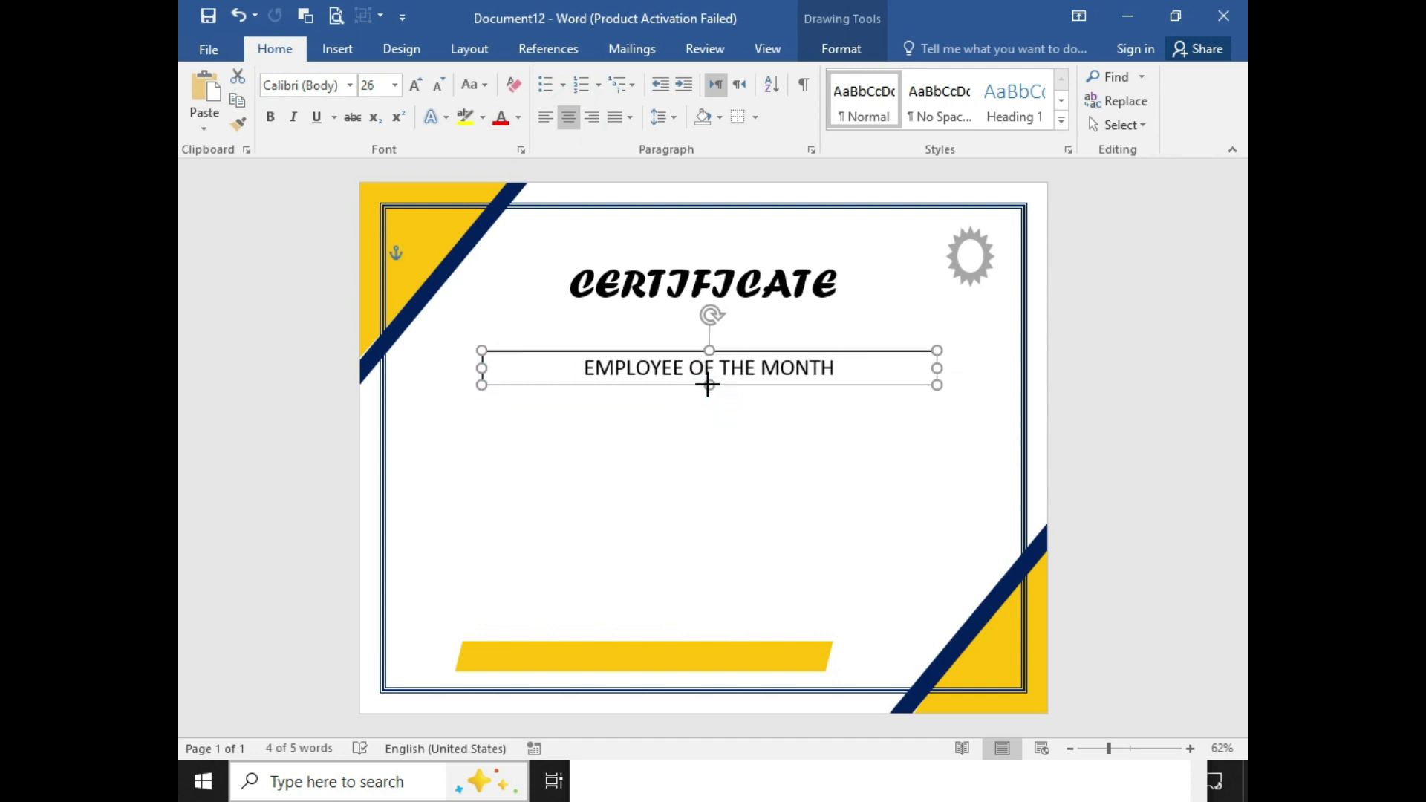
click(831, 49)
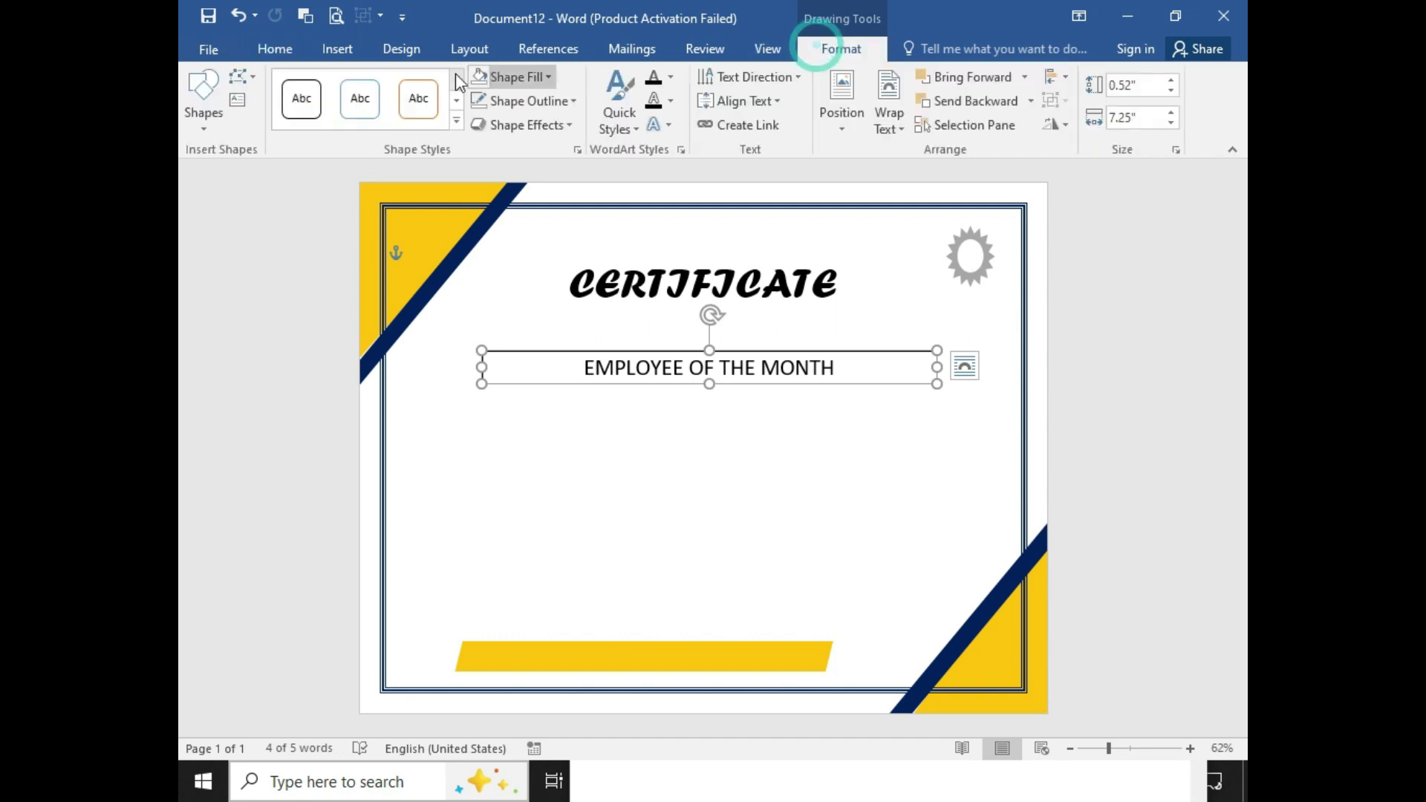
click(552, 80)
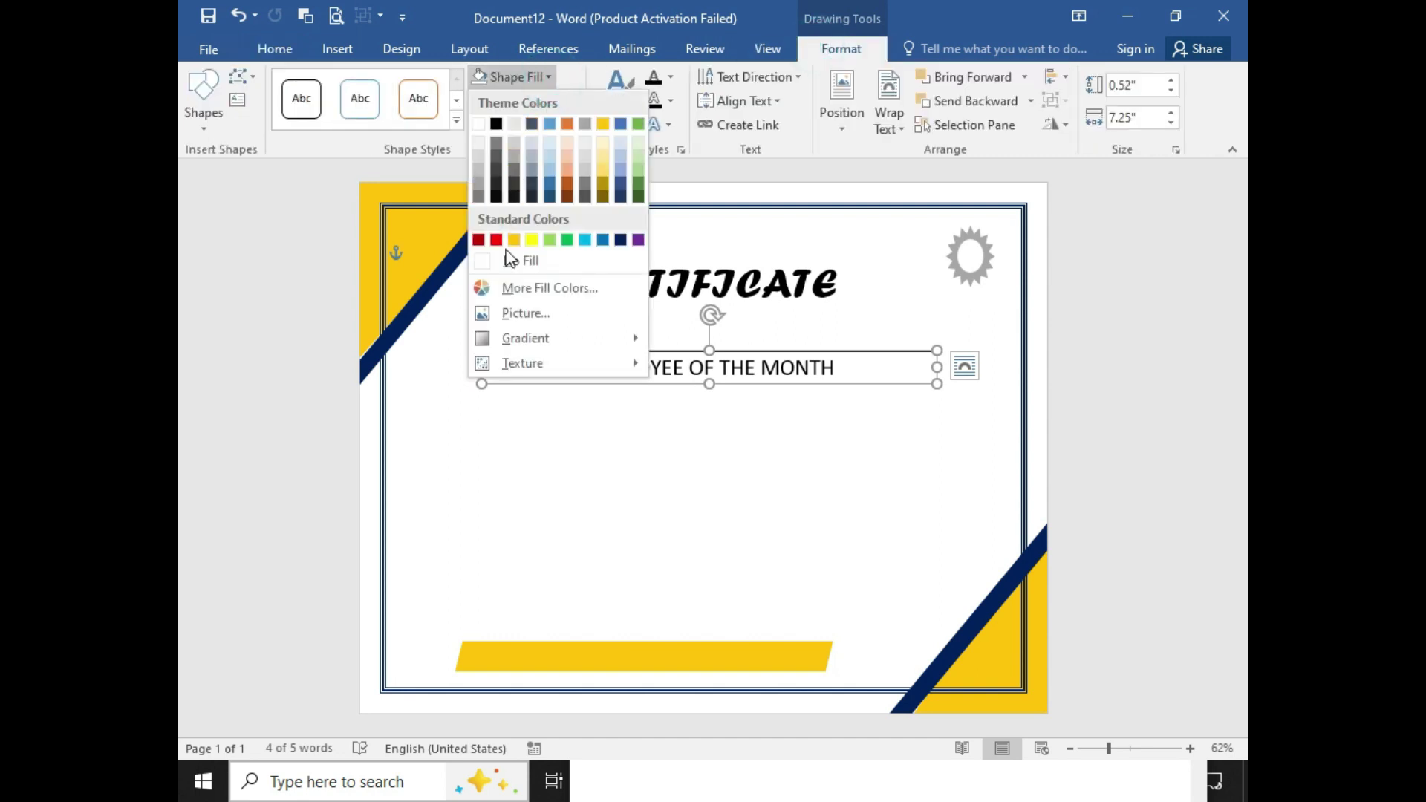
click(505, 264)
click(504, 108)
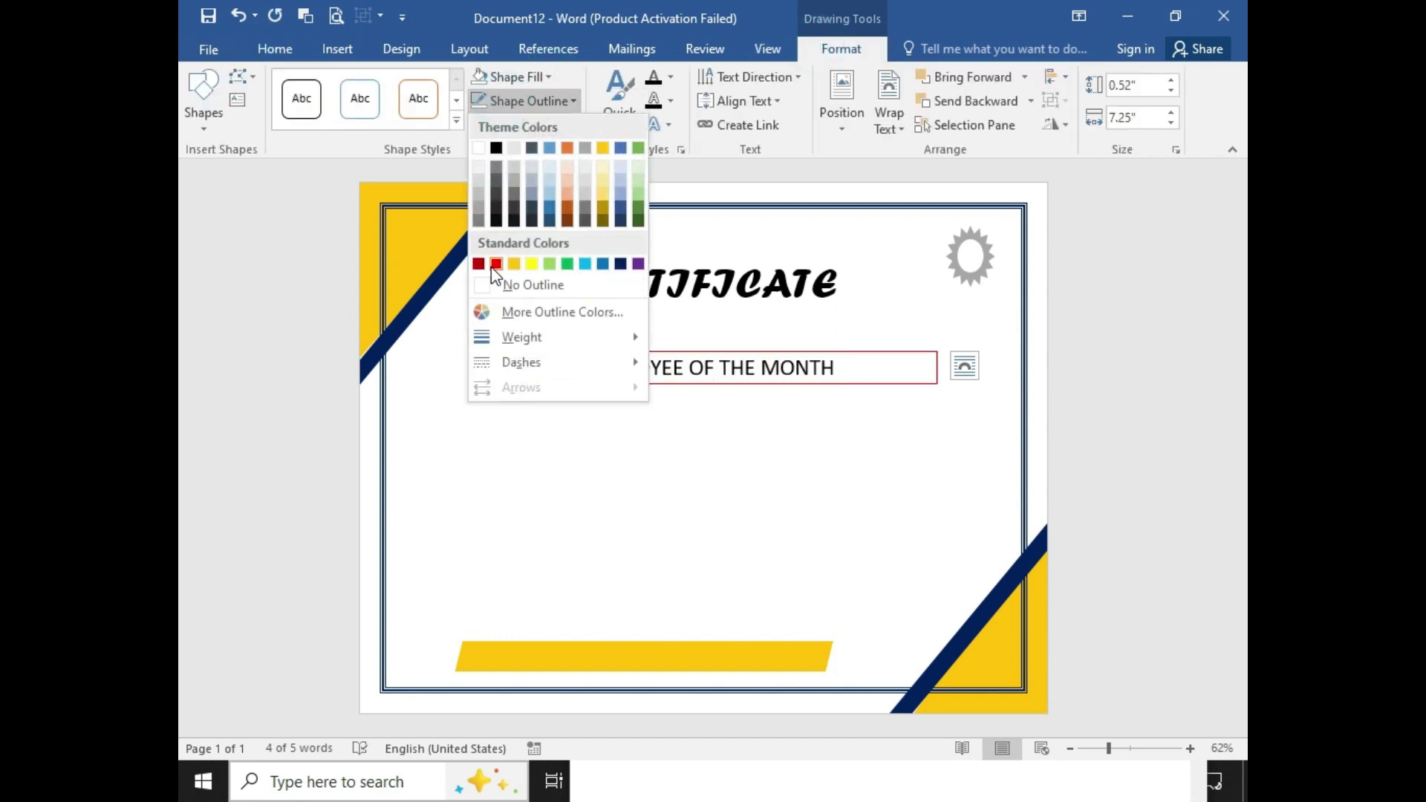
click(496, 287)
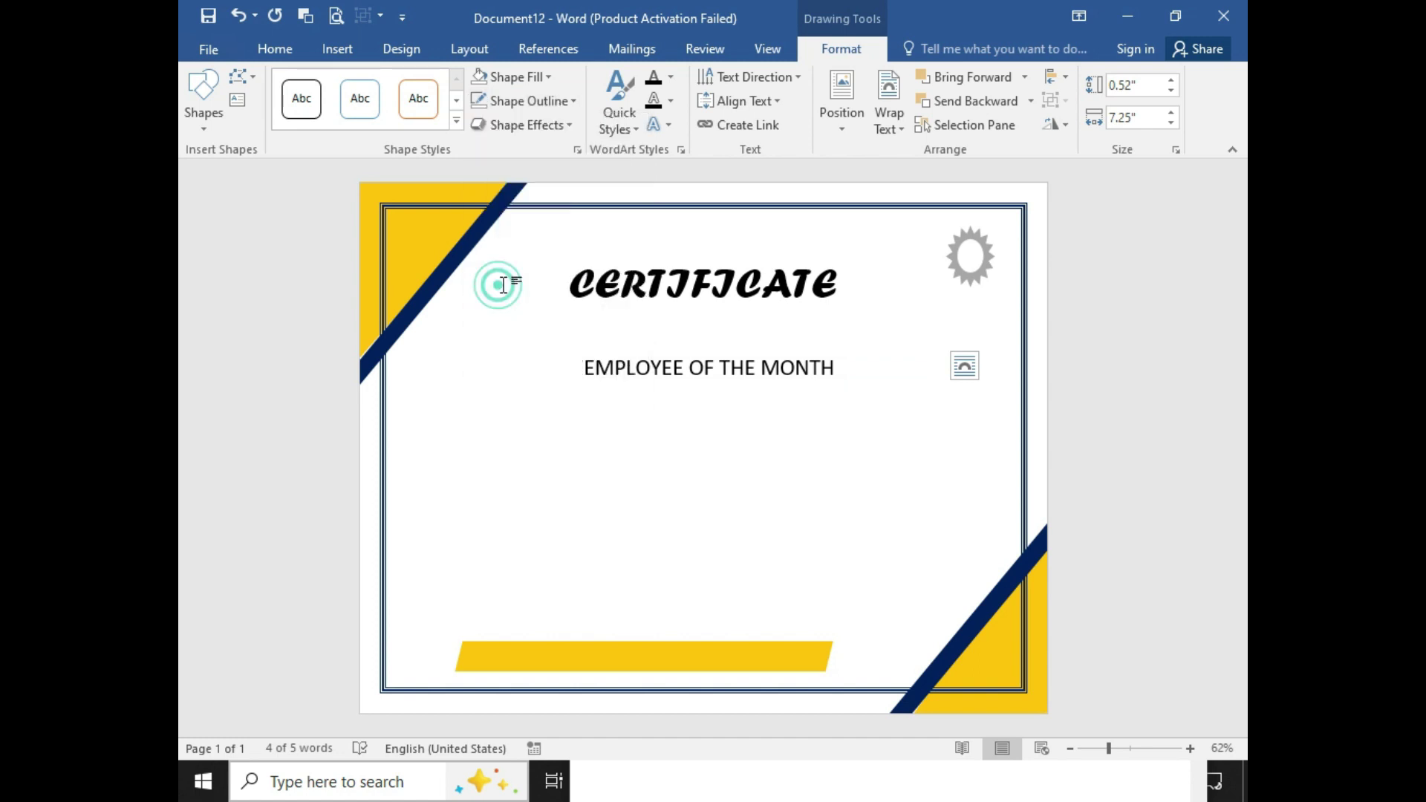
click(778, 481)
click(700, 367)
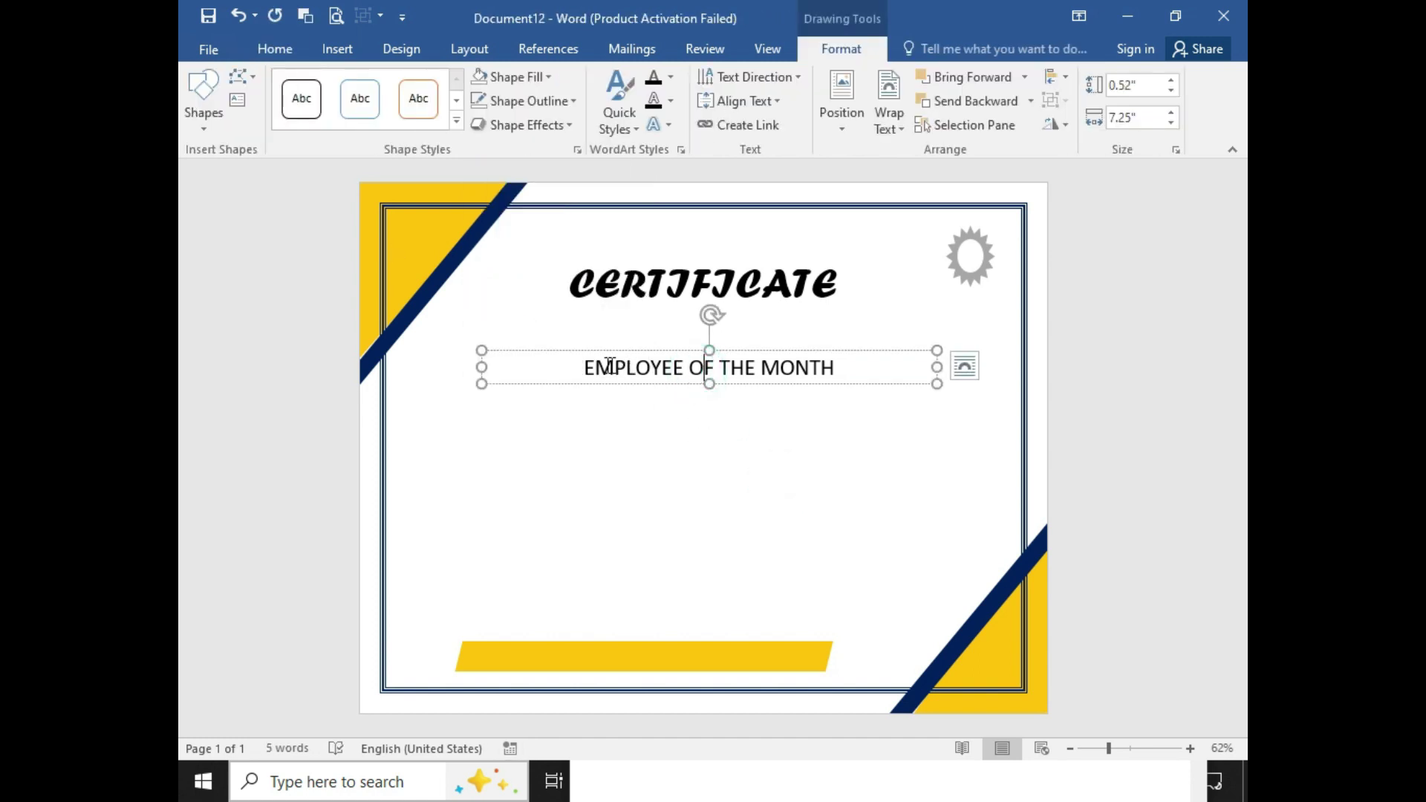
Duplicate the subtitle box below it and replace its text with AWARAD TO from Notepad
drag(489, 350, 489, 383)
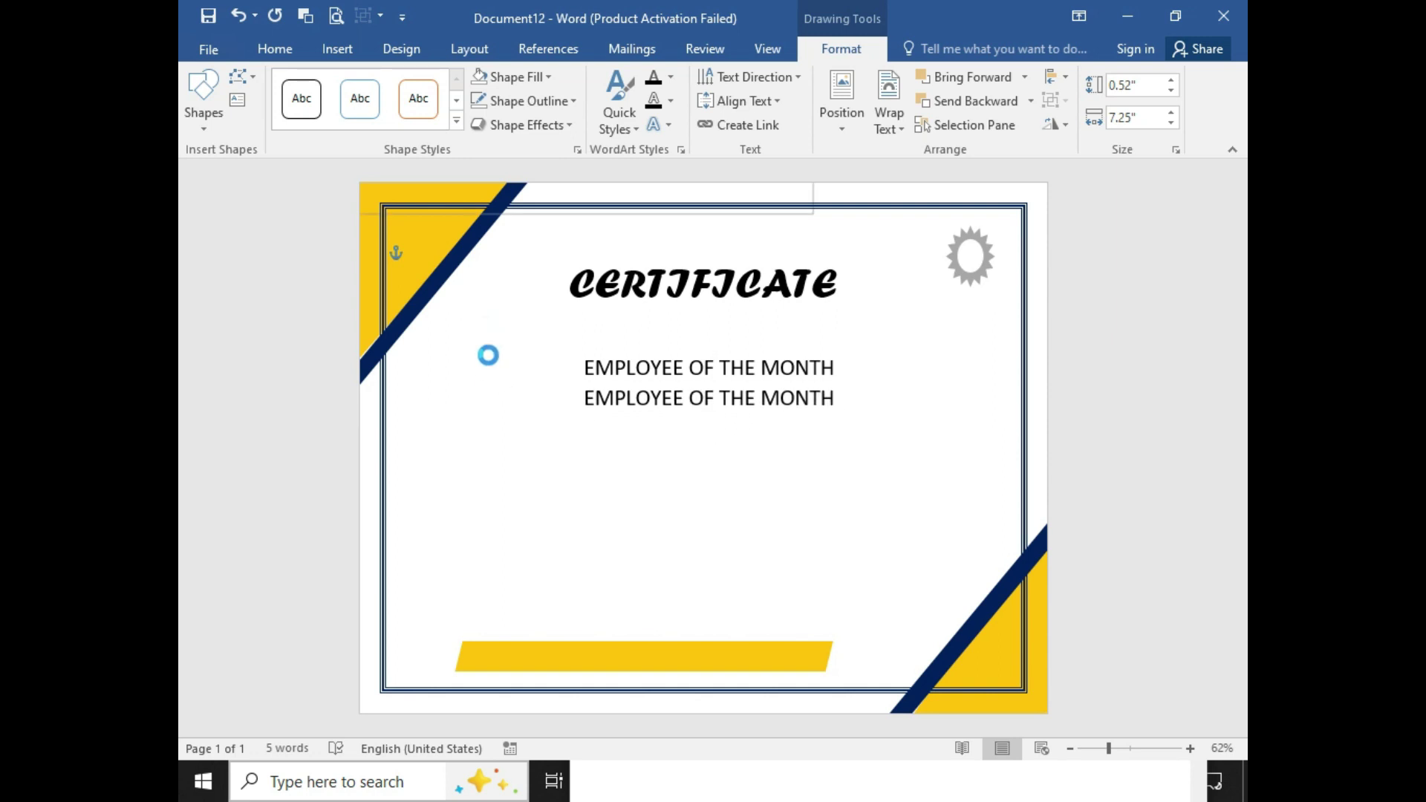
click(877, 795)
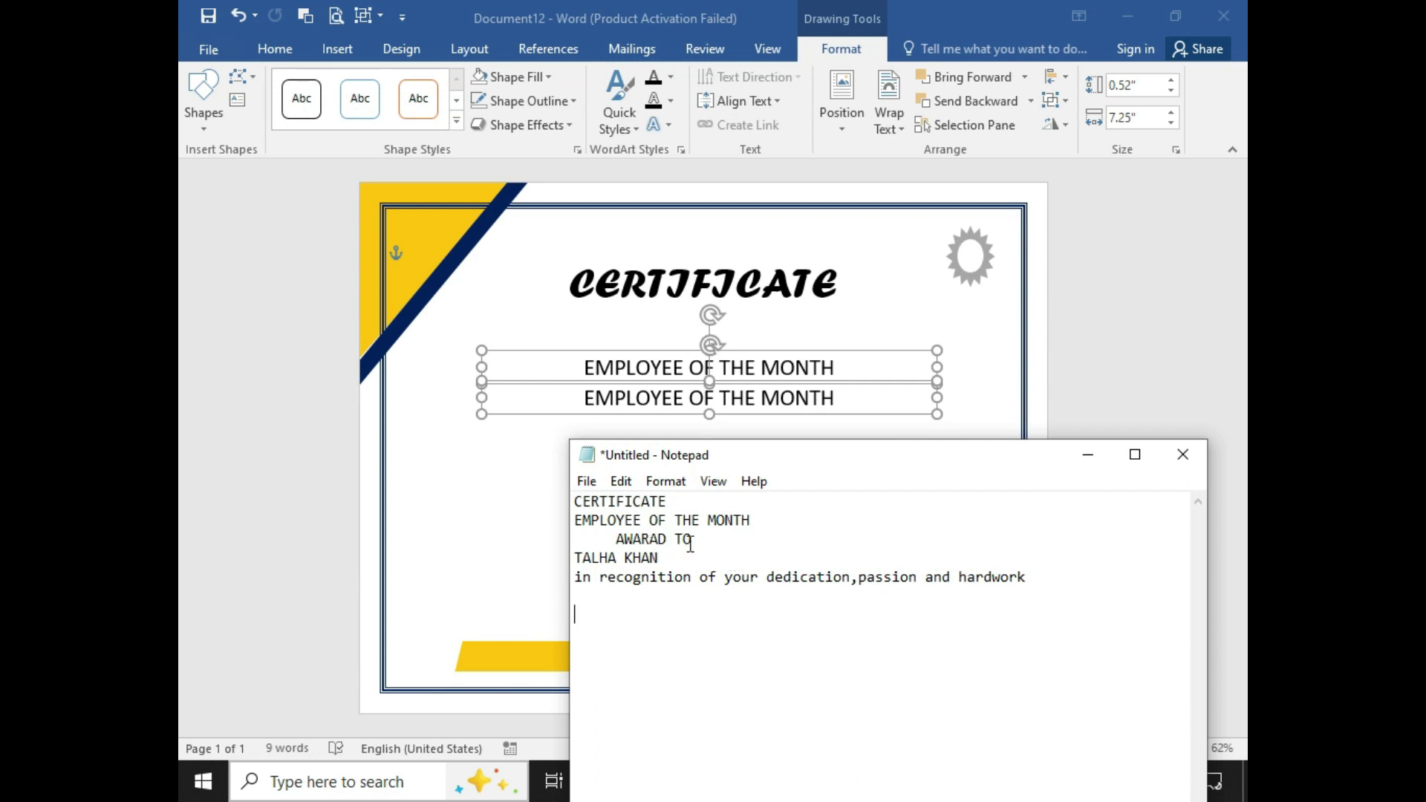
drag(696, 539, 609, 540)
key(ctrl+c)
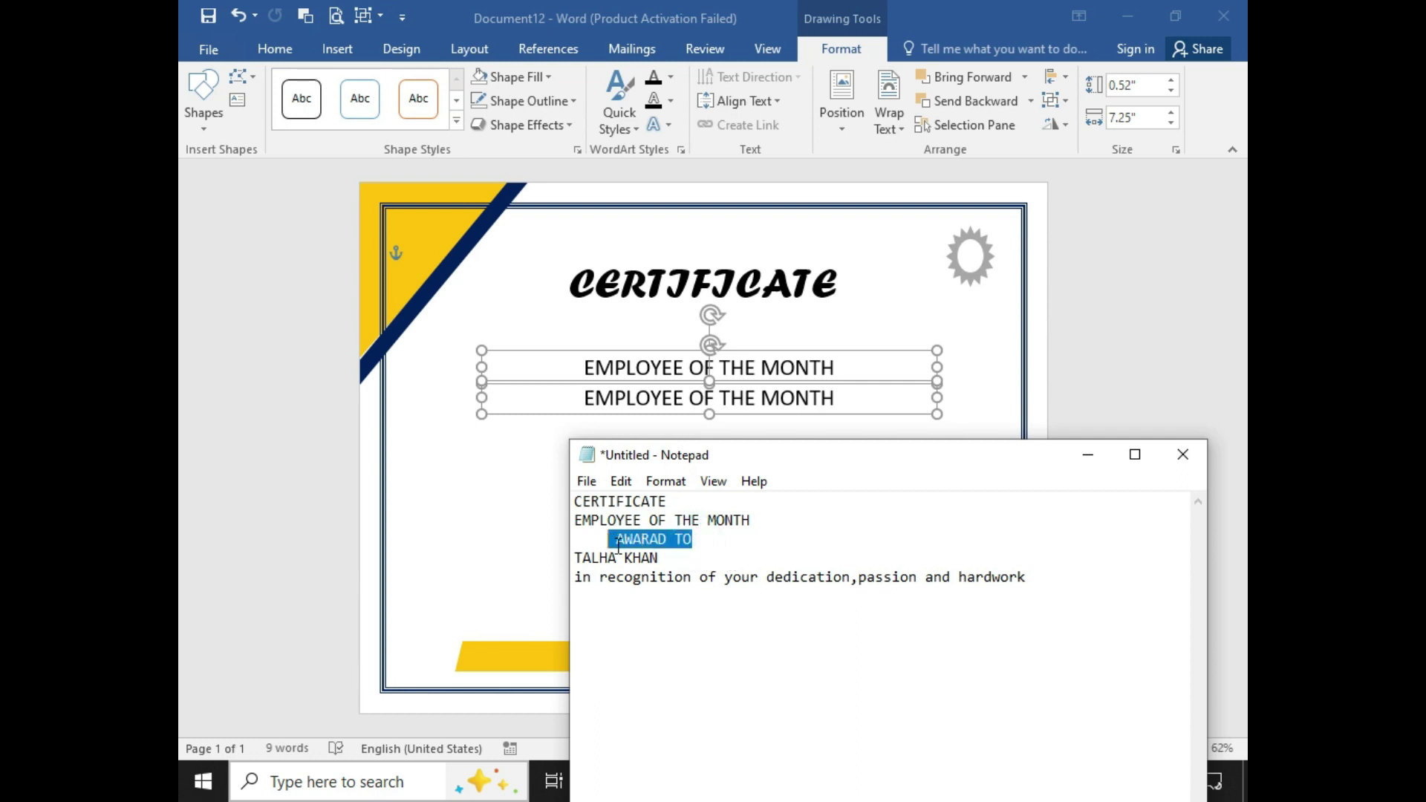
click(837, 400)
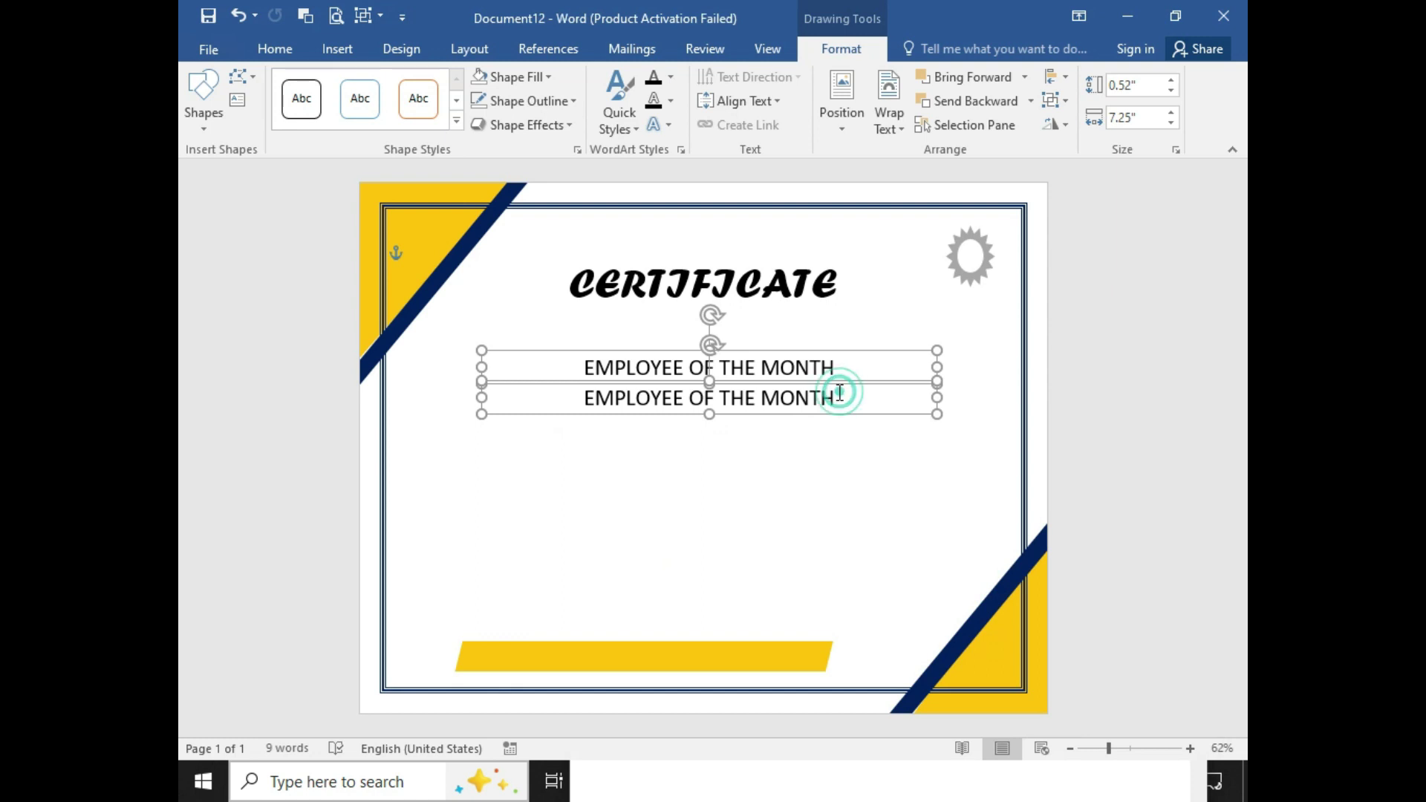
drag(570, 370, 488, 351)
click(697, 534)
click(754, 405)
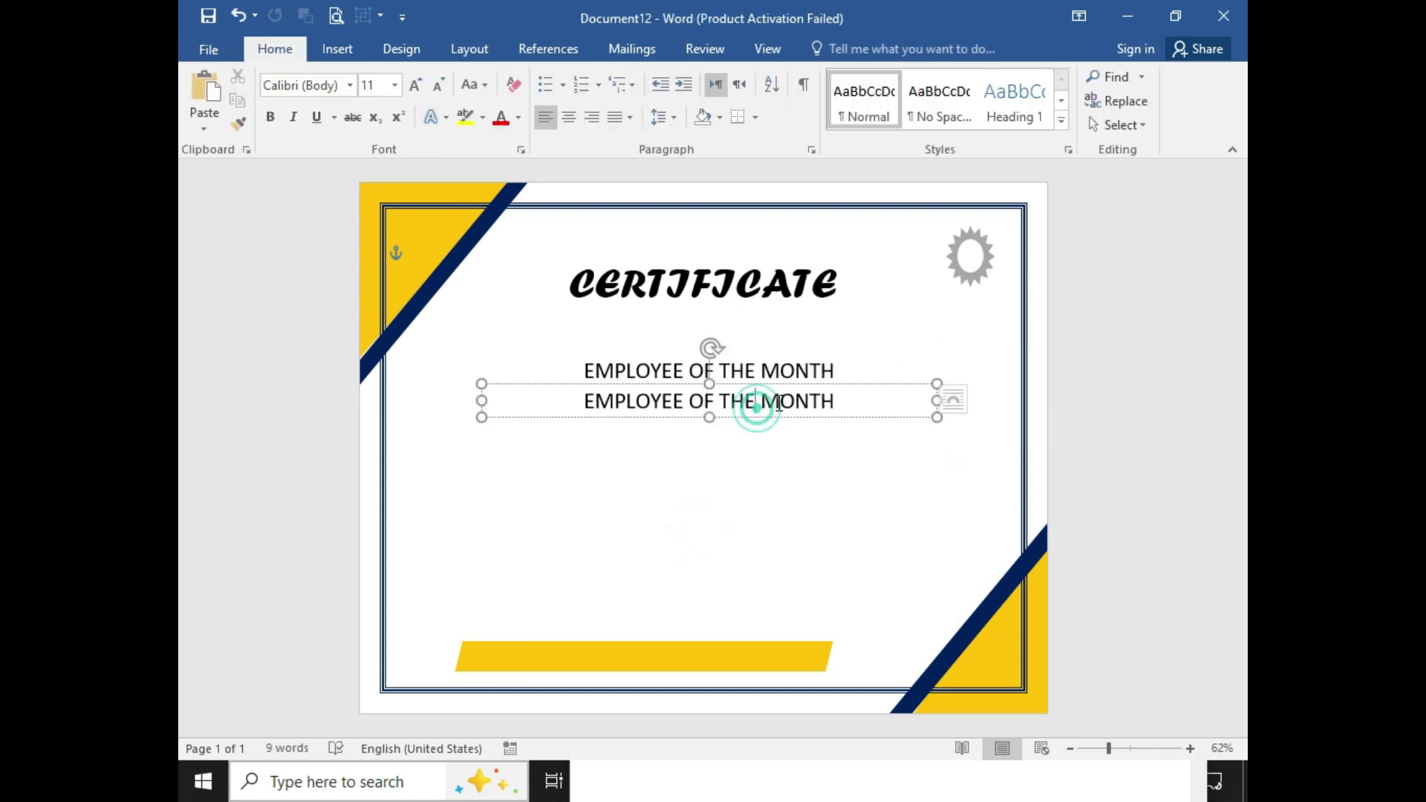
drag(847, 401, 604, 406)
key(ctrl+v)
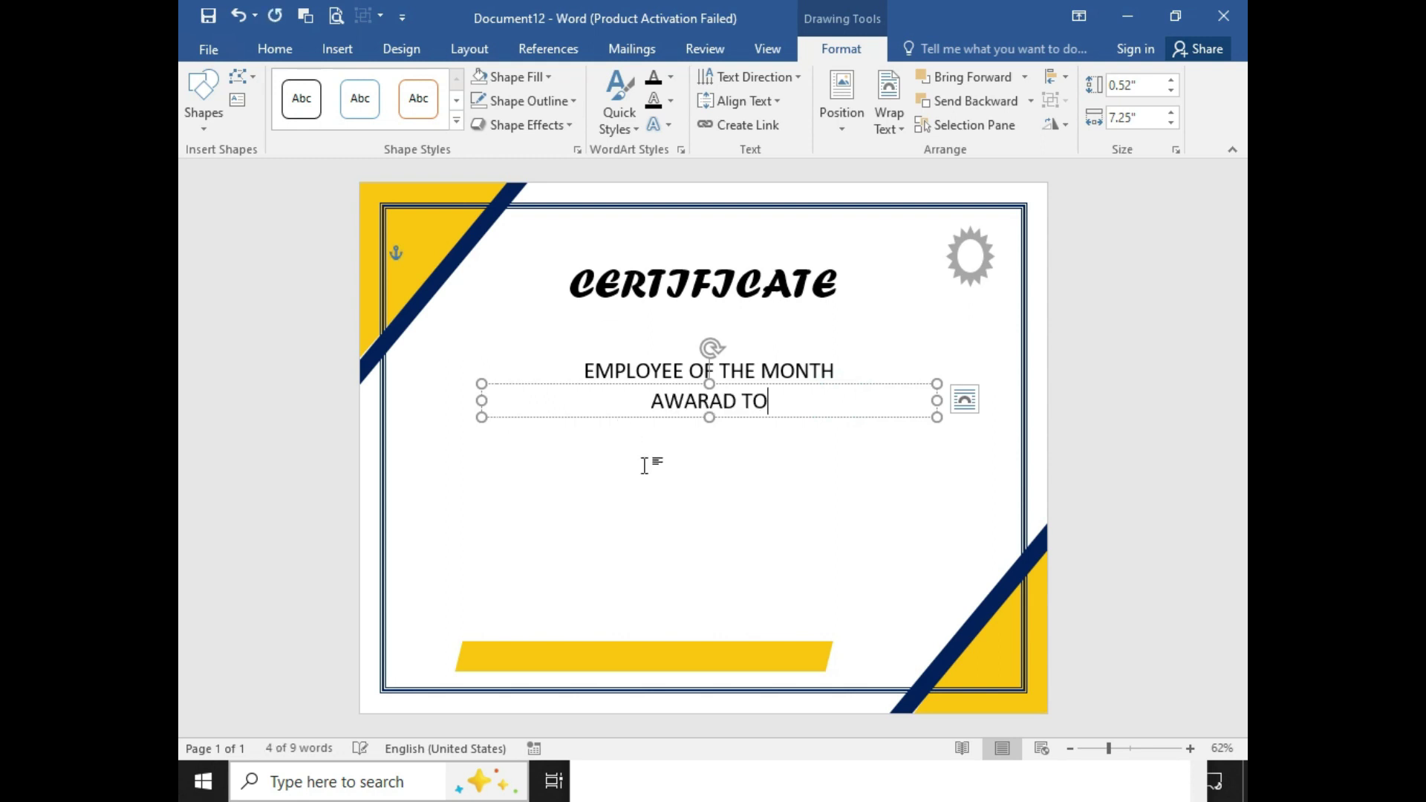
click(755, 504)
click(869, 789)
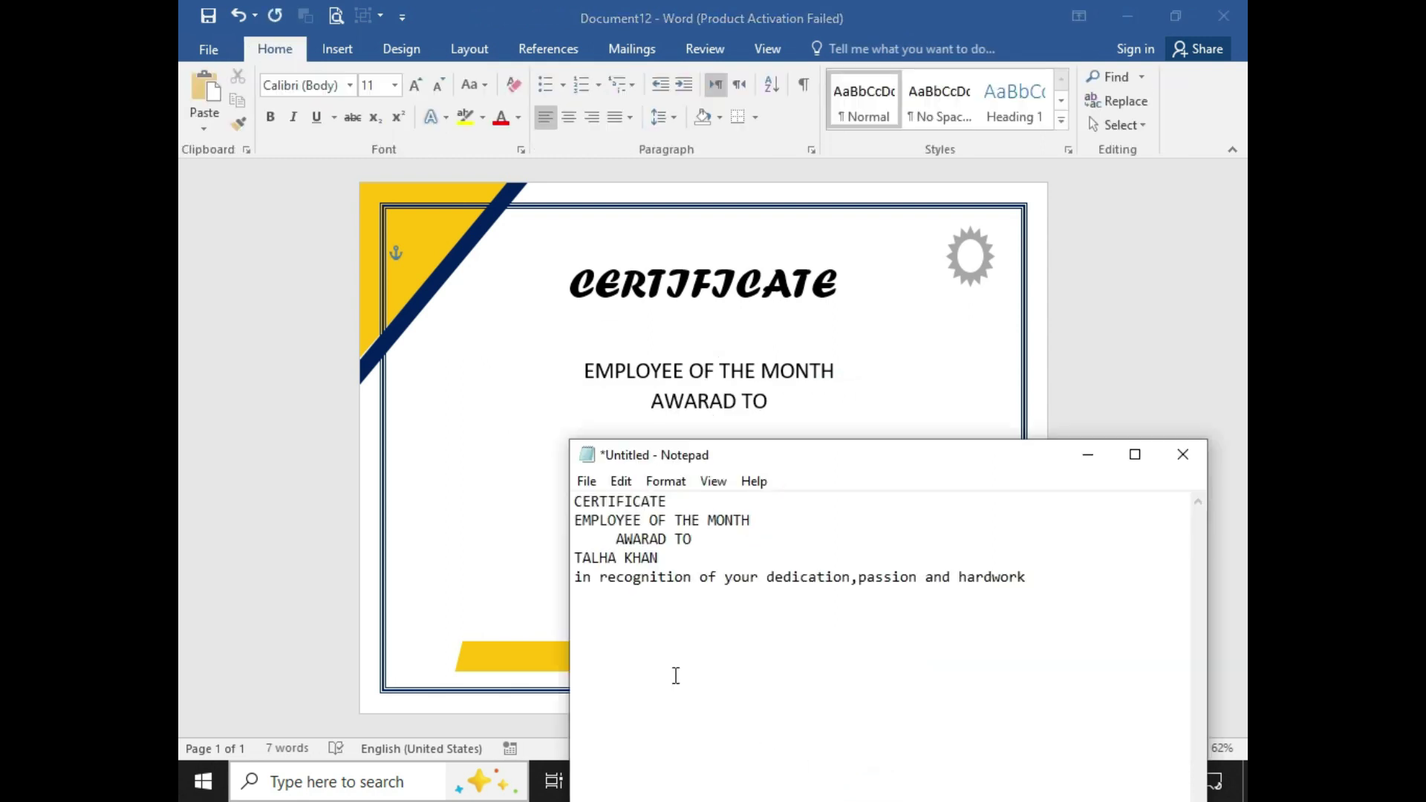
Duplicate the AWARAD TO box below and paste the recipient's name from Notepad into it
drag(805, 466, 773, 499)
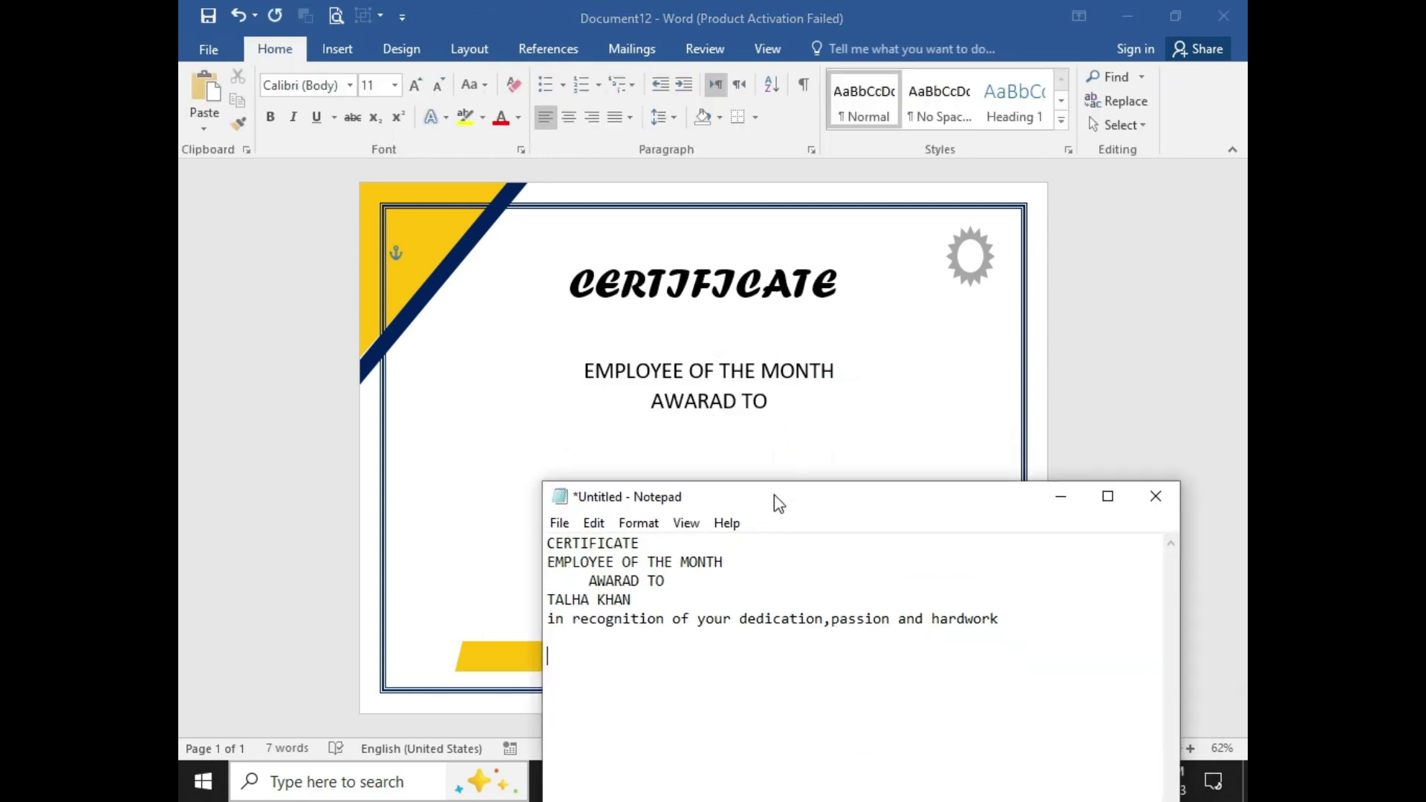
click(694, 405)
click(652, 407)
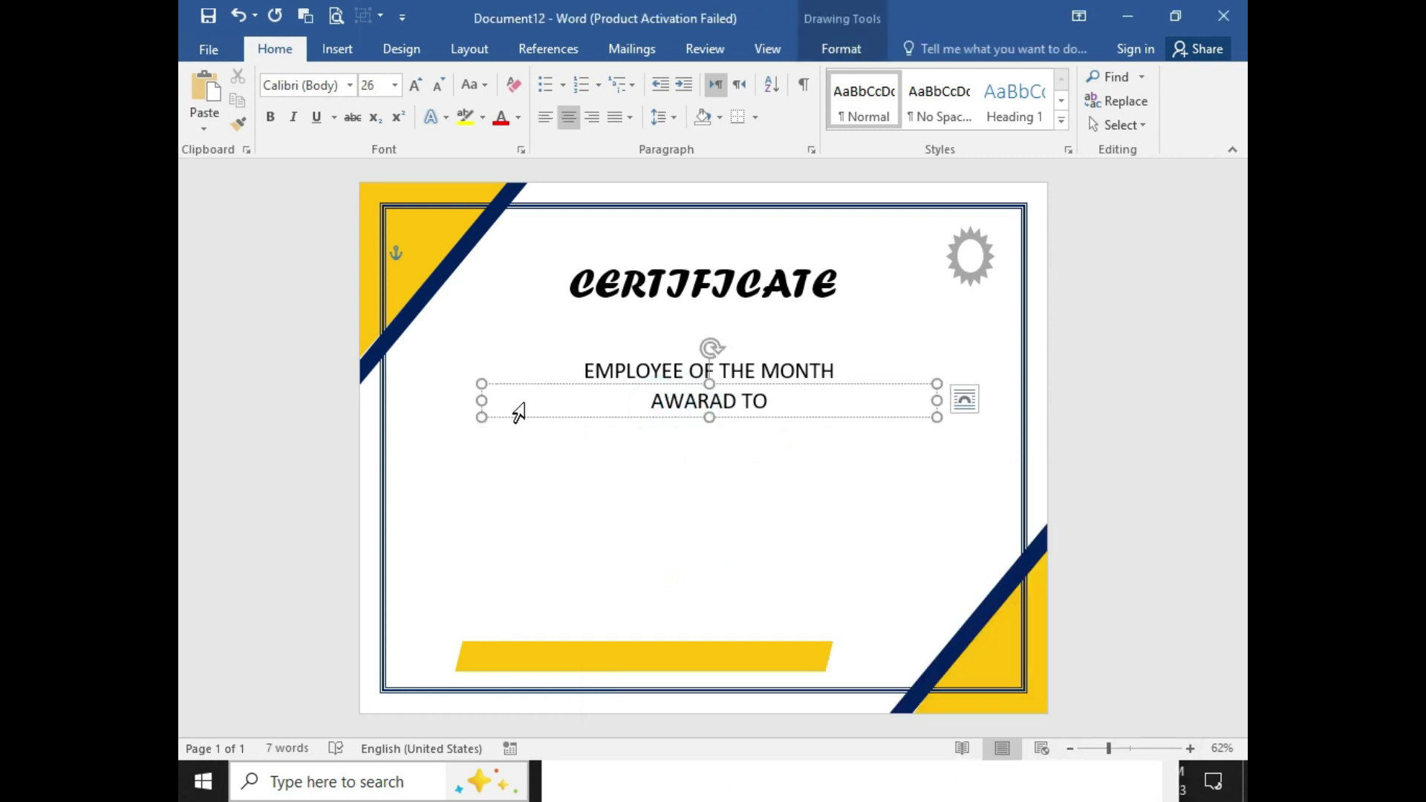
drag(493, 405, 493, 435)
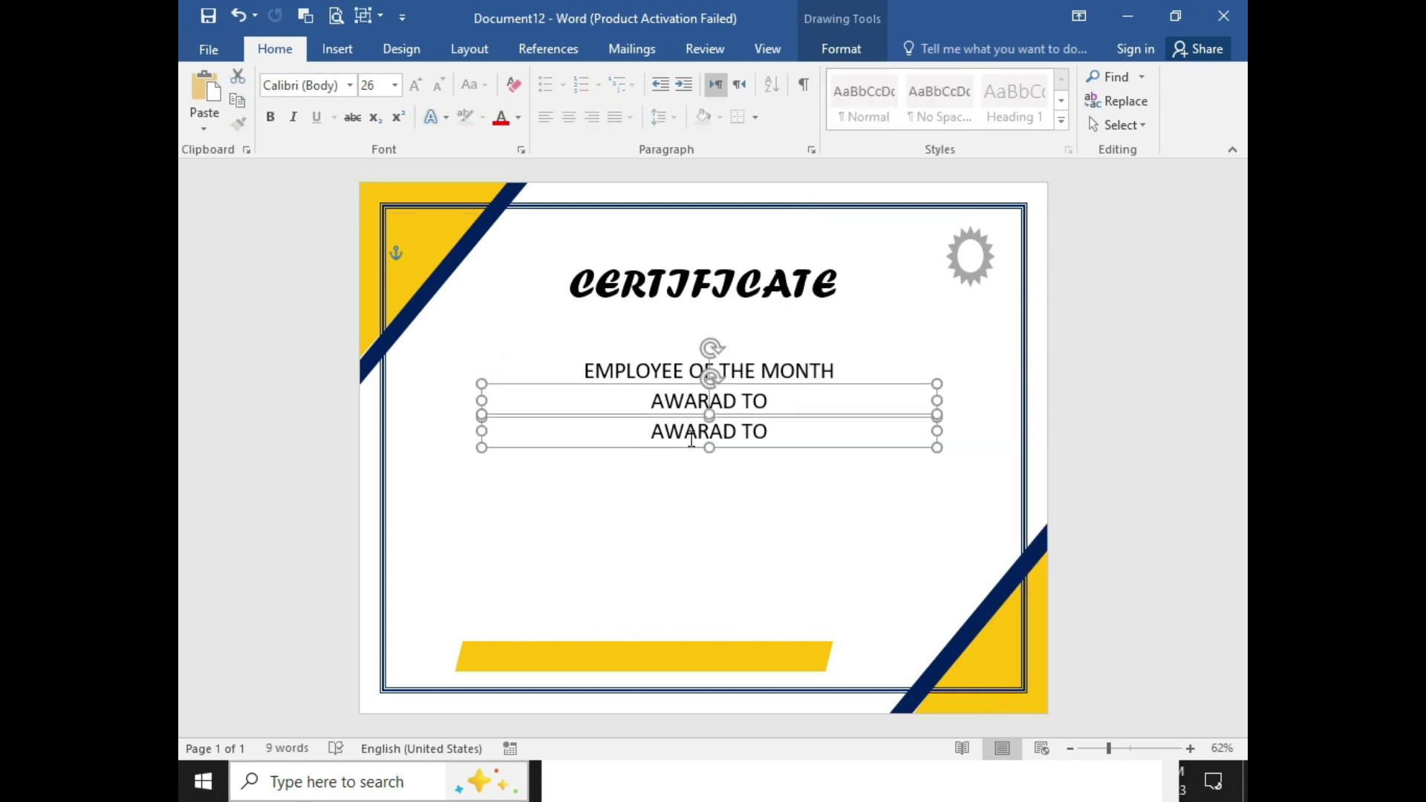
click(684, 432)
click(874, 791)
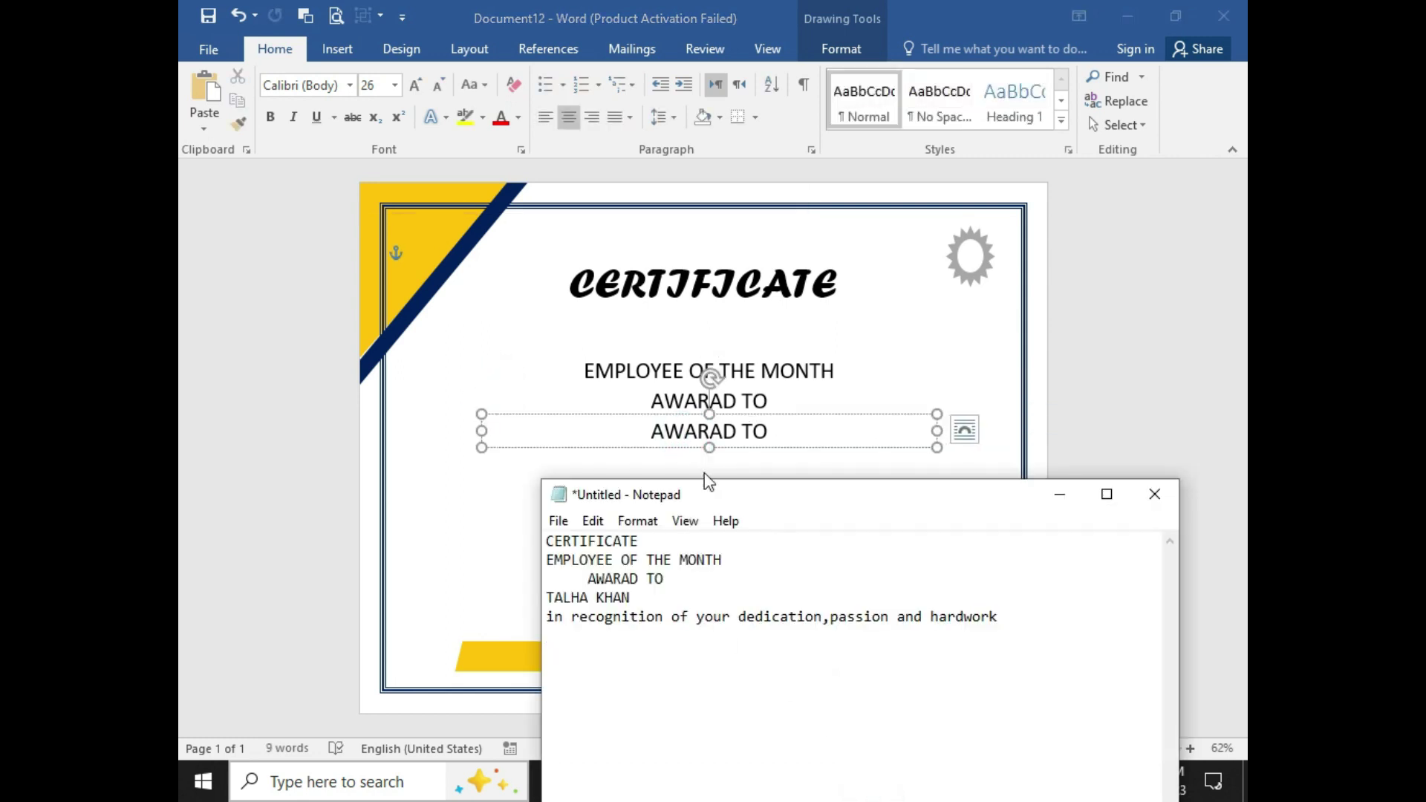
drag(674, 581, 530, 601)
key(ctrl+c)
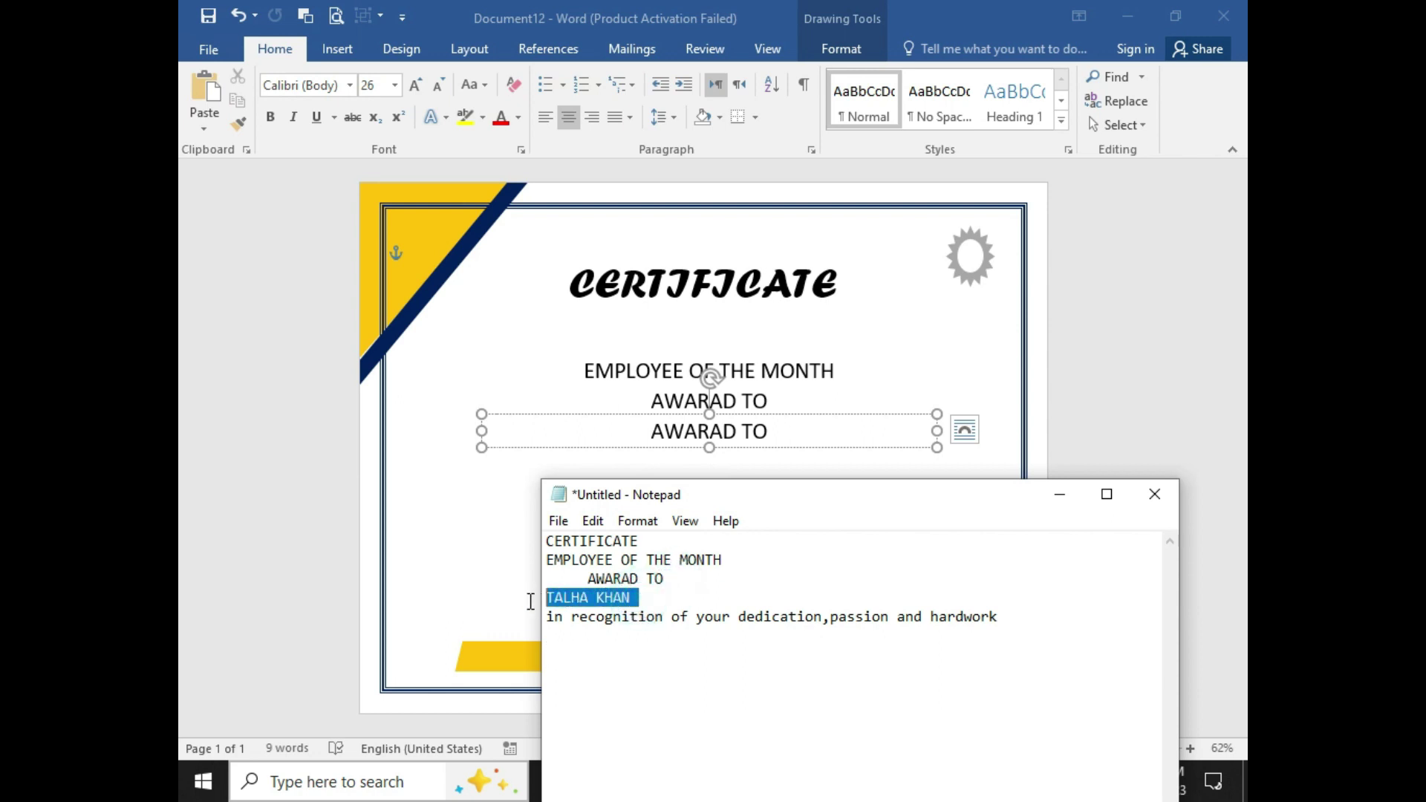
click(742, 431)
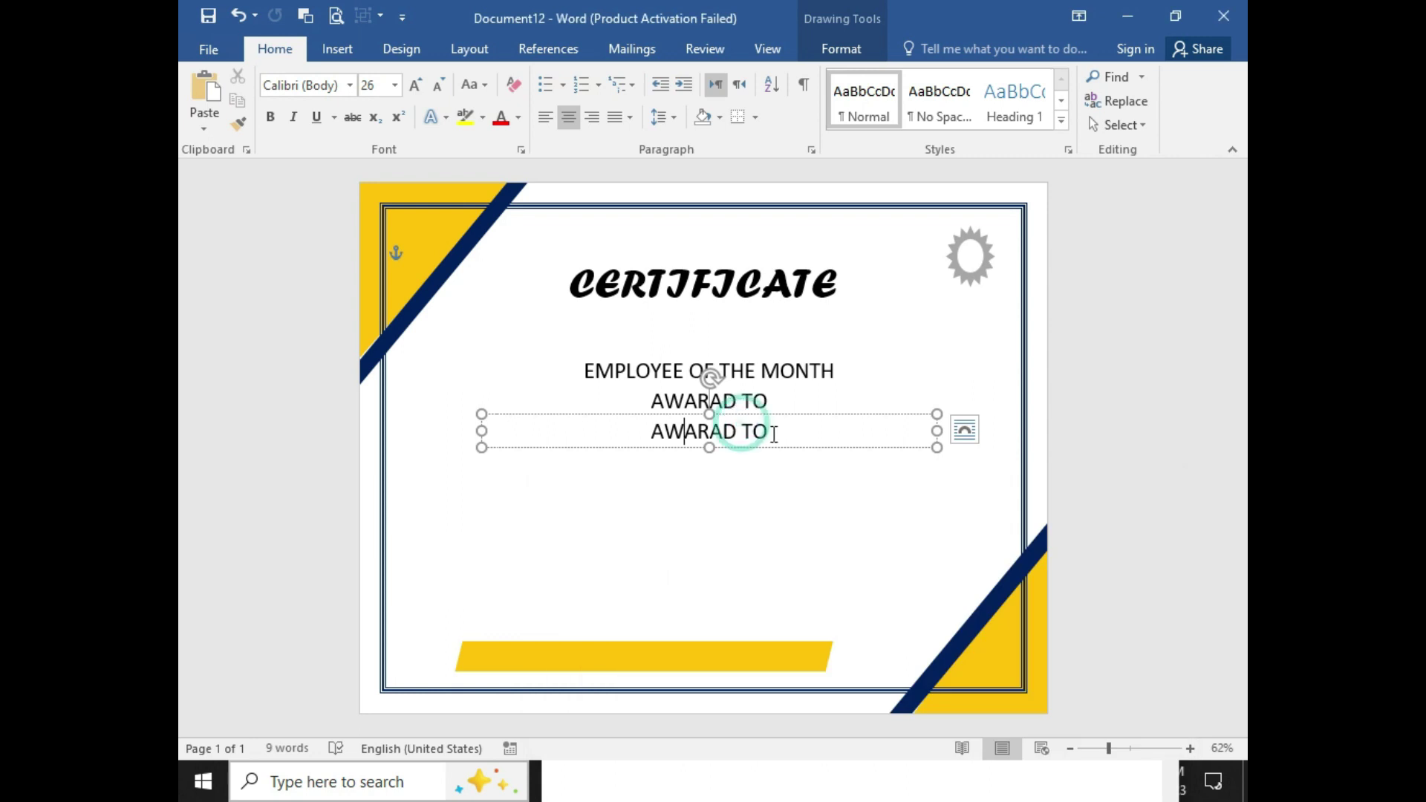
drag(778, 432, 622, 433)
key(ctrl+v)
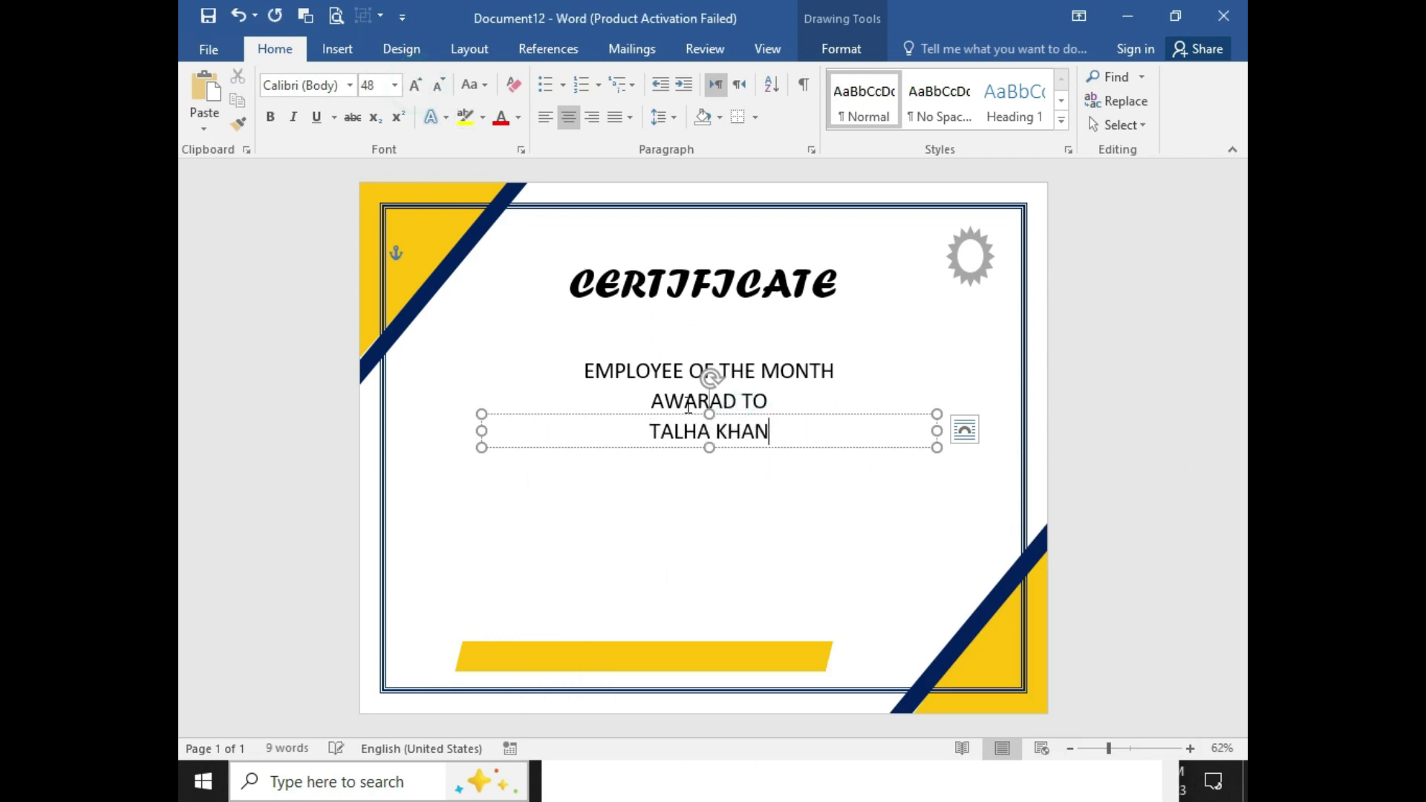
Make the recipient's name 72 pt, red, Times New Roman, enlarging its box to fit
triple_click(778, 436)
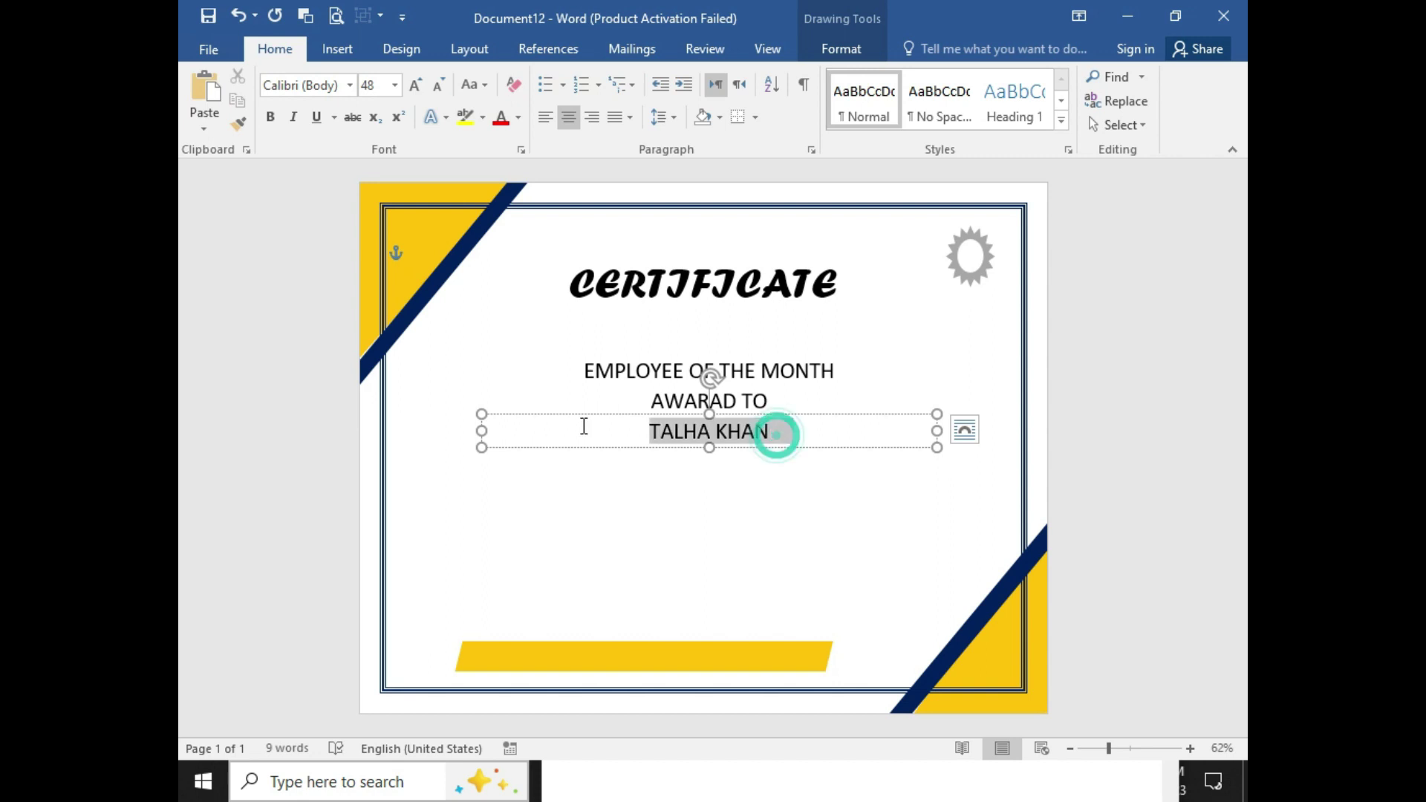
click(414, 85)
click(414, 84)
click(414, 85)
click(414, 84)
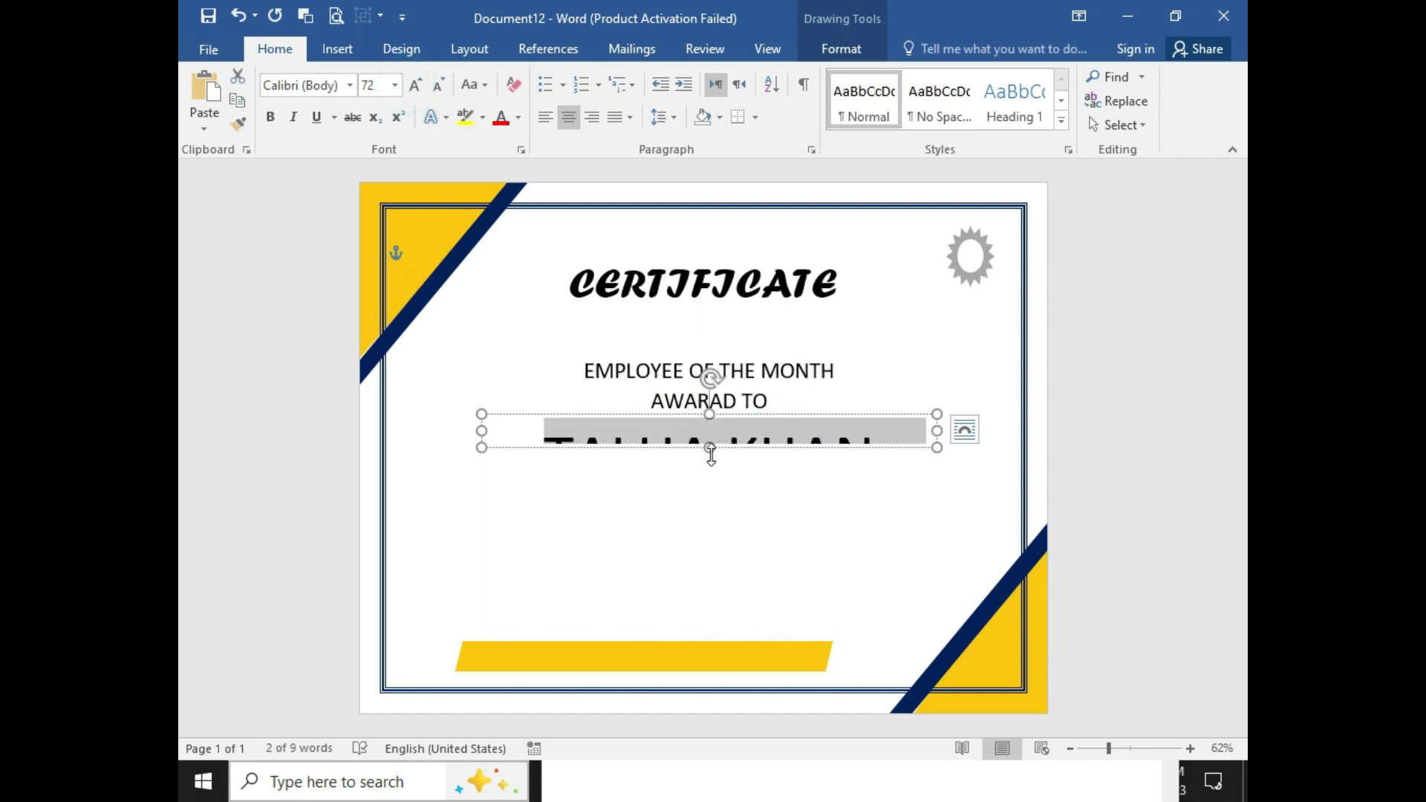
drag(709, 464, 709, 485)
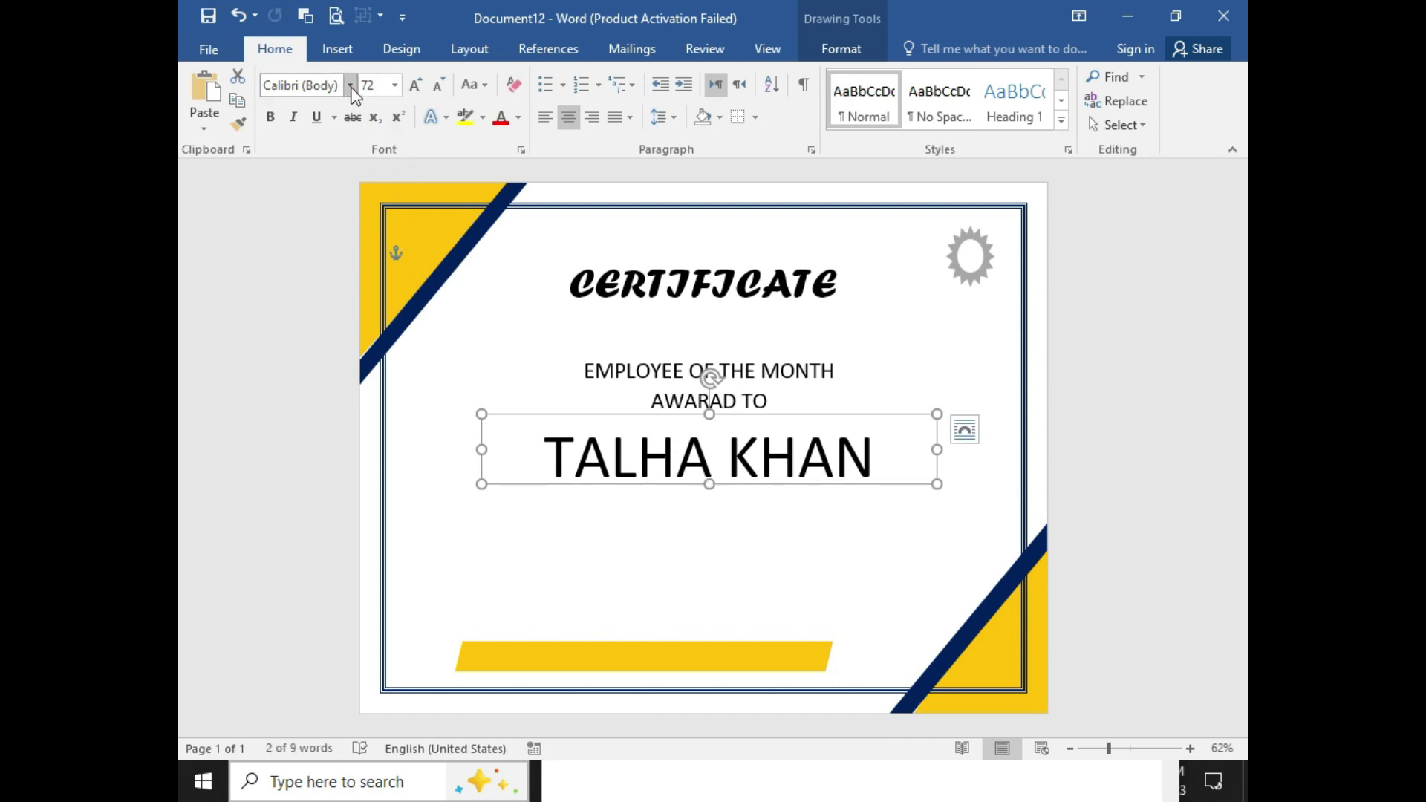
click(500, 118)
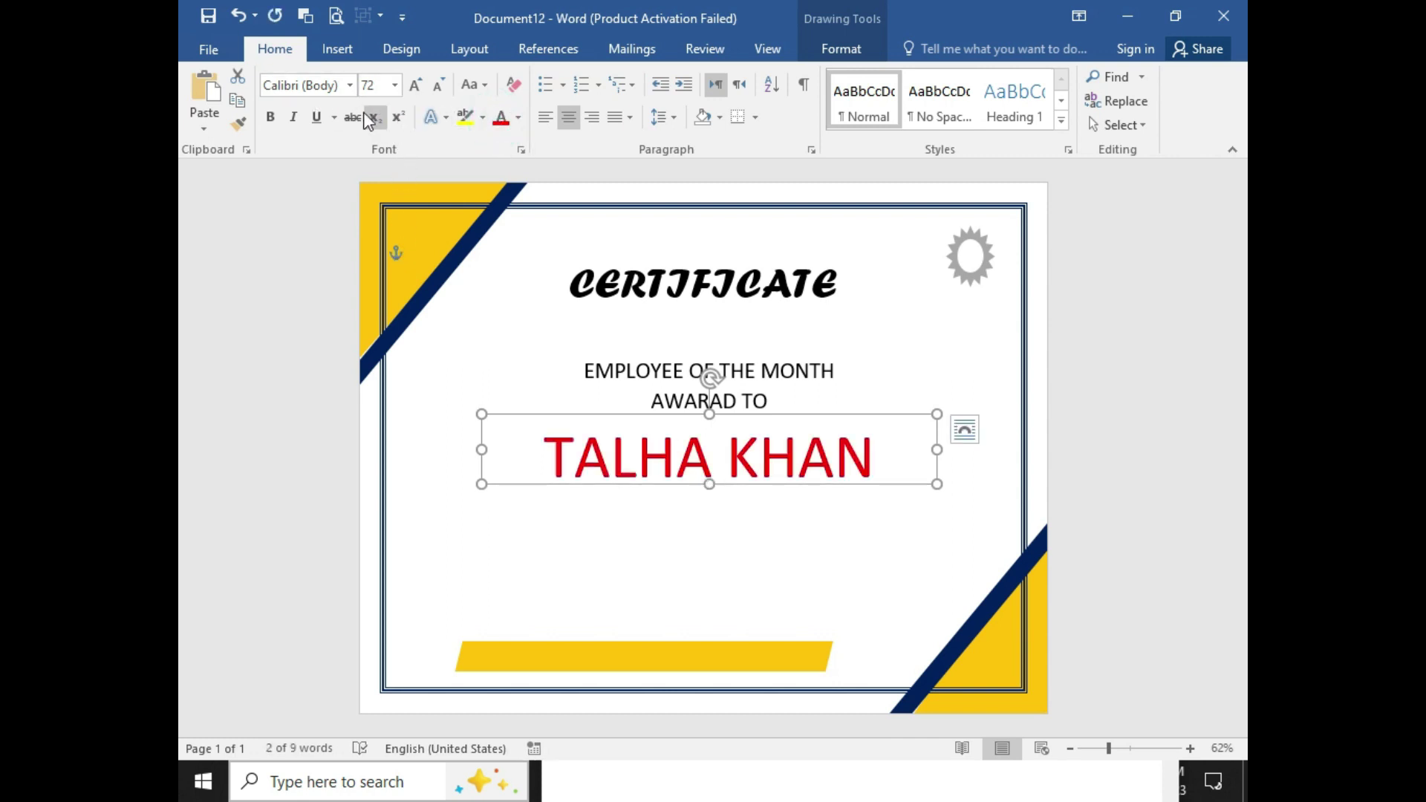
click(352, 86)
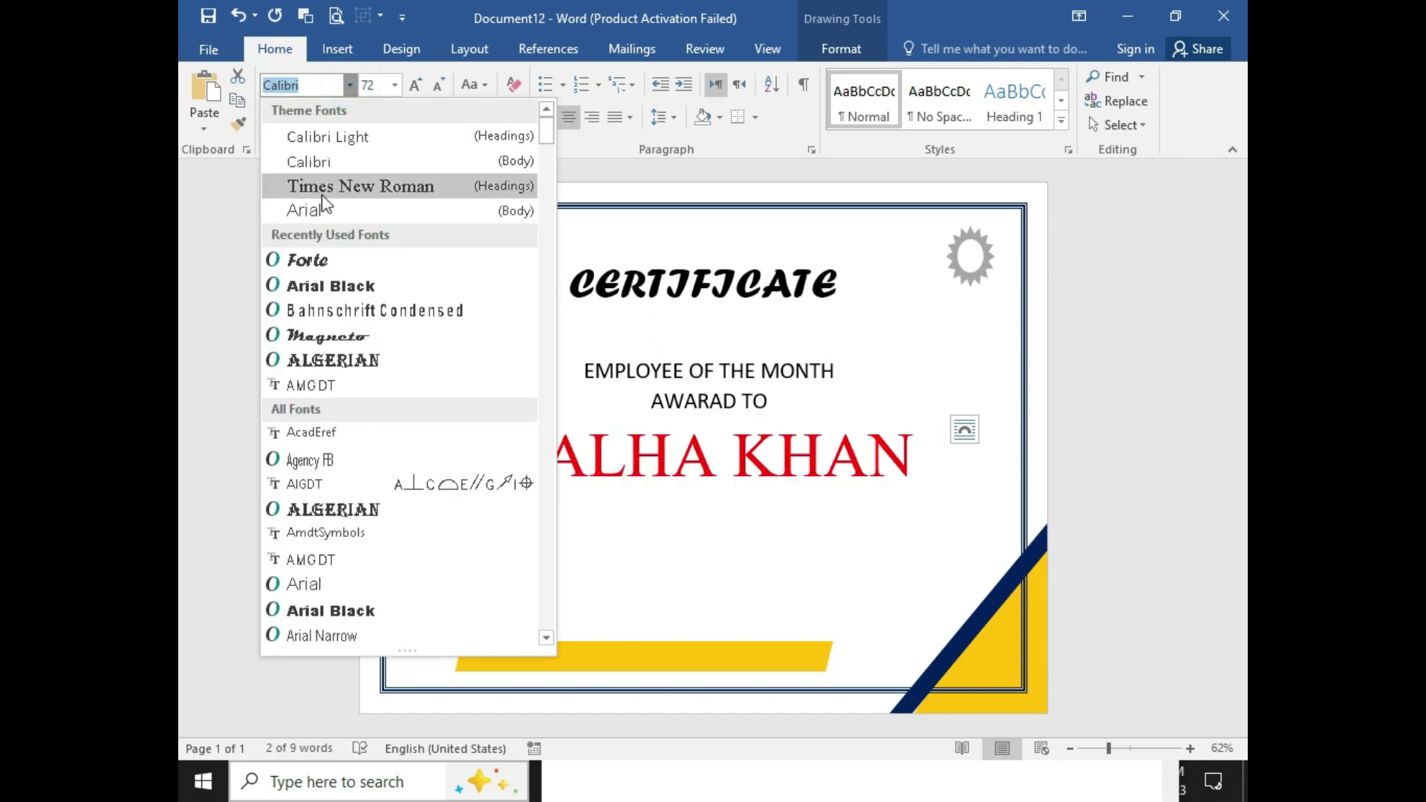
click(322, 186)
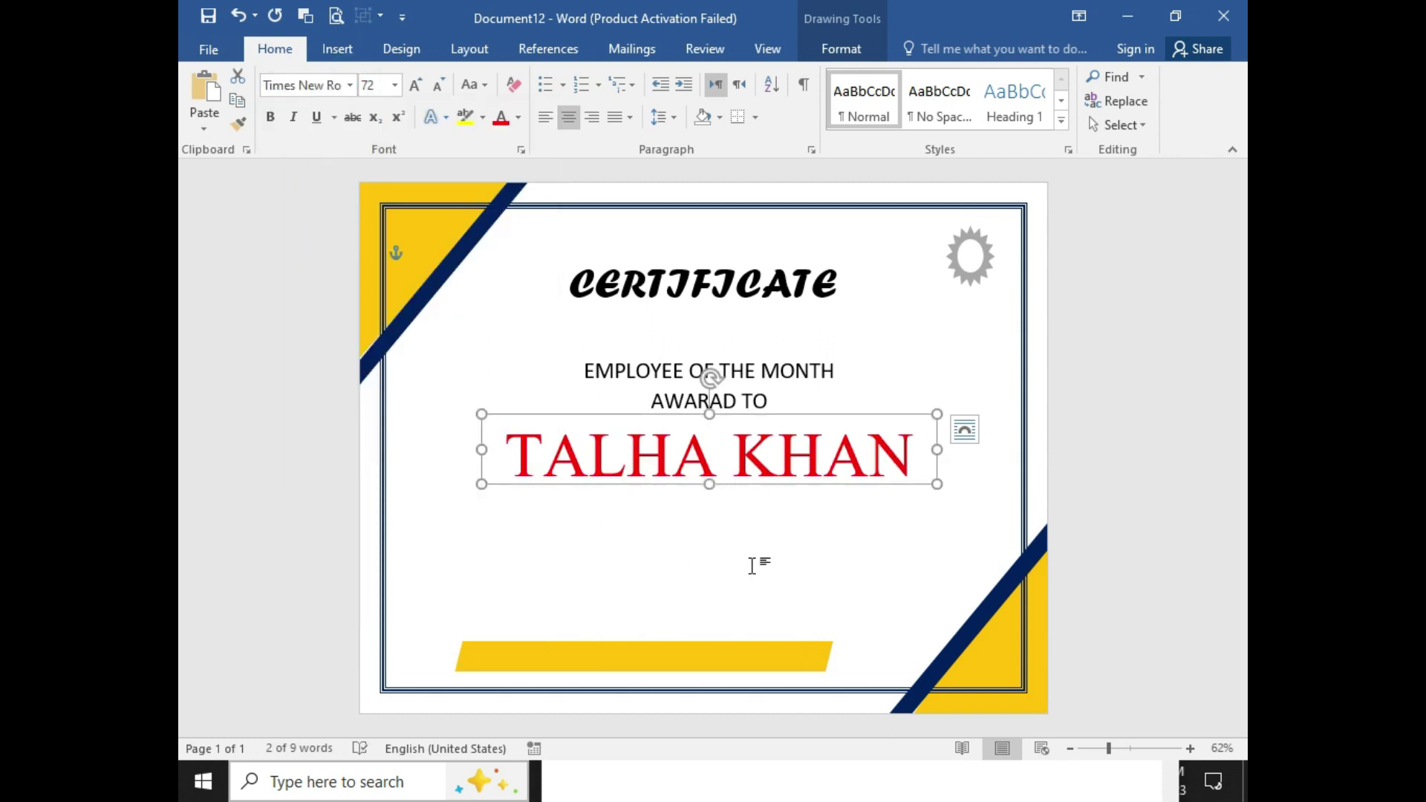
click(316, 117)
click(608, 505)
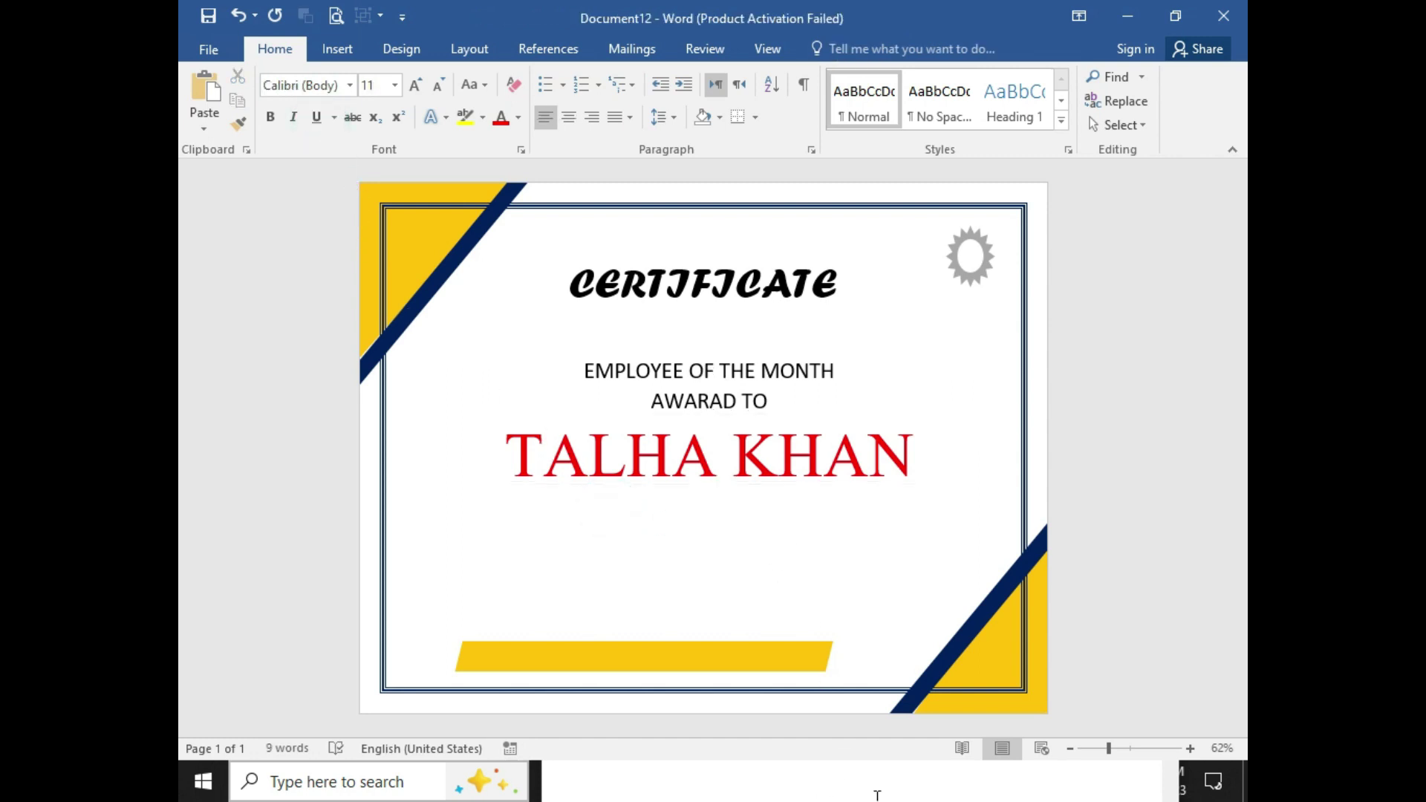
Copy 'in recognition of your dedication,passion and hardwork' from Notepad, then minimize Notepad
click(846, 787)
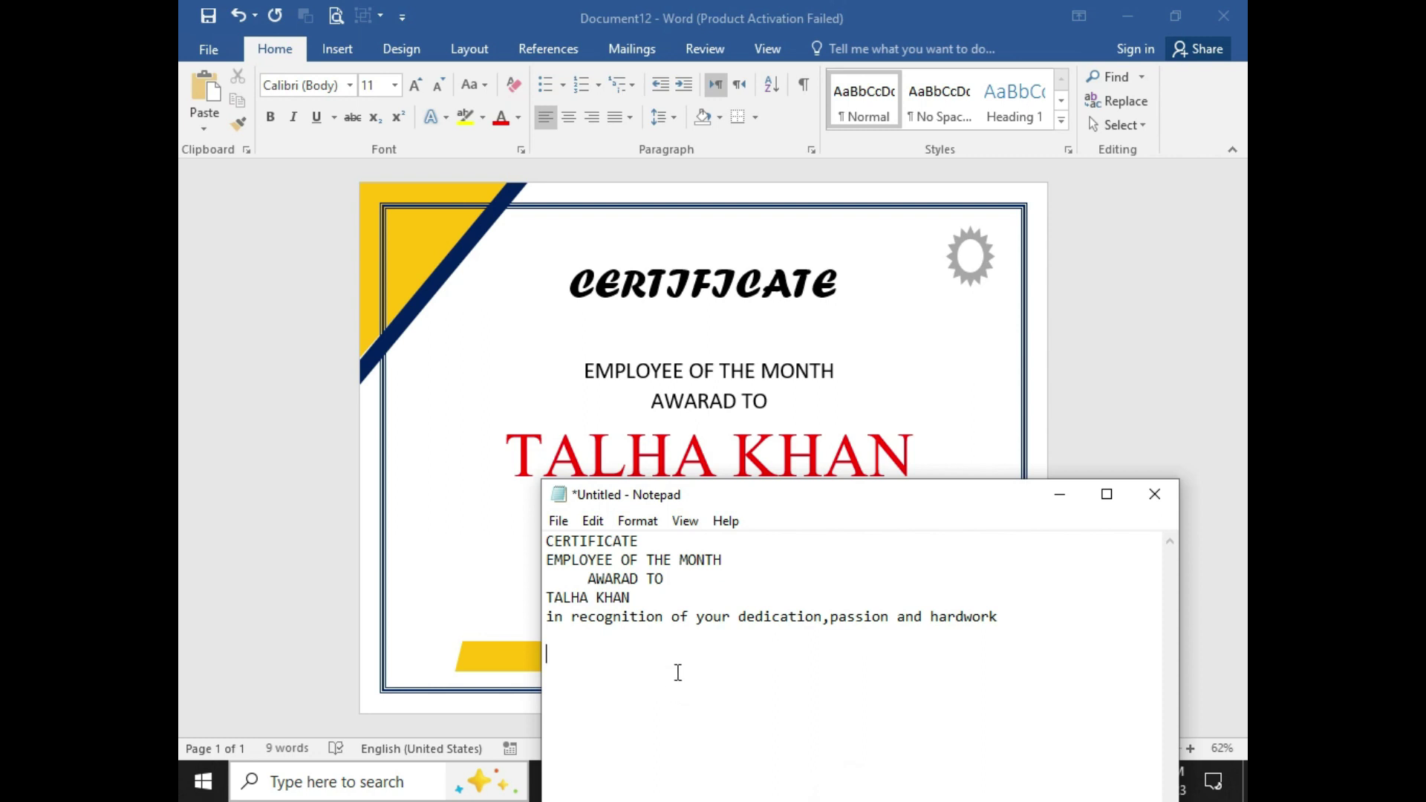
drag(867, 511, 877, 483)
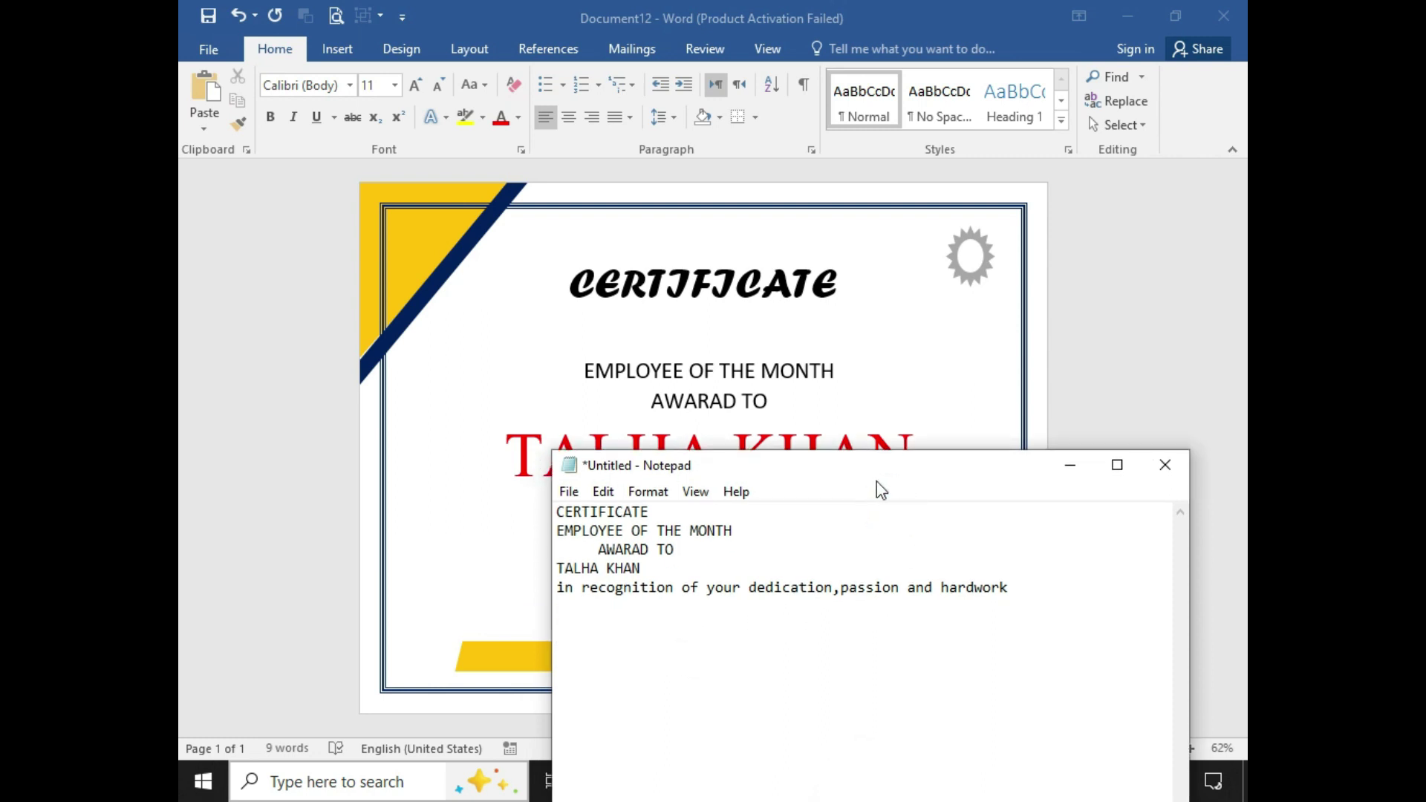
drag(1015, 587, 554, 587)
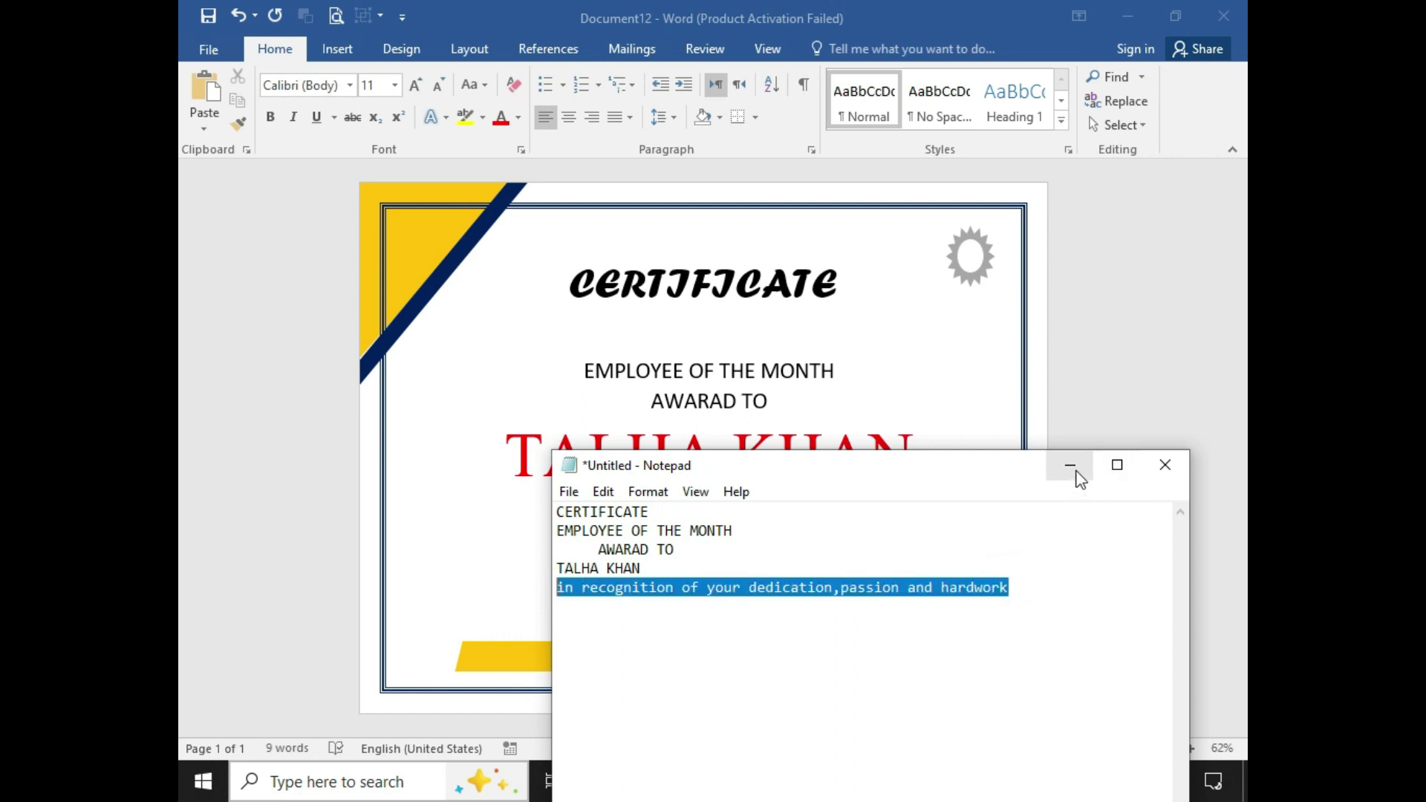
click(1070, 464)
click(714, 370)
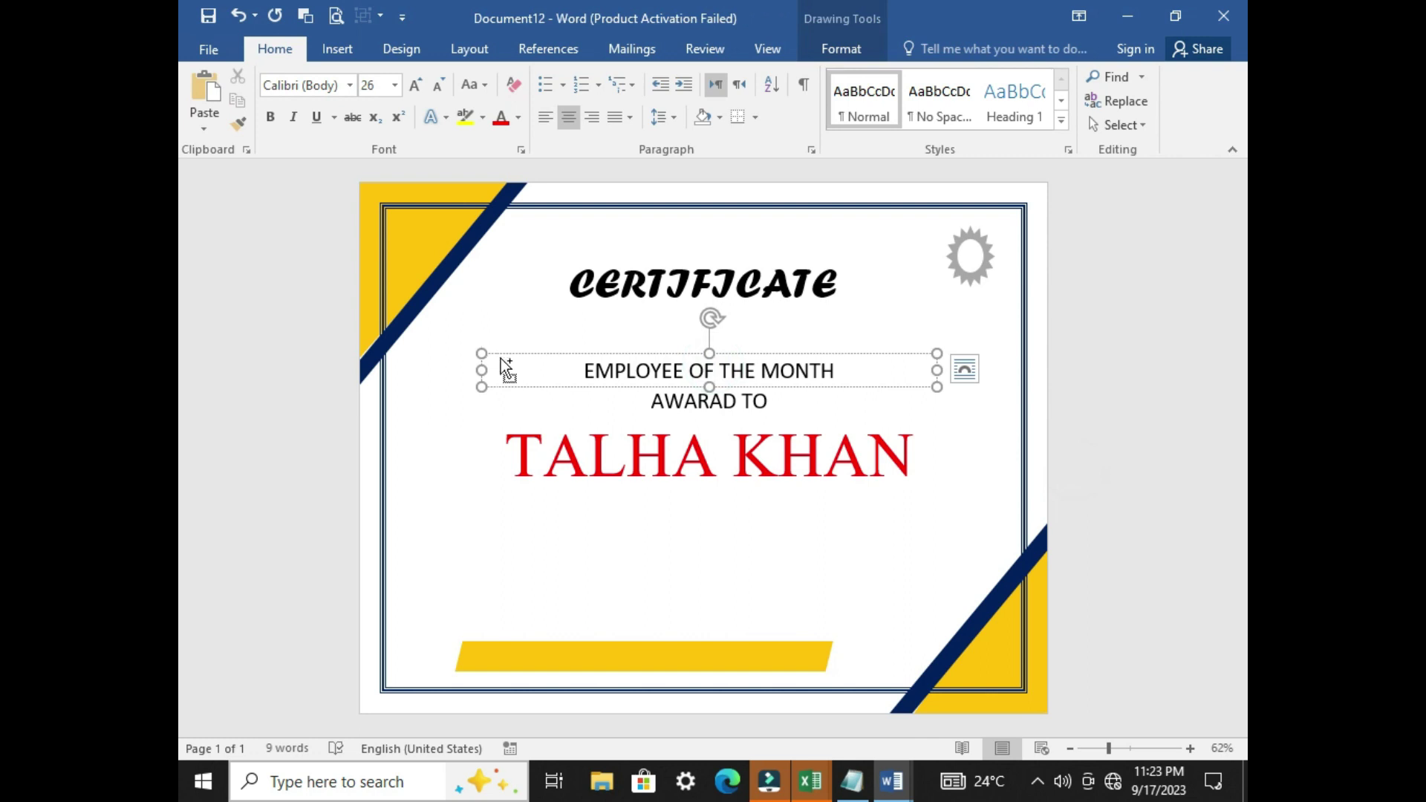
Copy the subtitle box below the name, paste the recognition line, and correct 'dedication, passion'
drag(500, 358, 509, 502)
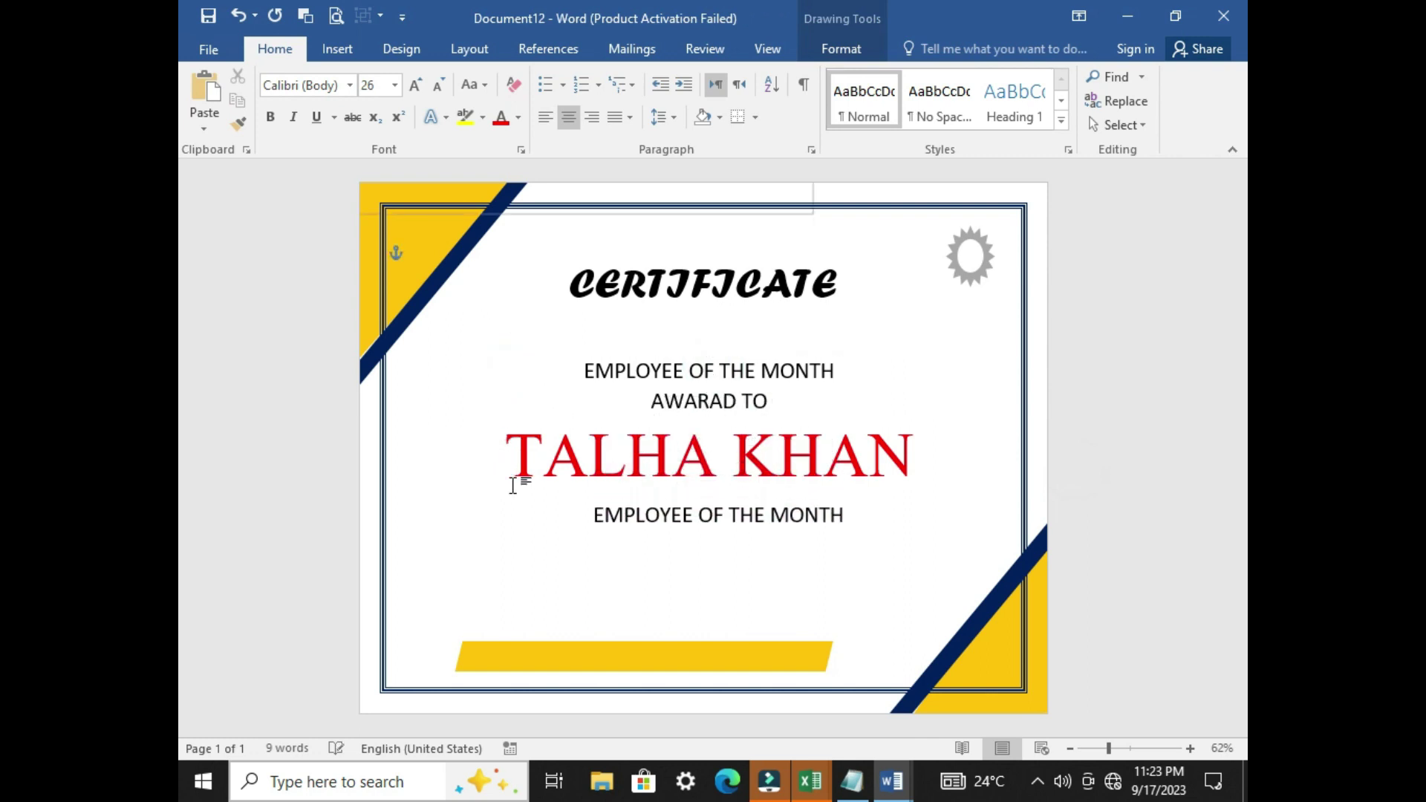
double_click(669, 516)
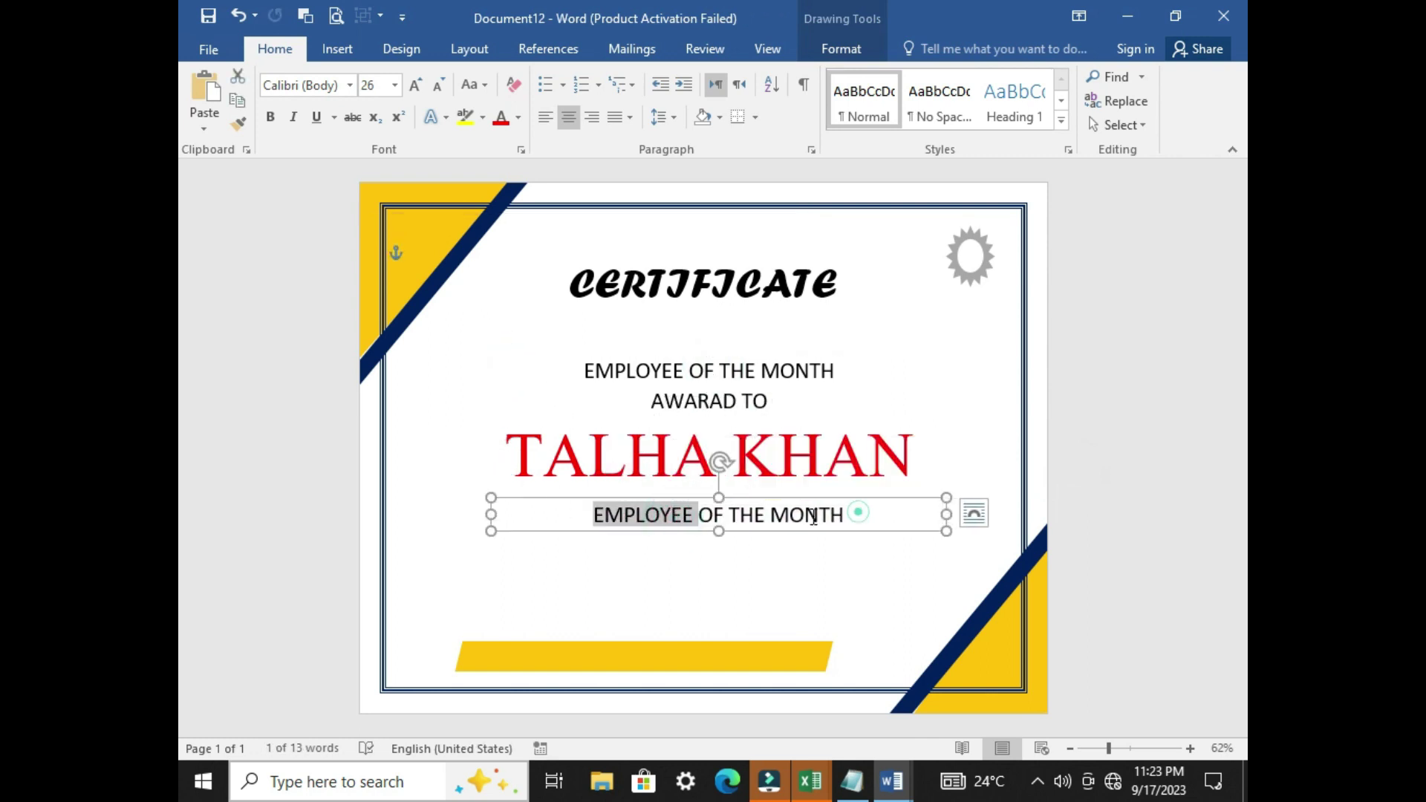
drag(813, 518, 598, 517)
key(ctrl+v)
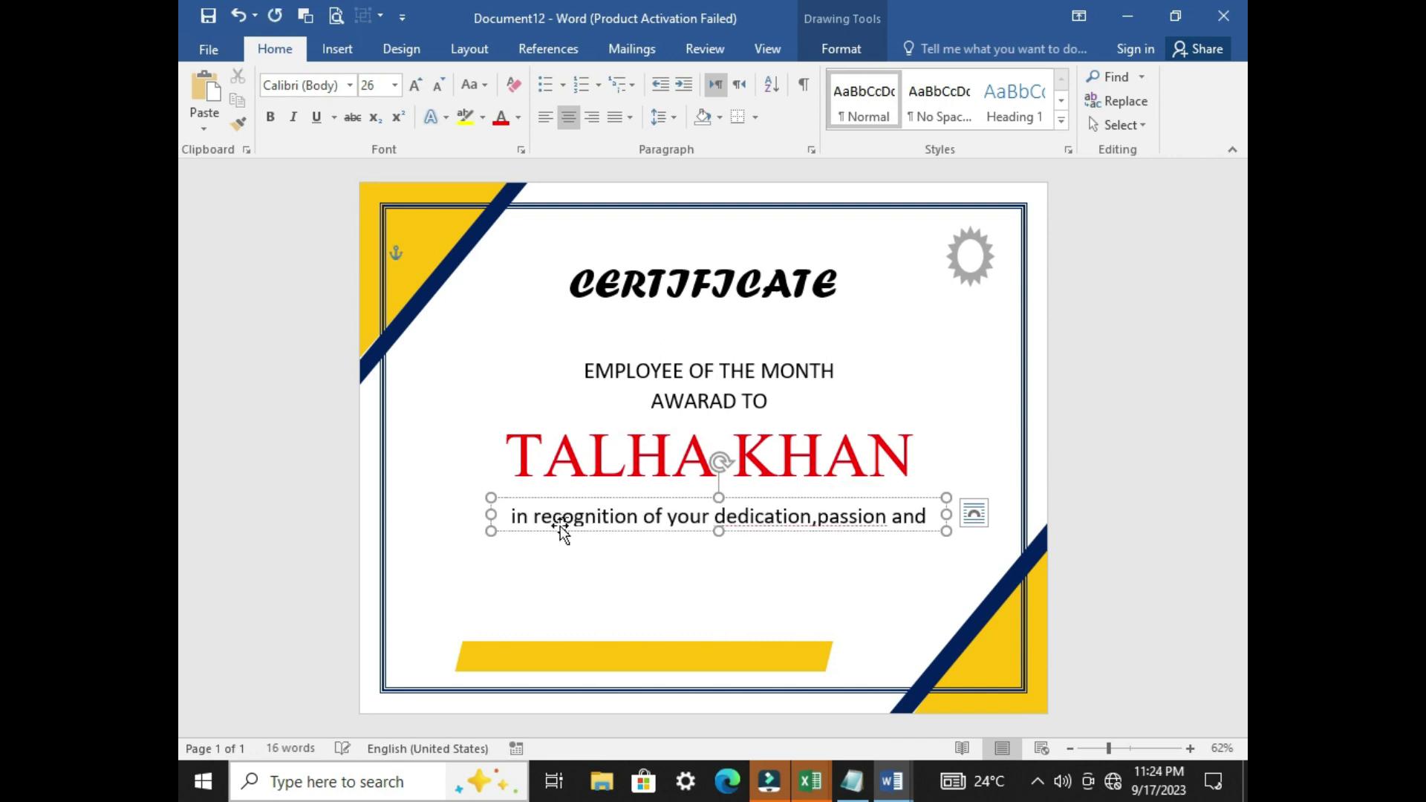
click(763, 562)
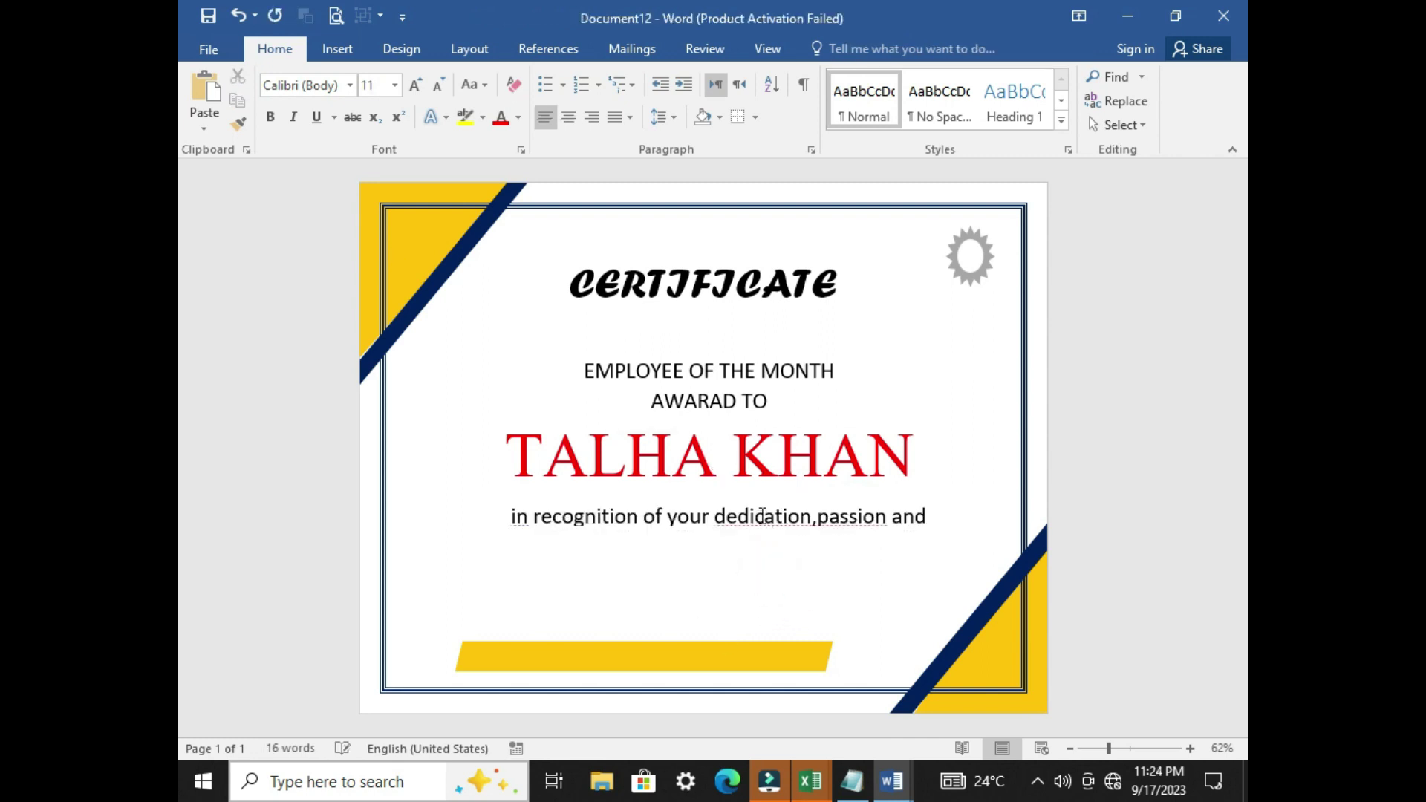
right_click(764, 520)
click(900, 545)
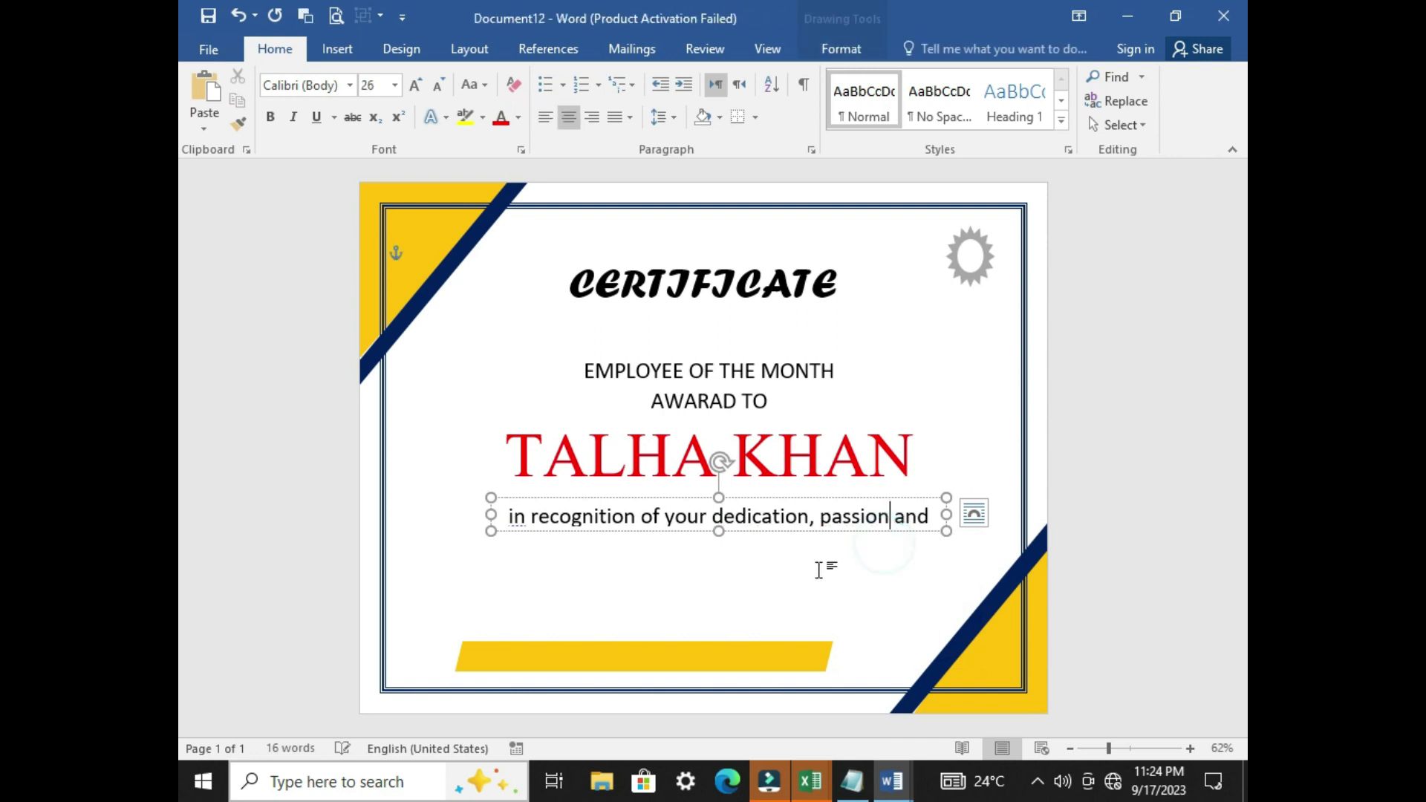
Resize the recognition box and delete the extra 'hardwork' so the line ends HARD WORK
click(876, 592)
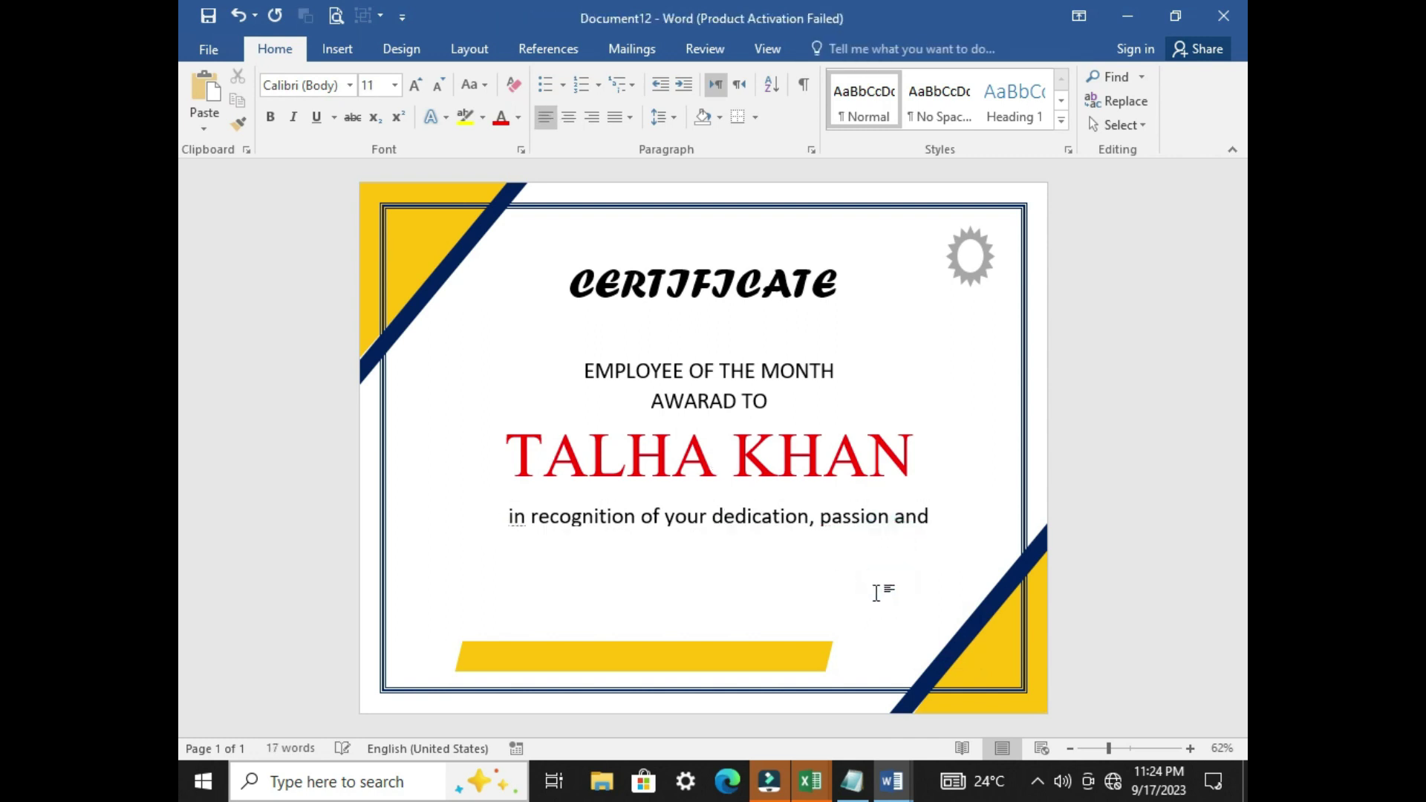
click(916, 520)
click(946, 514)
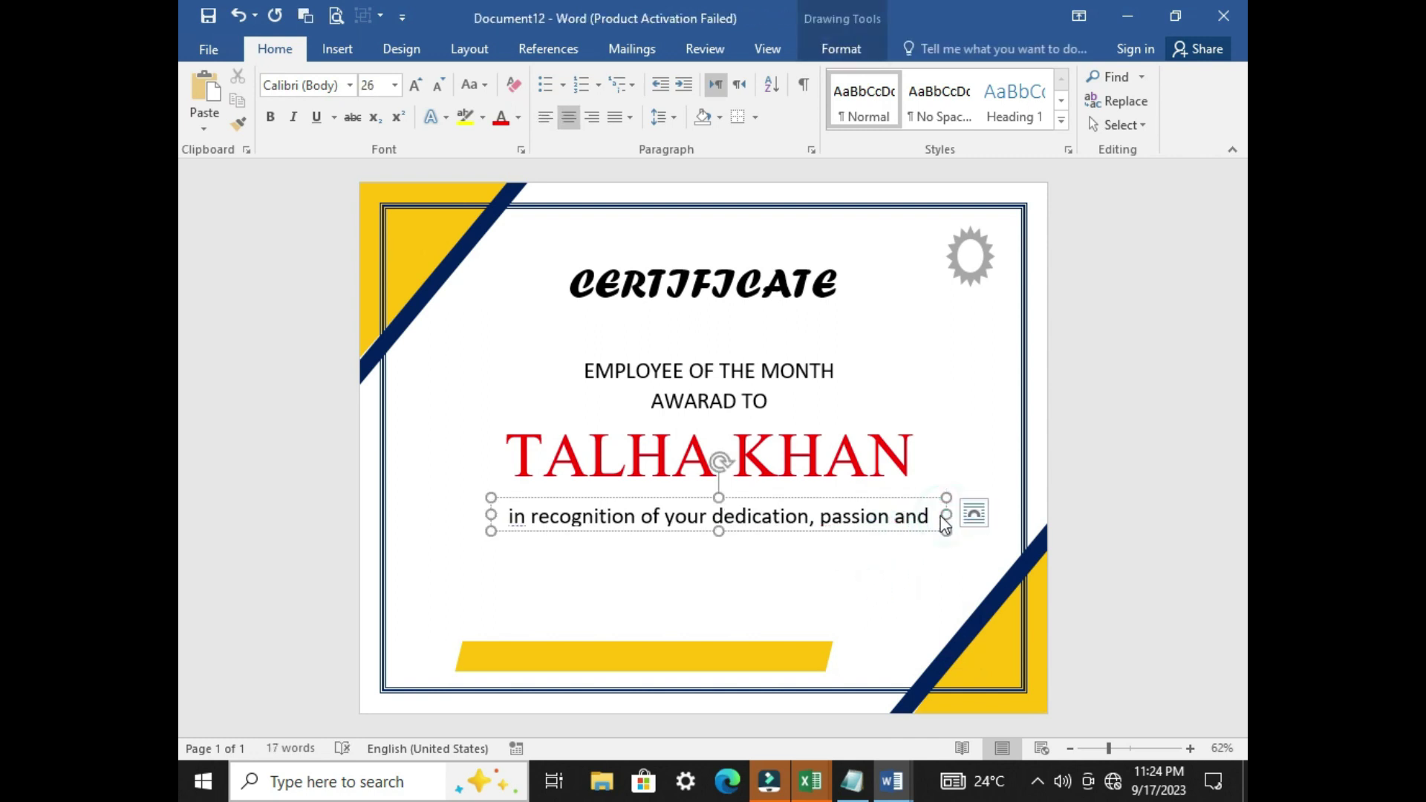
click(949, 514)
drag(950, 514, 937, 518)
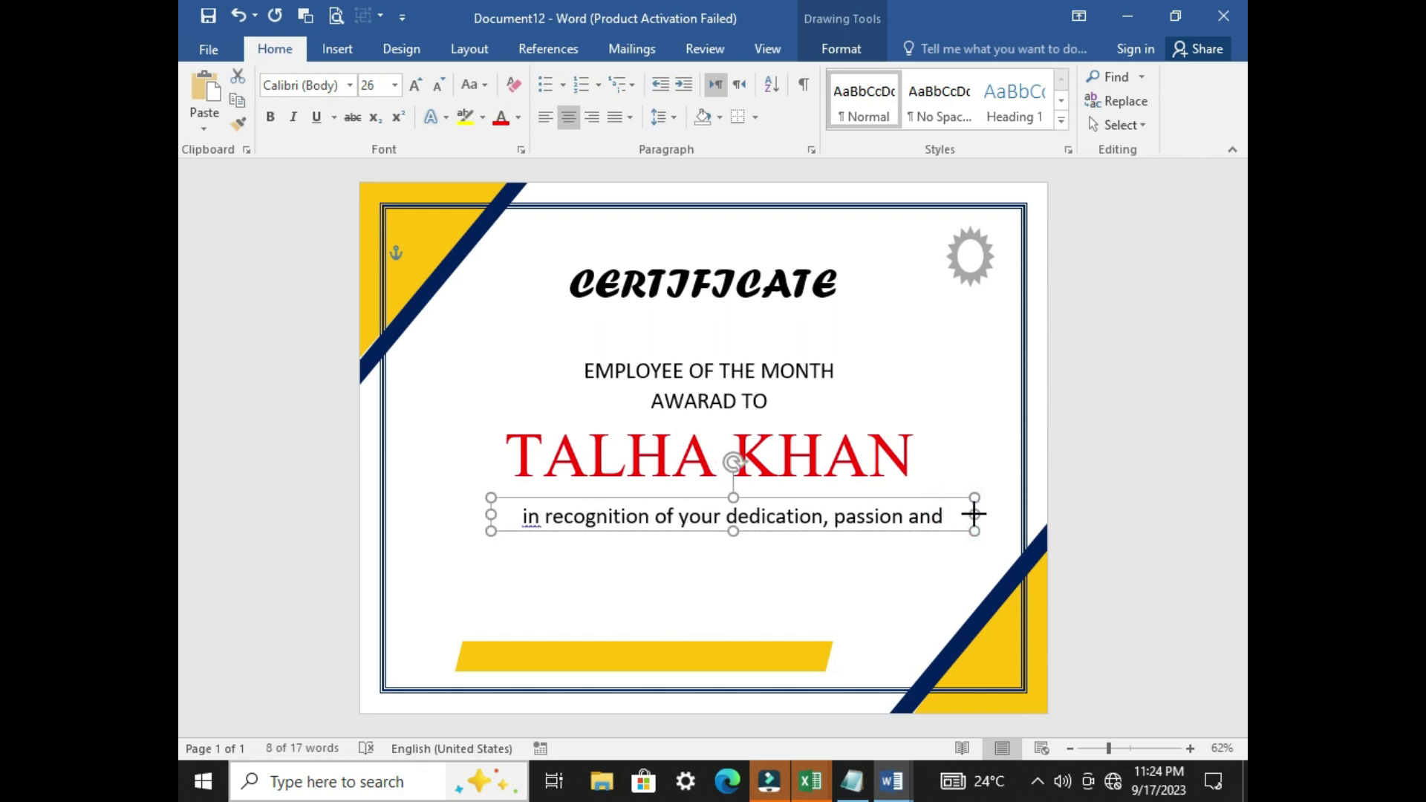
click(928, 516)
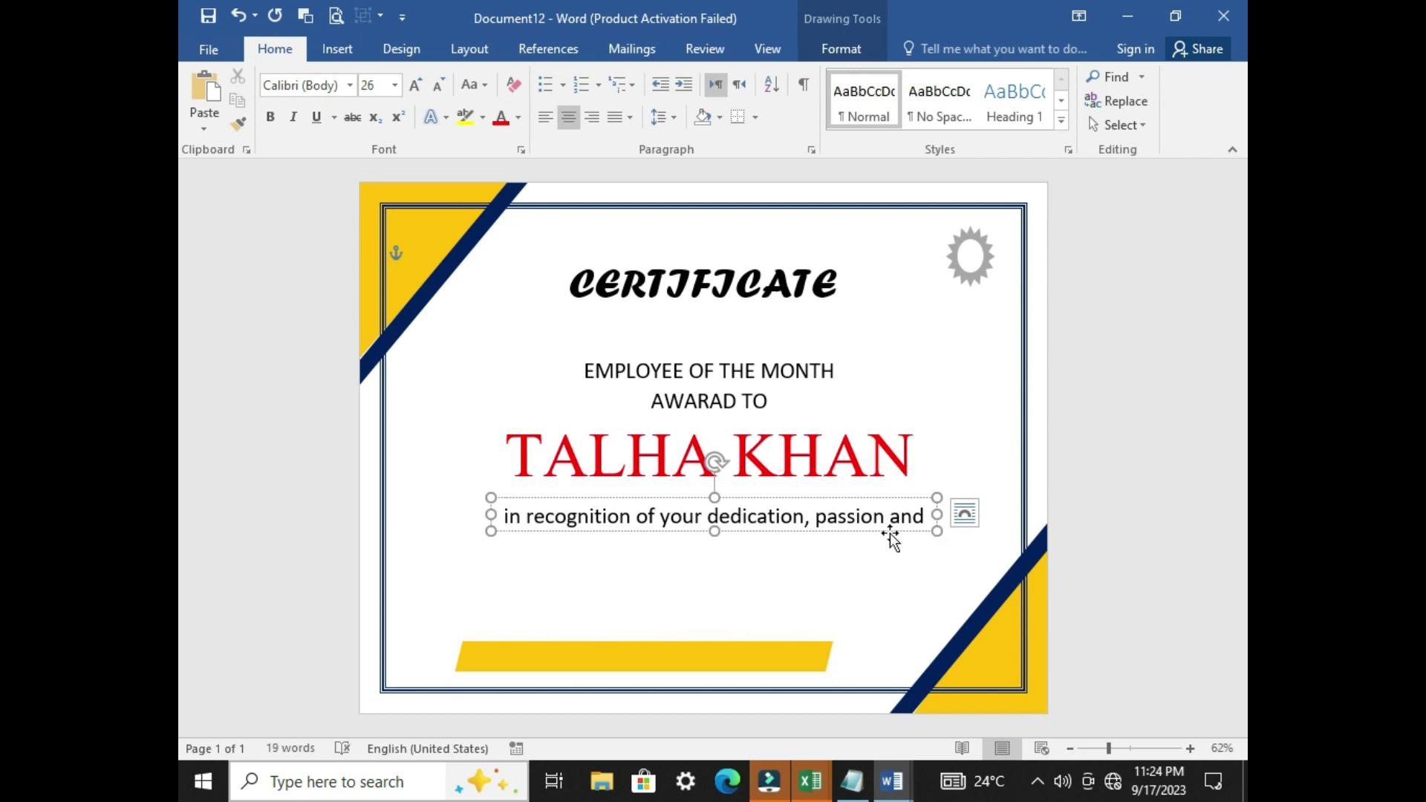
drag(714, 531, 716, 564)
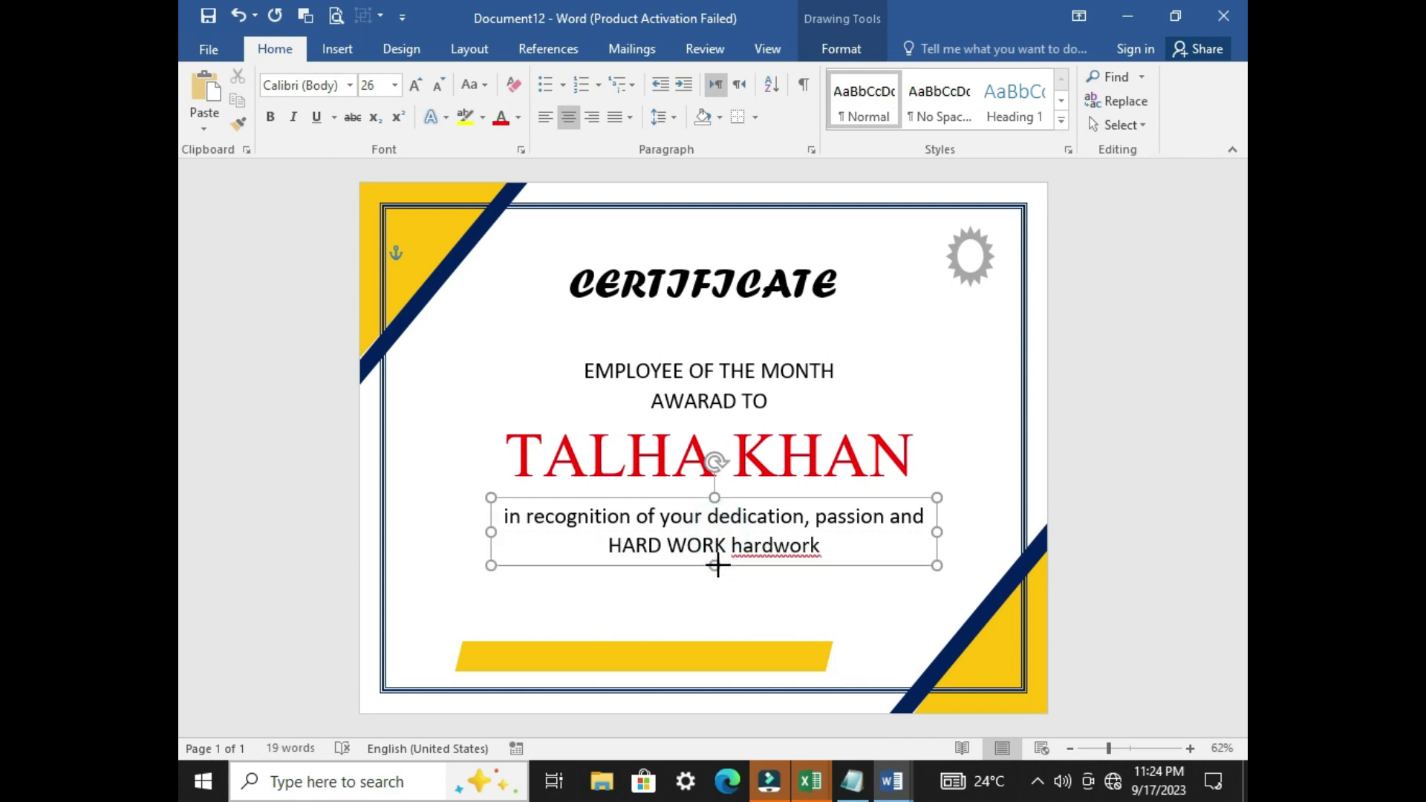
drag(821, 547, 735, 546)
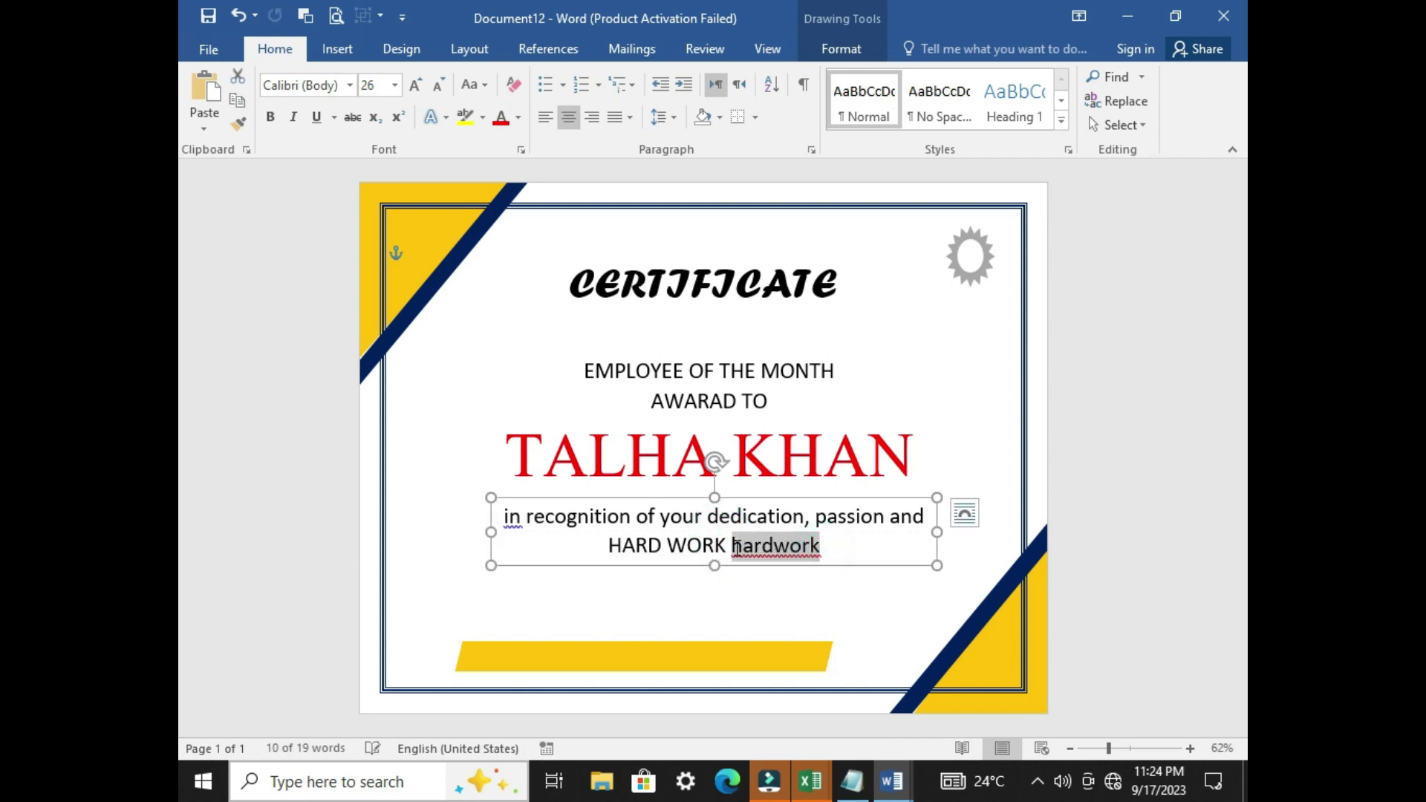
text(h)
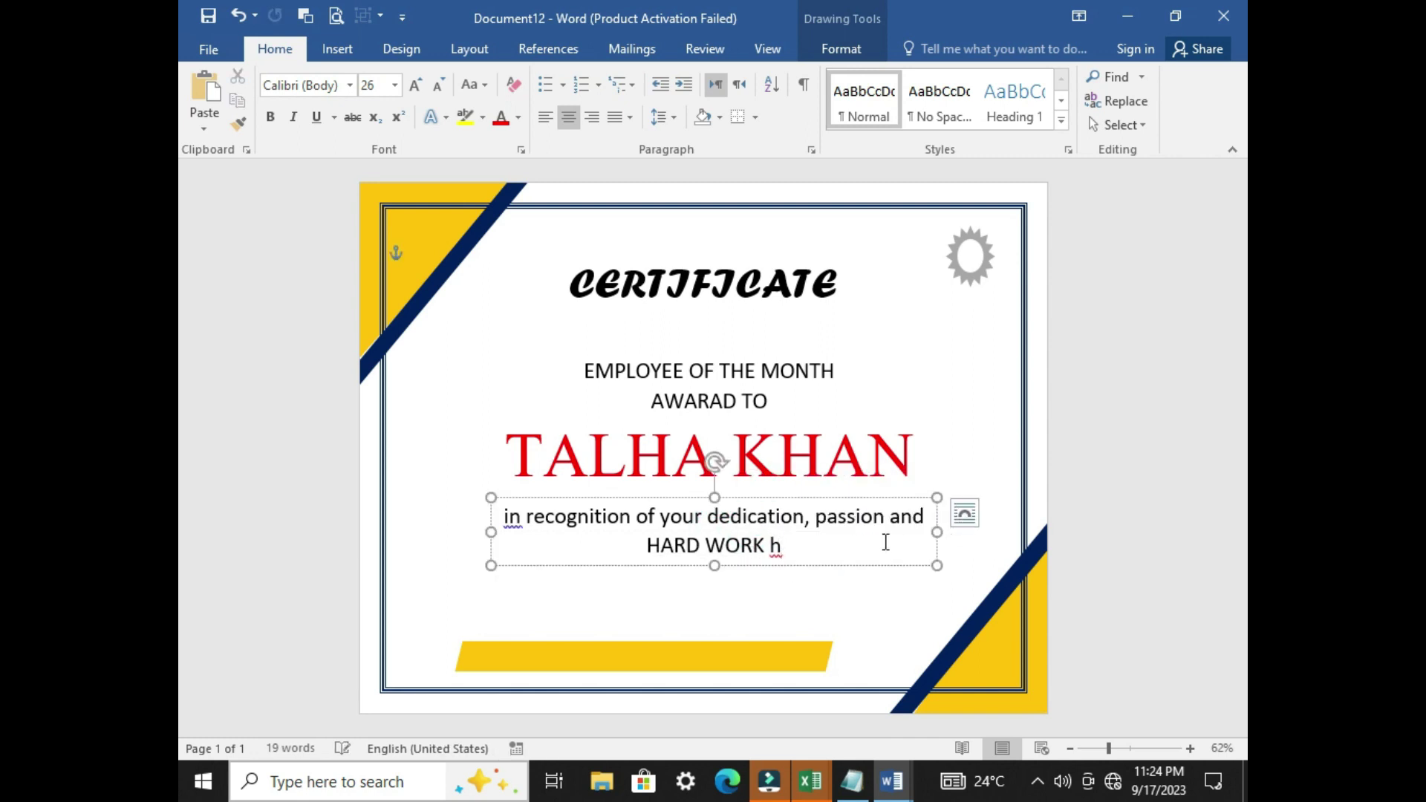
key(BackSpace)
click(937, 531)
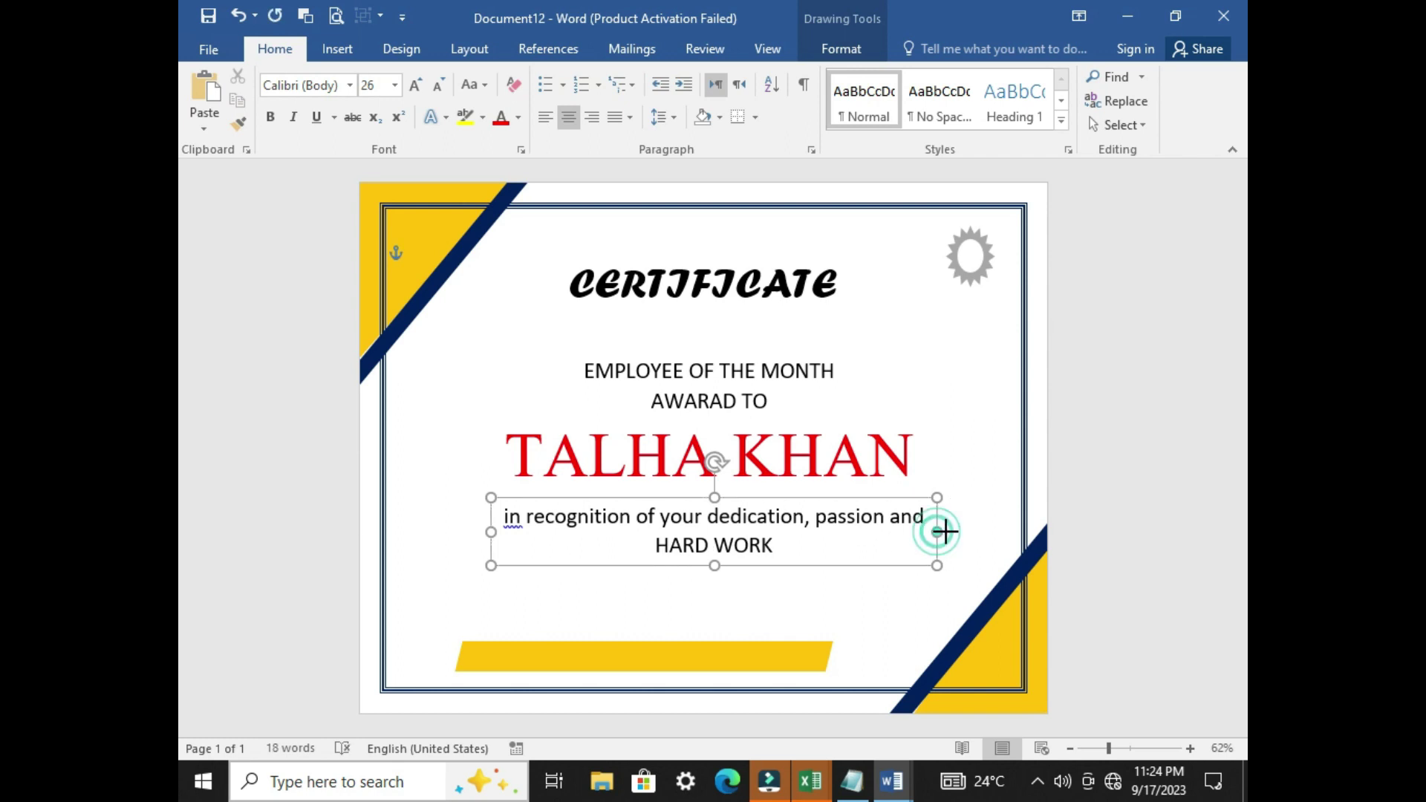
drag(937, 532, 972, 532)
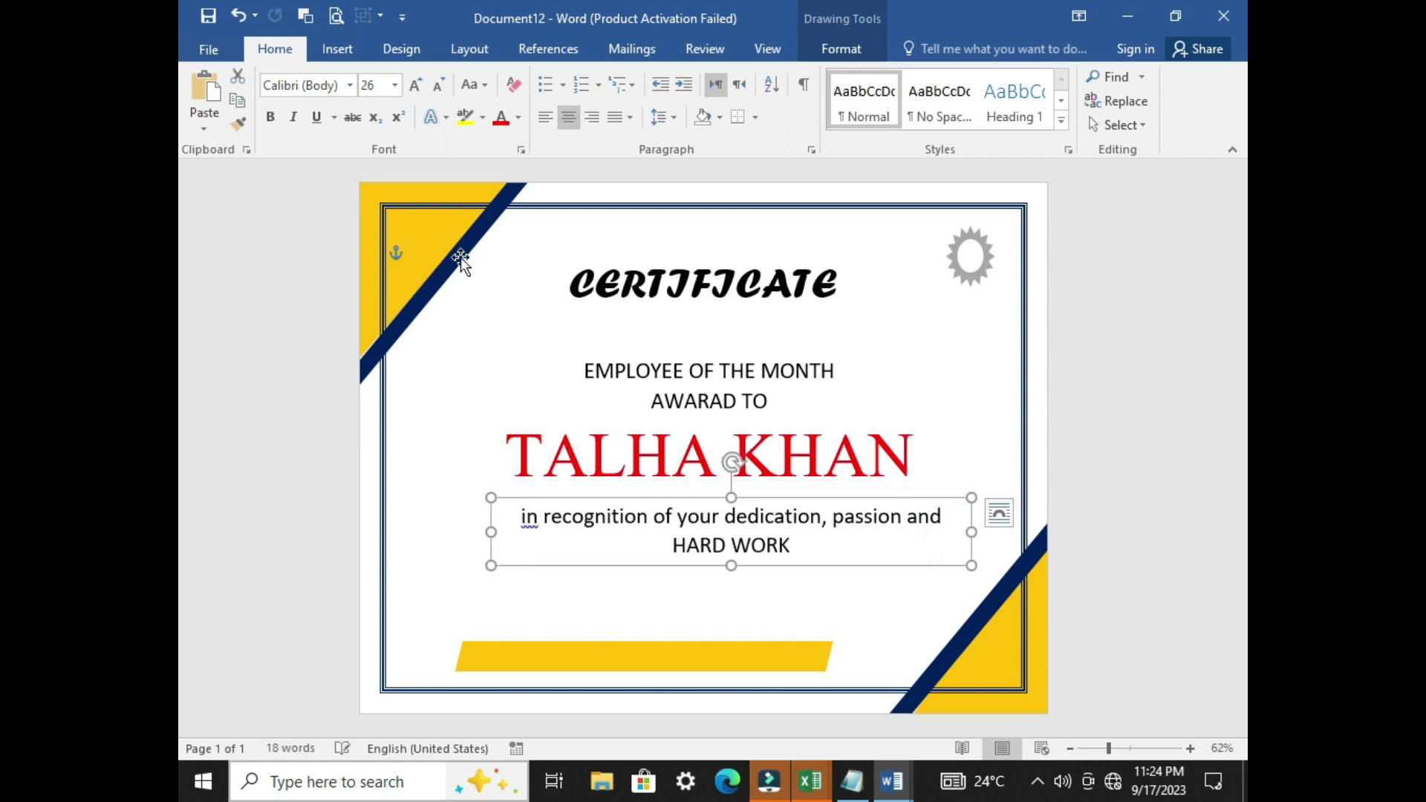
Reduce the recognition line to 22 pt and replace HARD WORK with lowercase 'hard word'
click(433, 92)
click(432, 92)
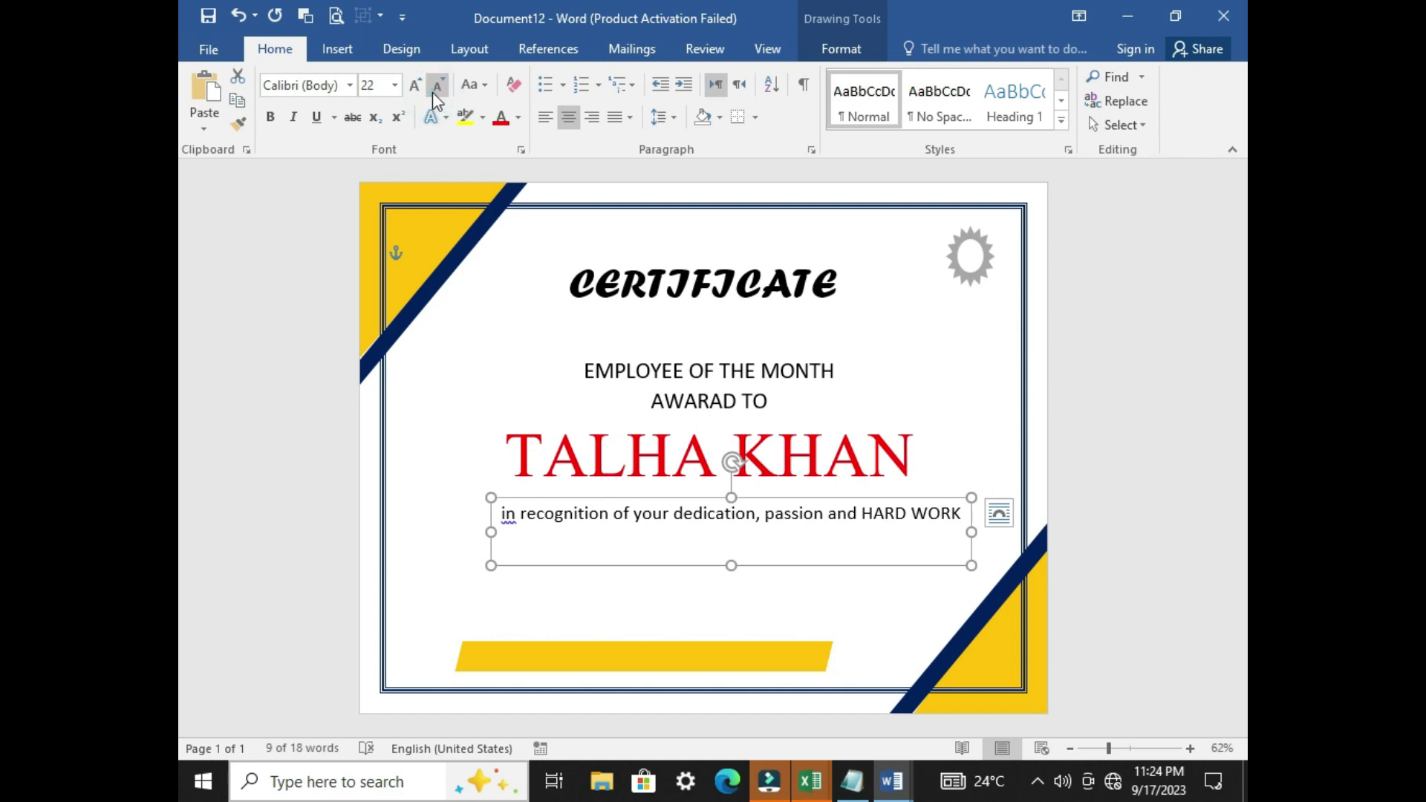
click(932, 532)
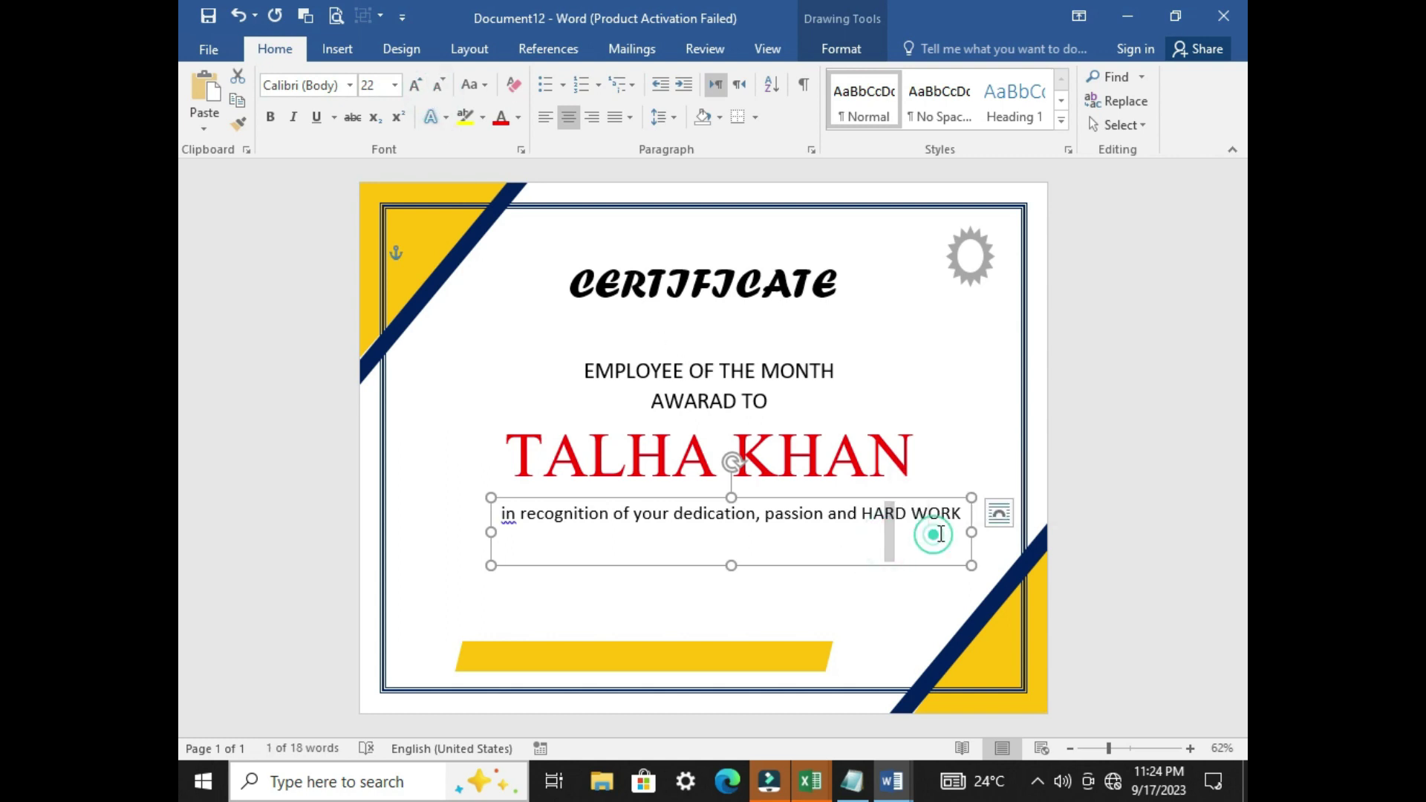
click(959, 512)
drag(918, 512, 860, 514)
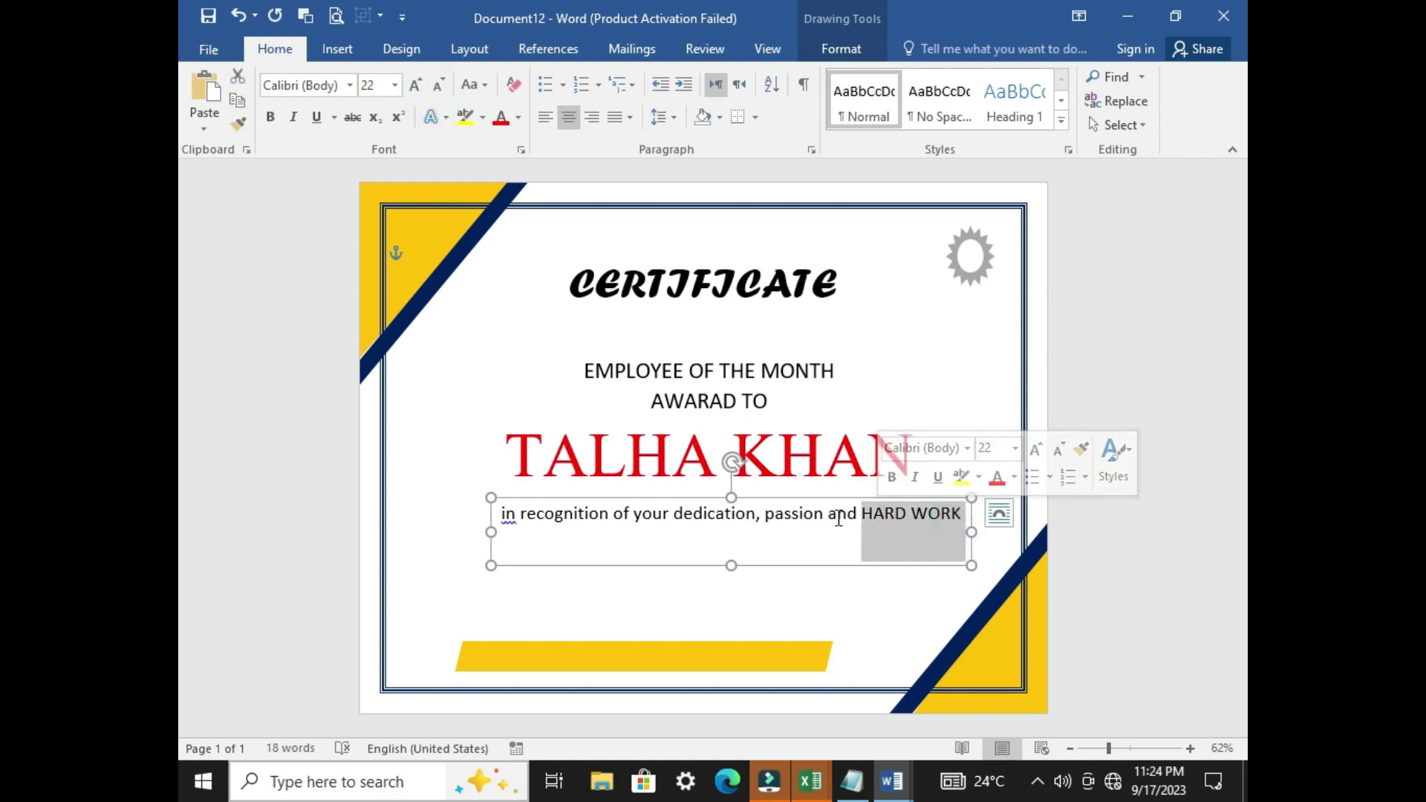
text(ha)
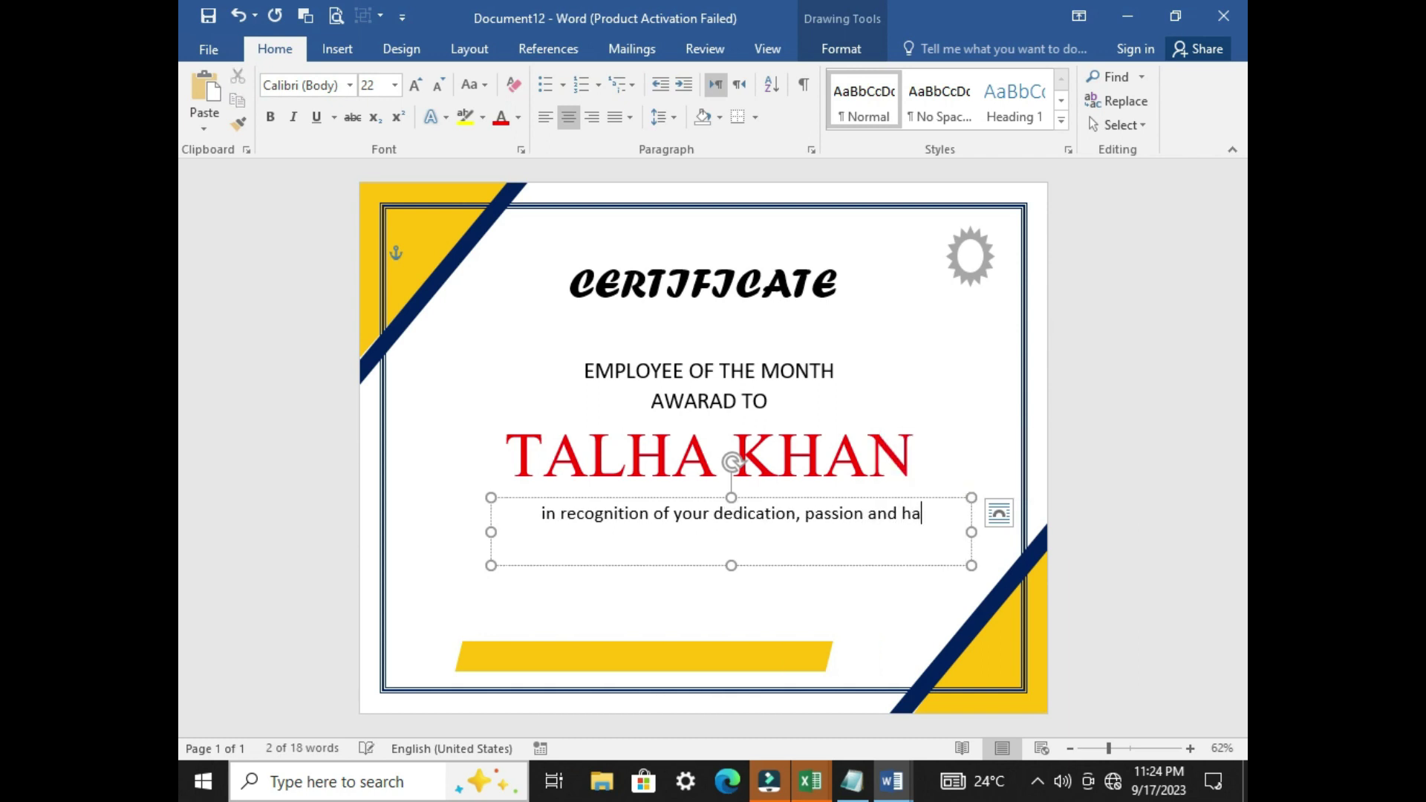
text(rd word)
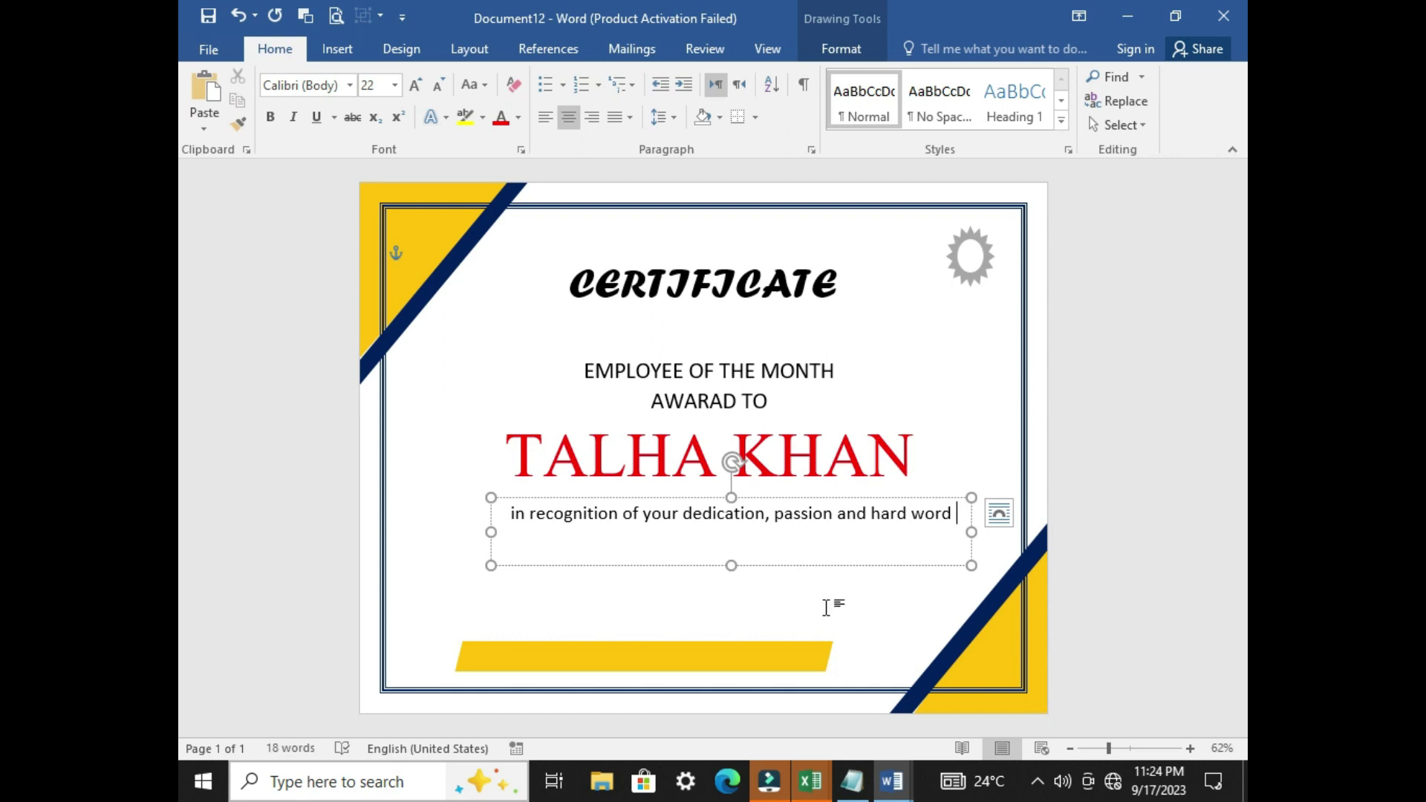
click(824, 606)
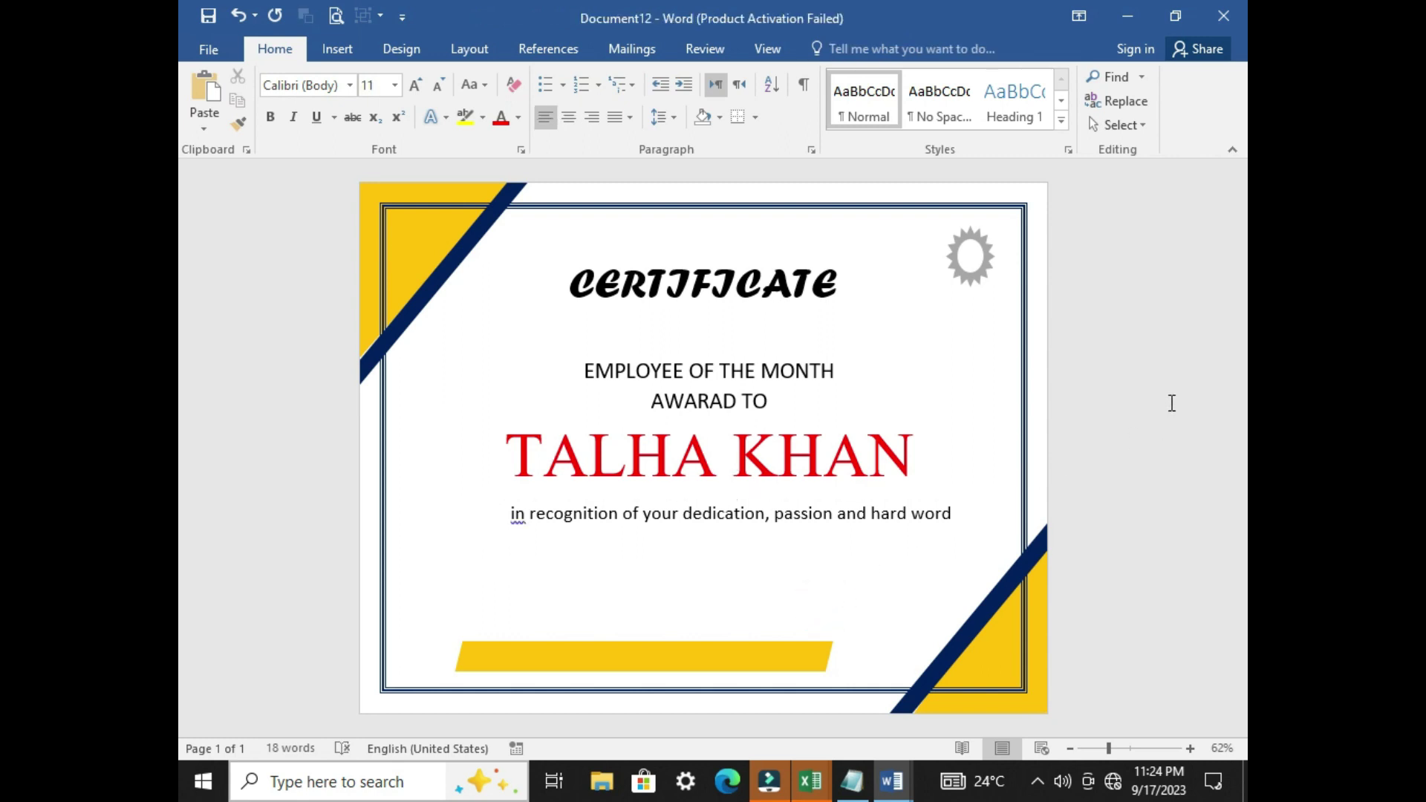